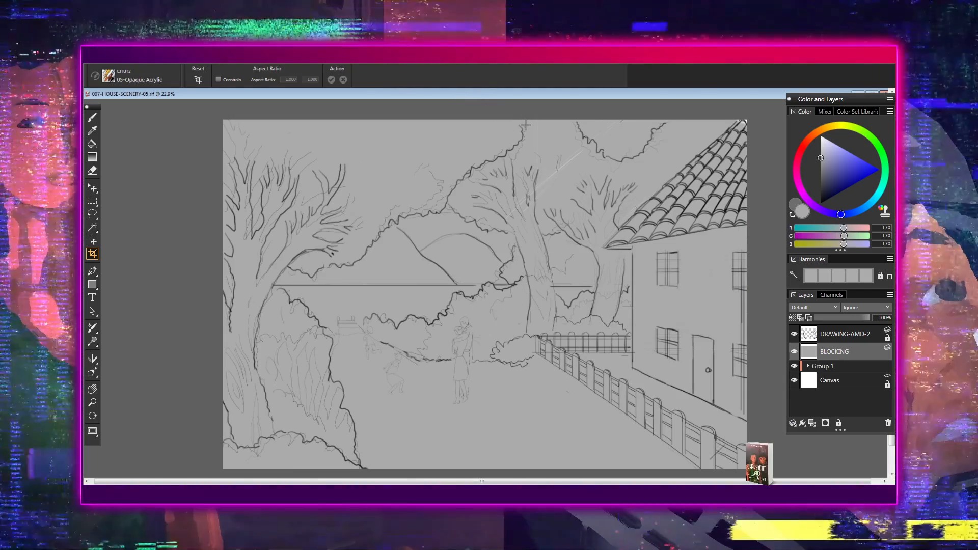
- Examine the sketched figures, path and shrubs at the centre of the house scenery drawing, both up close and in context
double_click(490, 96)
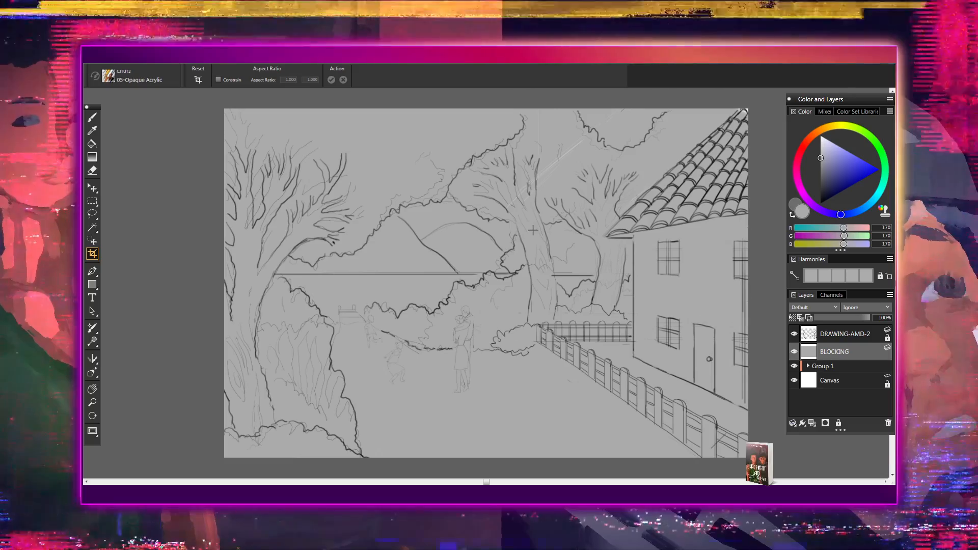
key(ctrl+minus)
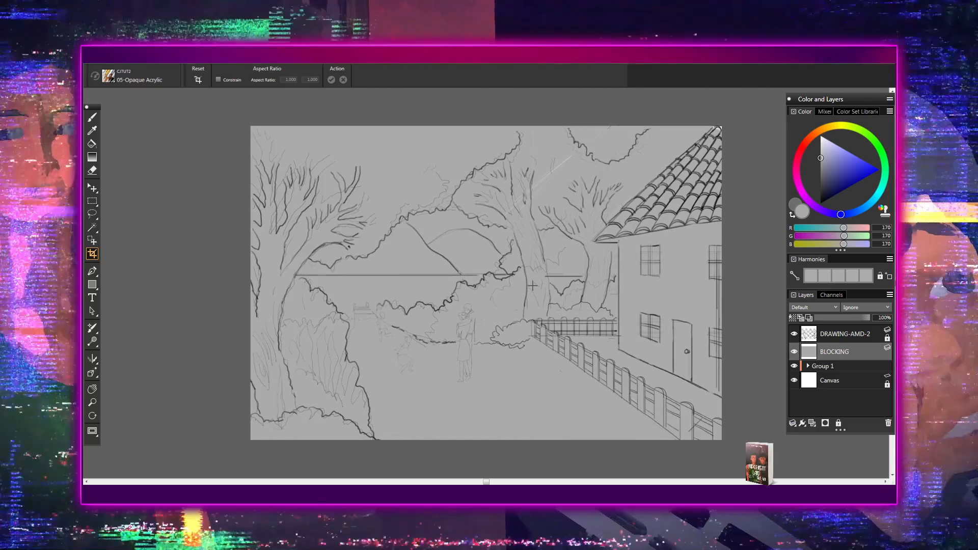
key(ctrl+plus)
key(ctrl+plus)
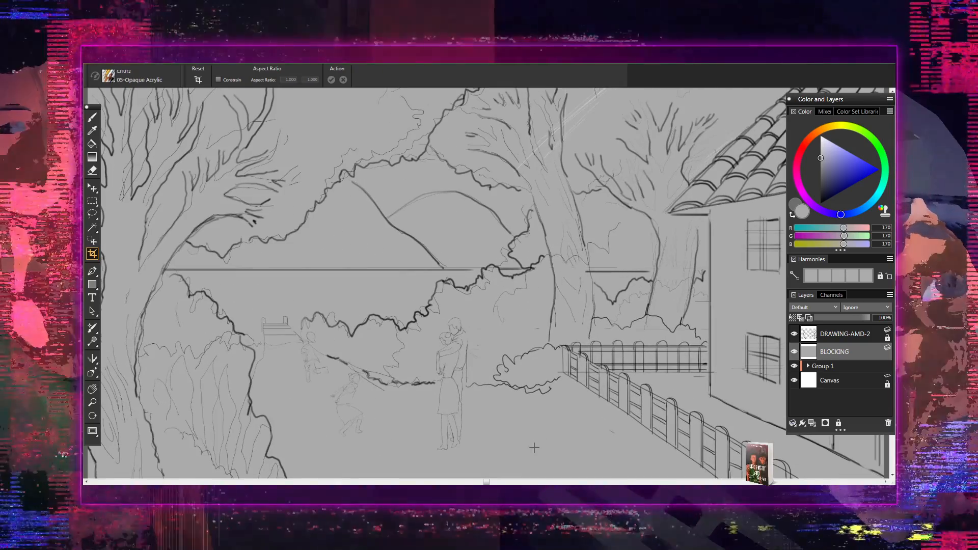
key(ctrl+plus)
key(ctrl+plus)
key(ctrl+plus)
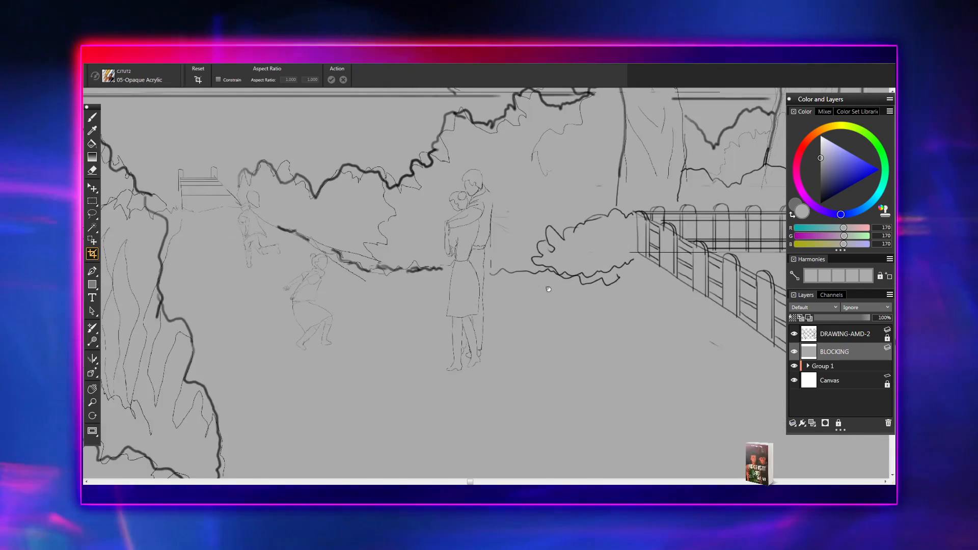
key(ctrl+plus)
key(ctrl+plus)
key(ctrl+plus)
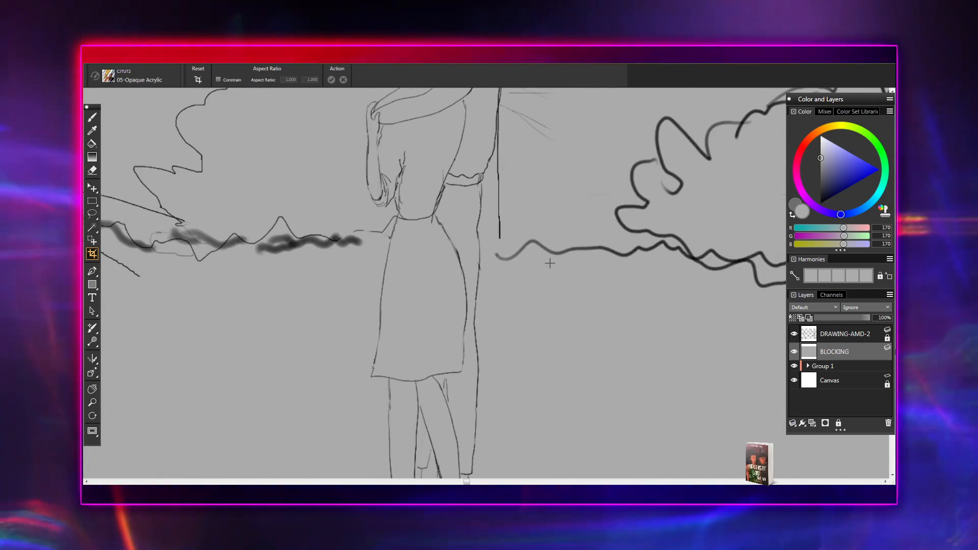
key(ctrl+minus)
key(ctrl+minus)
key(ctrl+minus)
key(ctrl+minus)
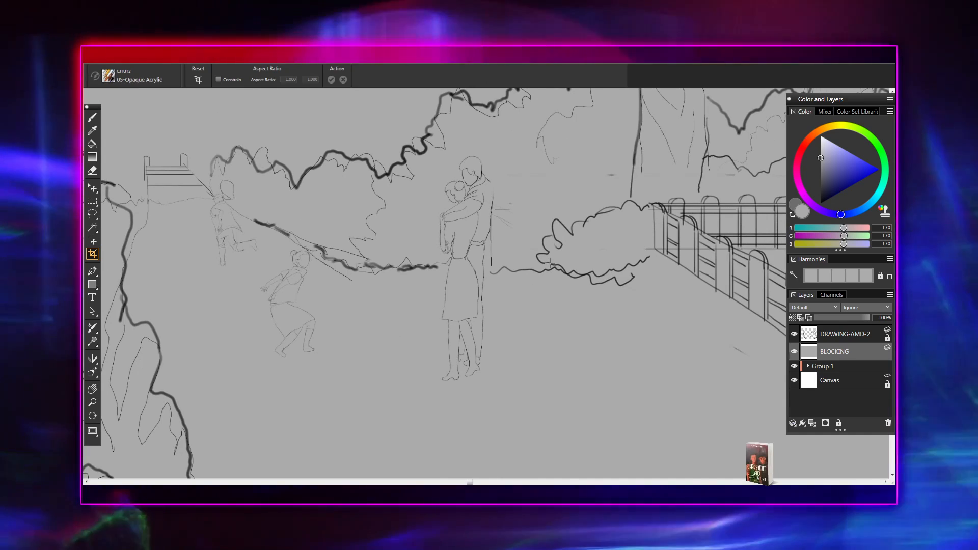
key(ctrl+minus)
key(ctrl+minus)
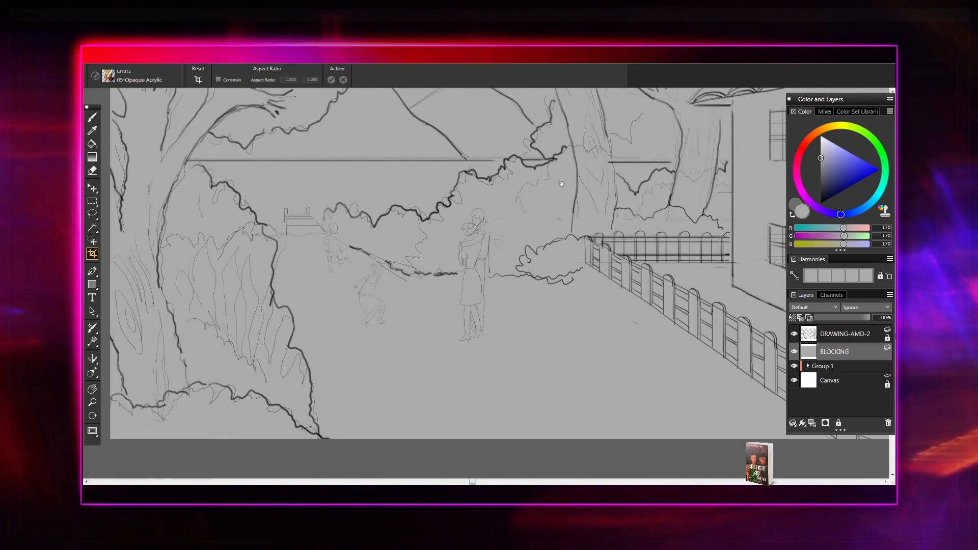
- Examine the overall composition of the line drawing, including the trees, hills, horizon, fence and house
key(ctrl+minus)
key(ctrl+plus)
key(ctrl+minus)
key(ctrl+minus)
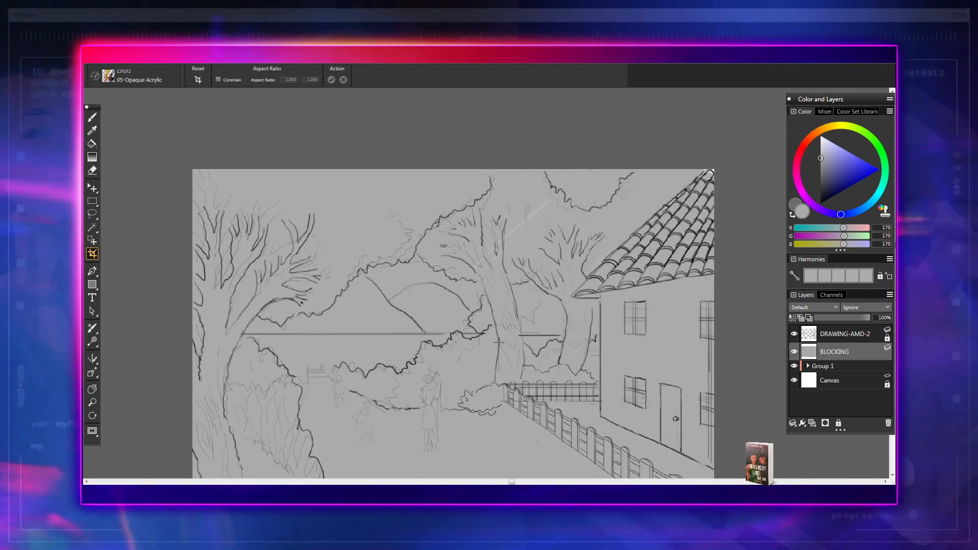
key(ctrl+plus)
key(ctrl+plus)
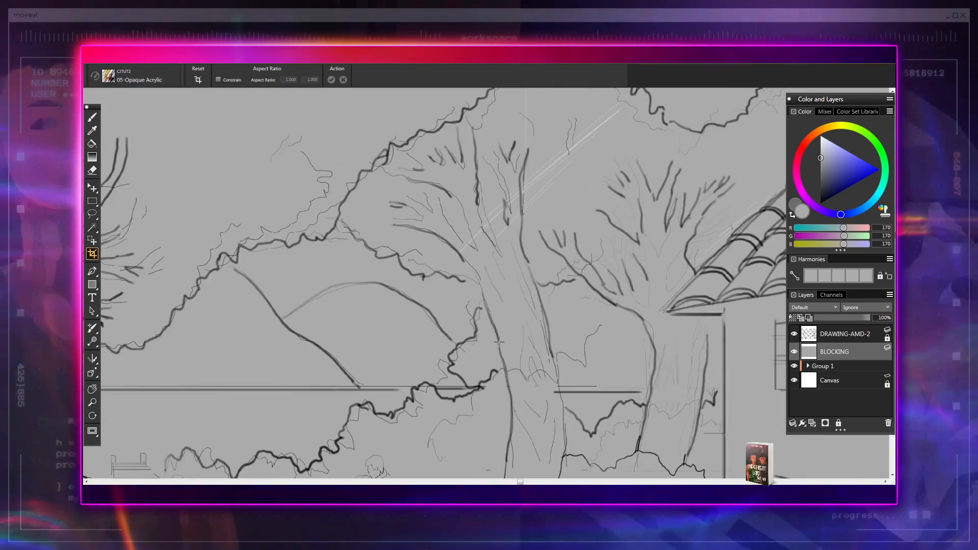
key(ctrl+minus)
key(ctrl+minus)
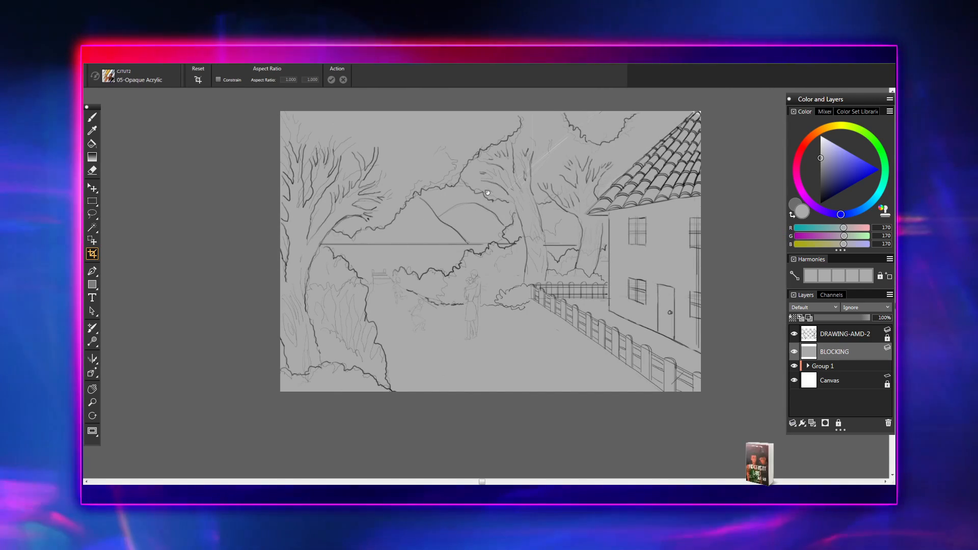
key(ctrl+plus)
key(ctrl+plus)
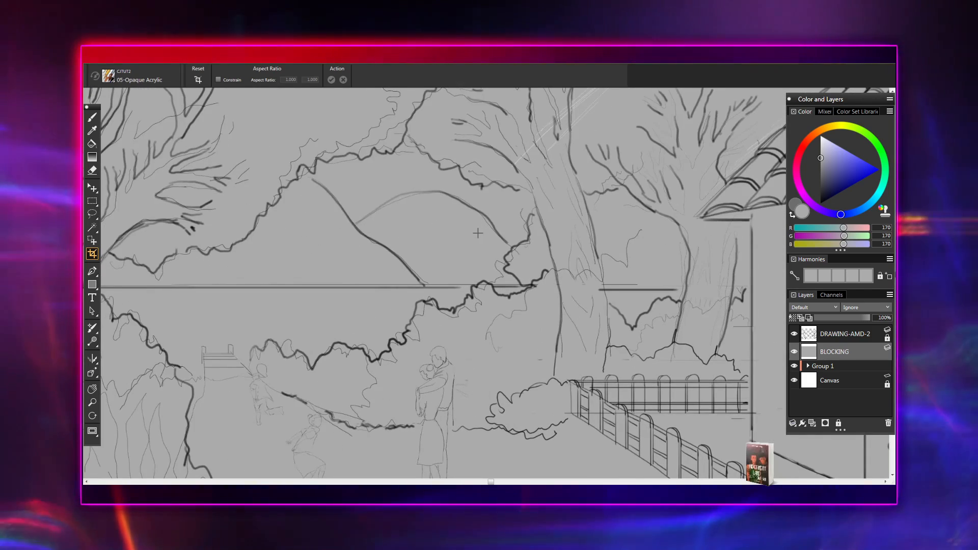
key(ctrl+minus)
key(ctrl+minus)
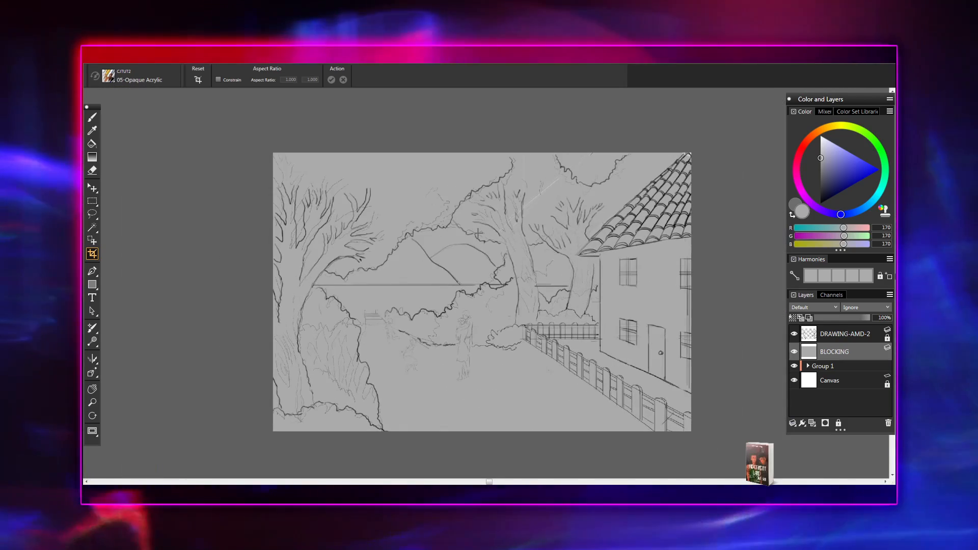
key(ctrl+plus)
key(ctrl+plus)
key(ctrl+minus)
key(ctrl+minus)
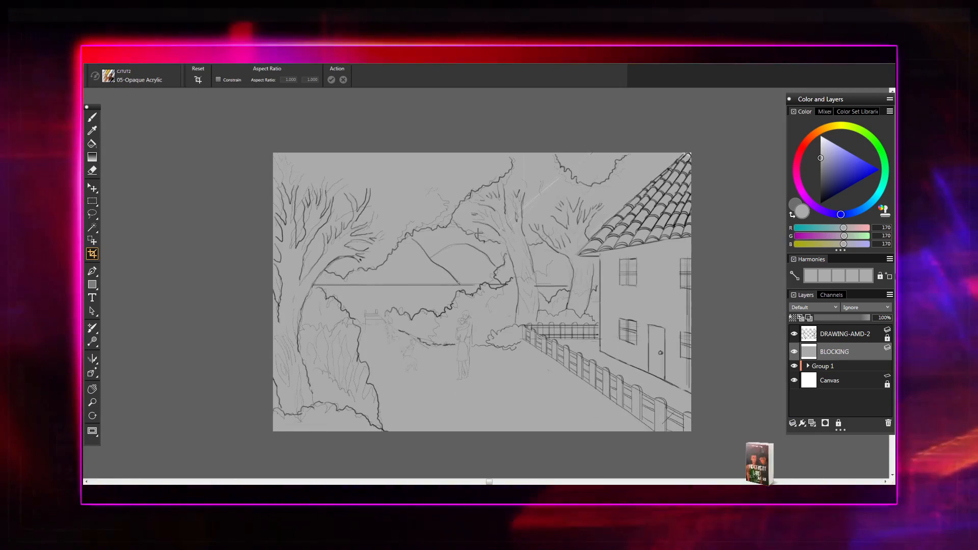
key(ctrl+plus)
key(ctrl+minus)
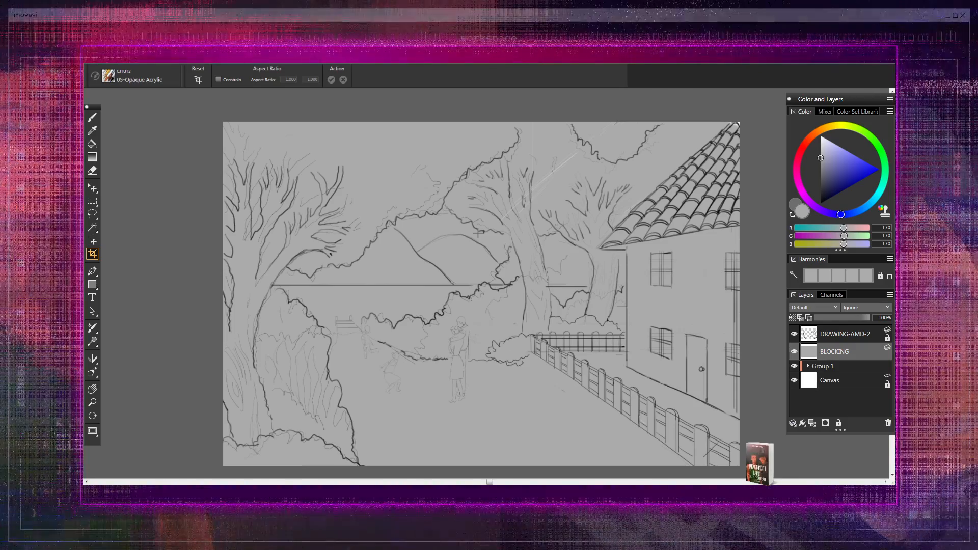
scroll(459, 263, down, 4)
scroll(459, 263, up, 5)
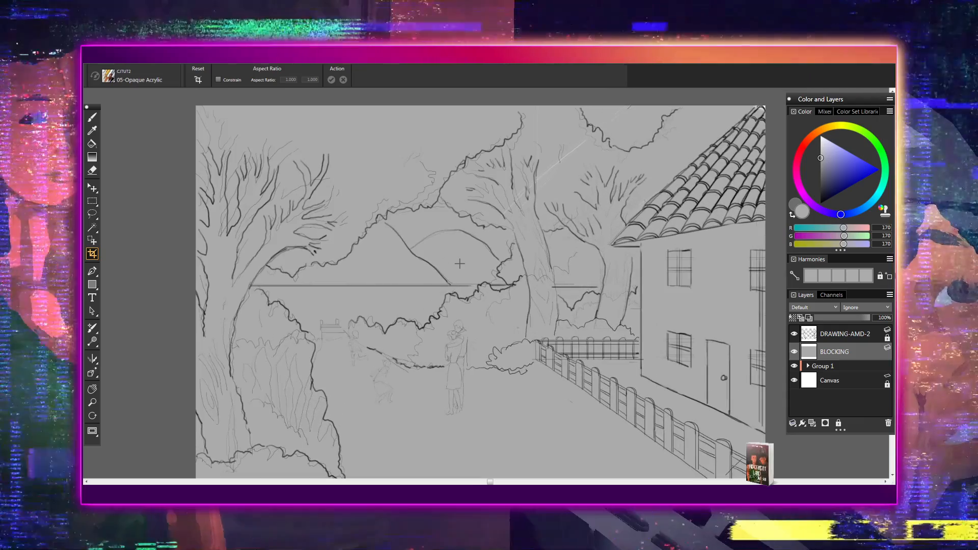
scroll(460, 264, up, 1)
scroll(564, 267, up, 2)
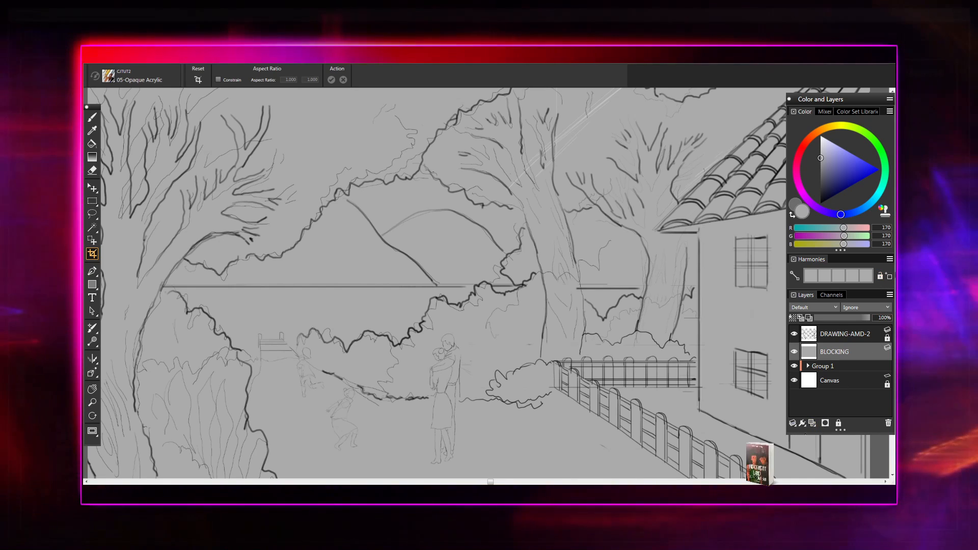
- Add a new layer above the BLOCKING layer and name it RENDERING
click(815, 425)
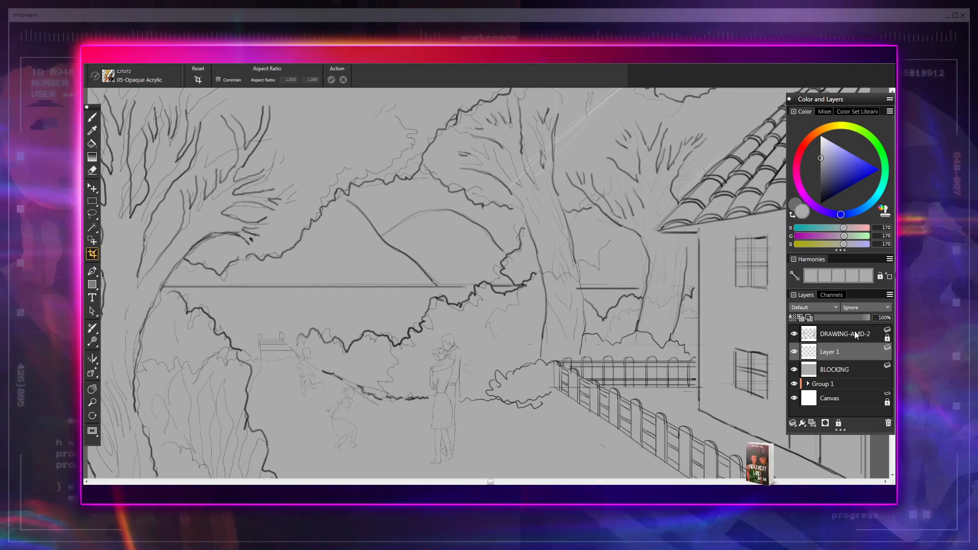
double_click(826, 350)
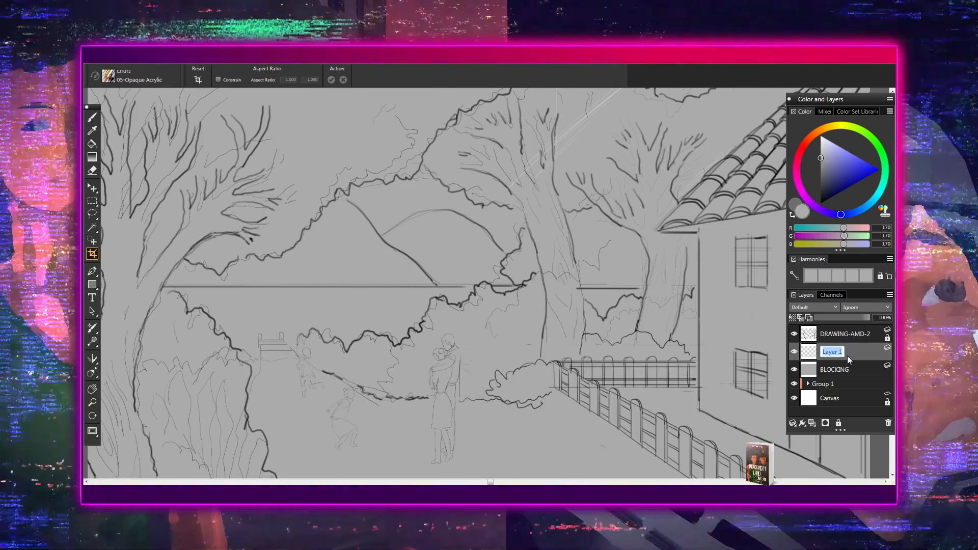
text(RE)
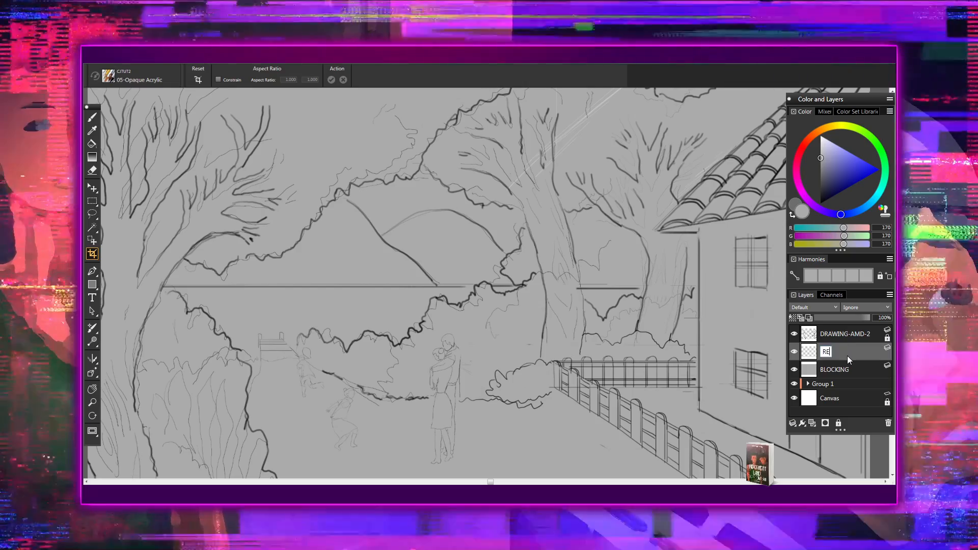
text(NDERI)
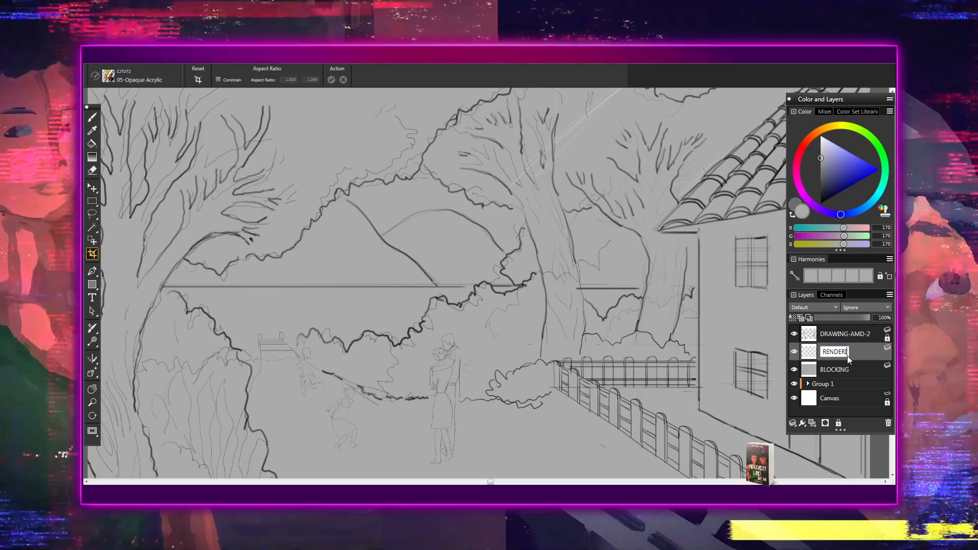
text(NG)
key(Return)
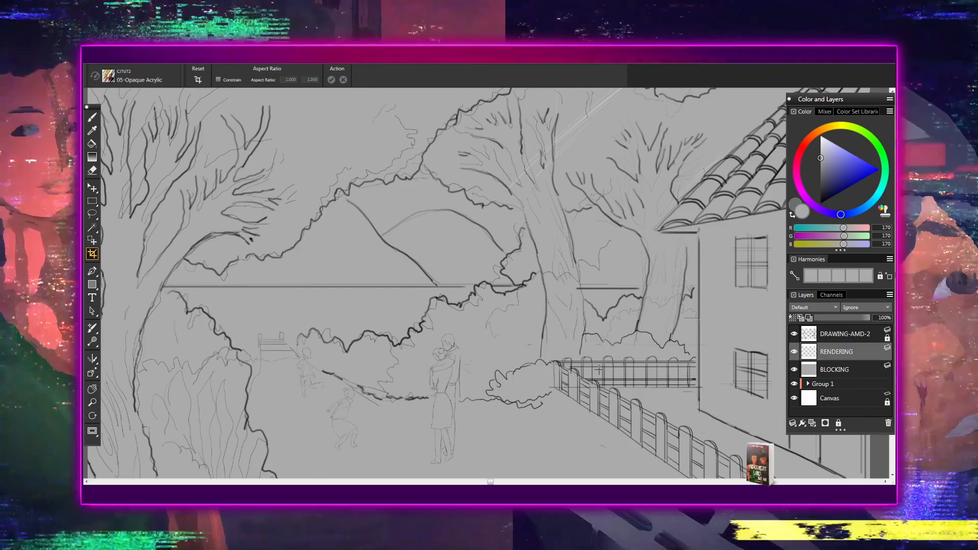
- Examine the line work of the house's tiled roof, eaves and upper windows at different magnifications
scroll(641, 354, up, 5)
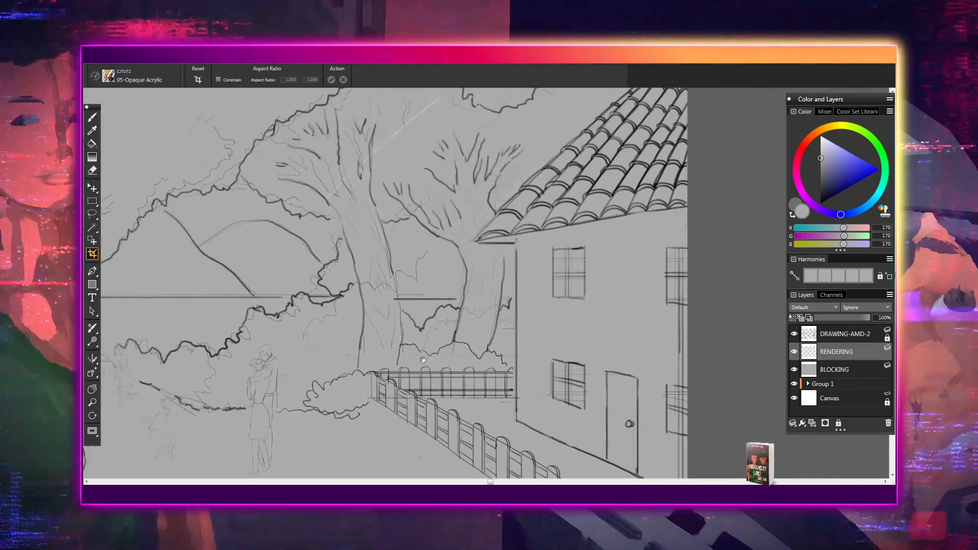
scroll(462, 300, up, 2)
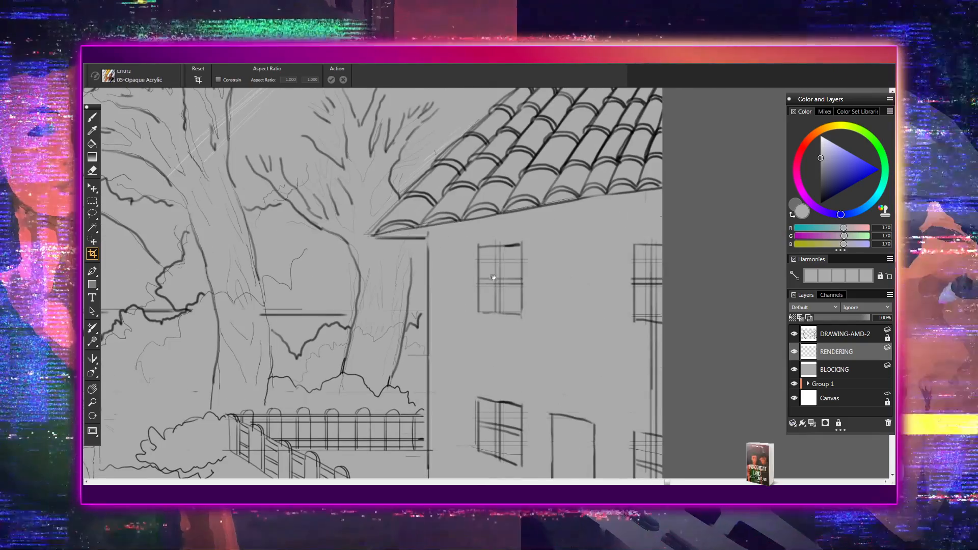
scroll(498, 198, up, 2)
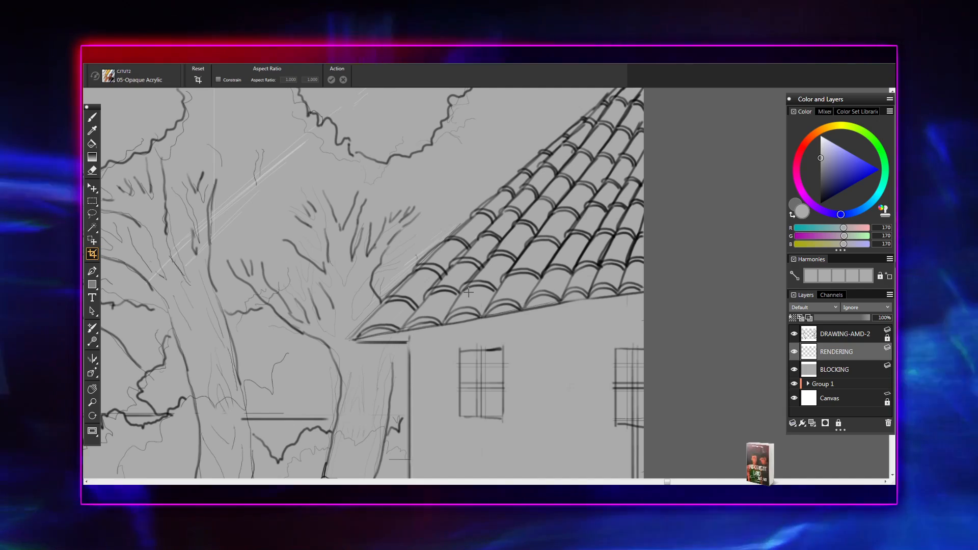
scroll(468, 292, up, 5)
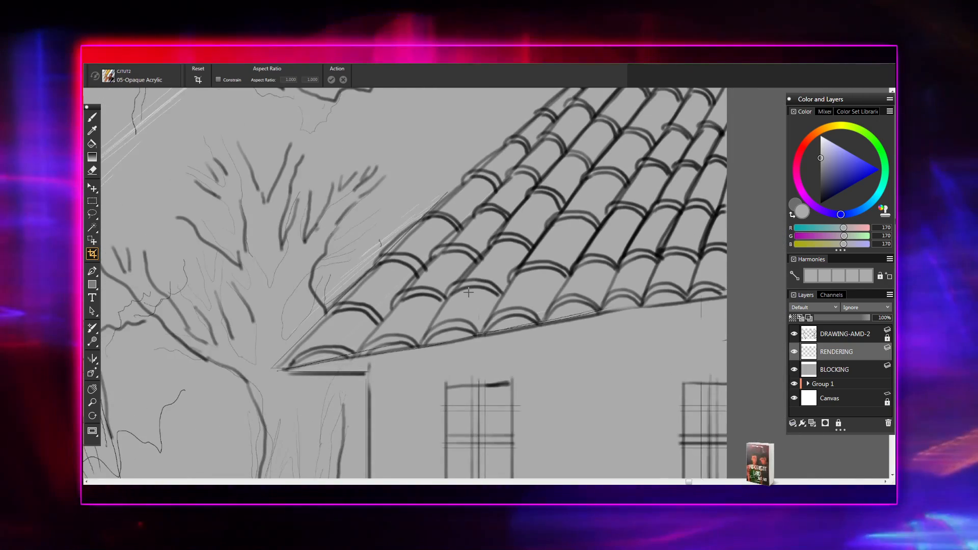
scroll(468, 292, down, 2)
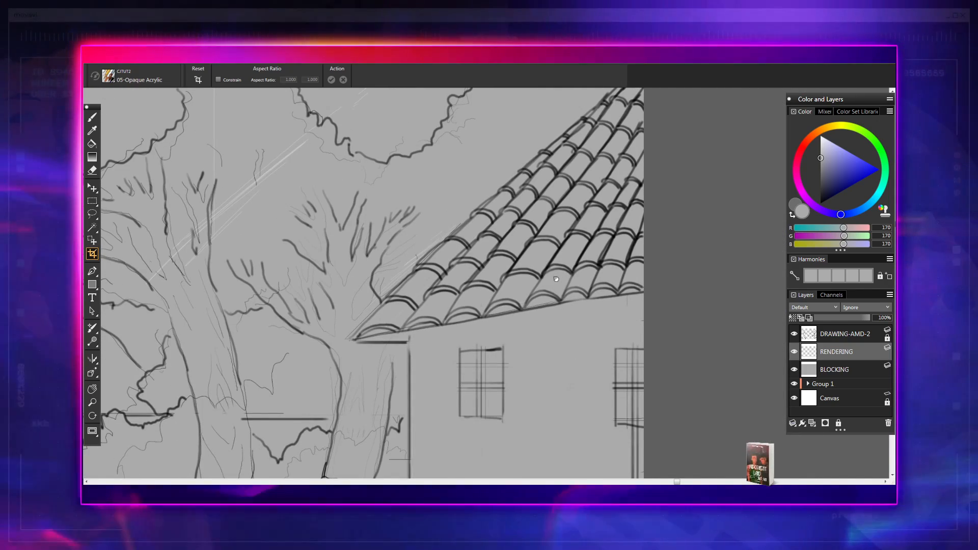
scroll(564, 313, up, 2)
scroll(522, 353, up, 2)
scroll(522, 353, down, 3)
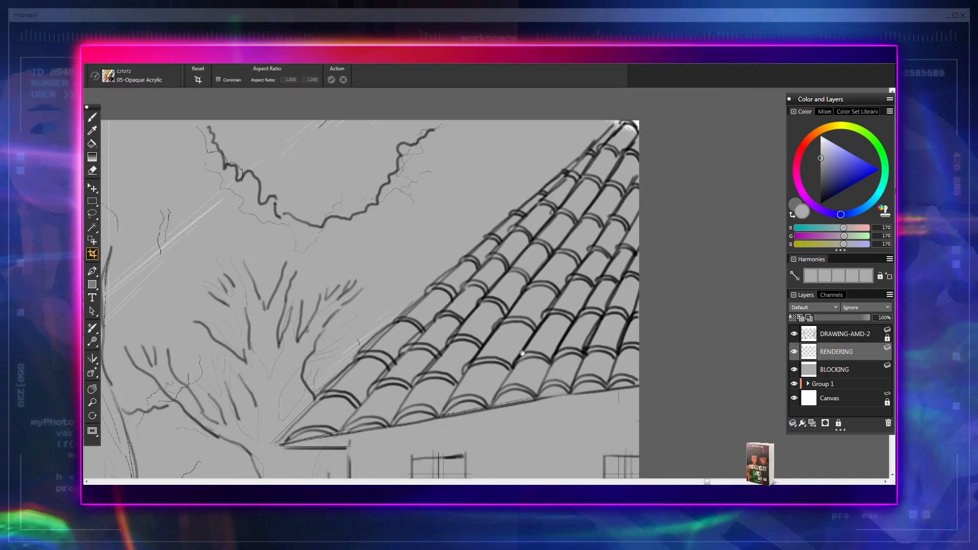
scroll(523, 353, up, 2)
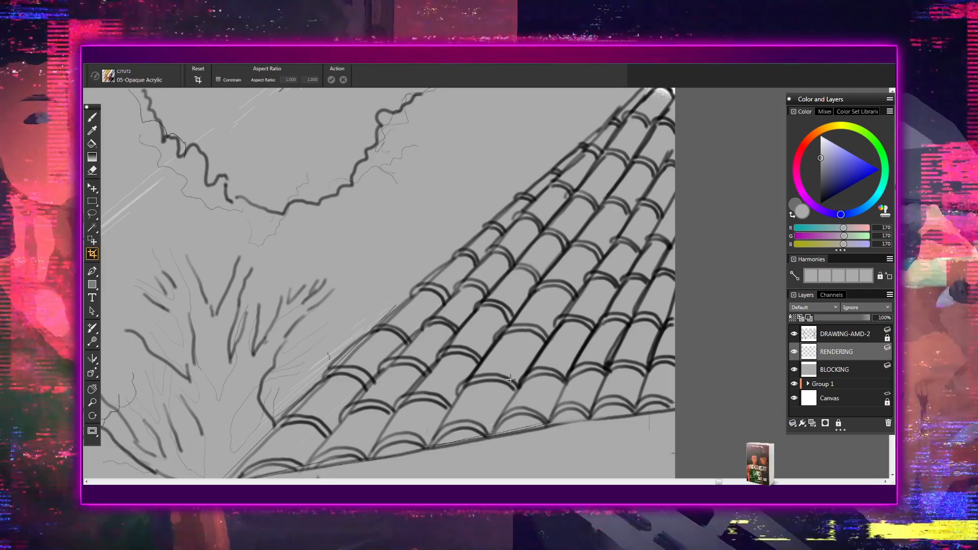
scroll(510, 380, down, 2)
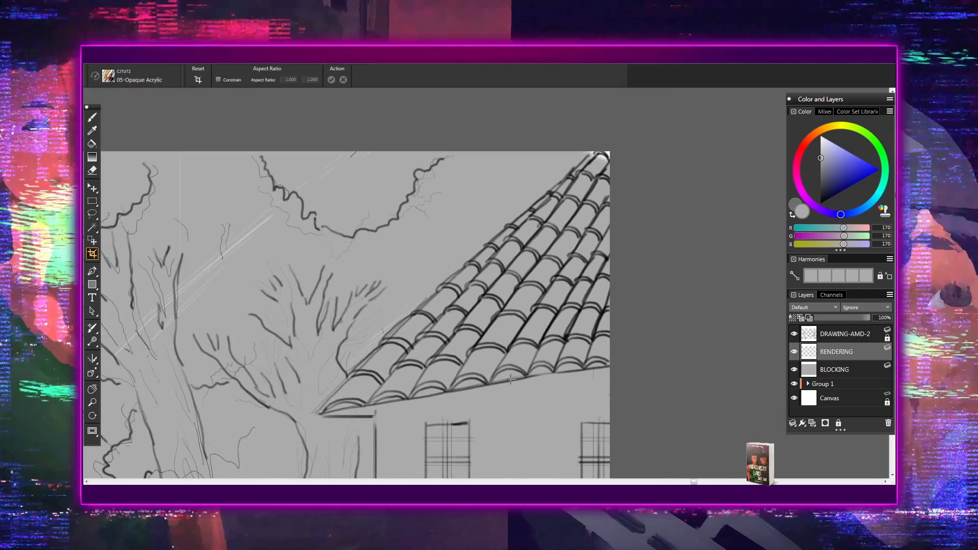
scroll(510, 380, down, 1)
scroll(511, 380, up, 4)
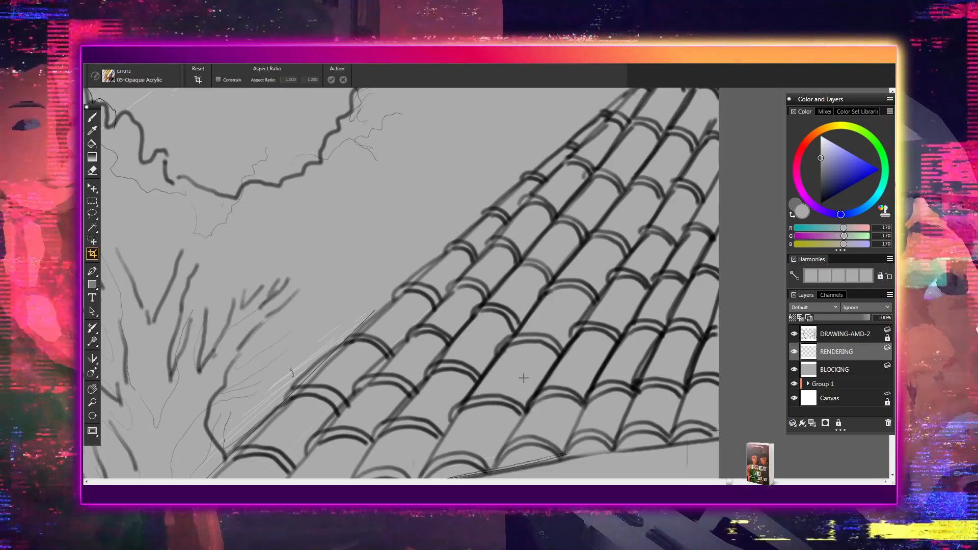
scroll(523, 378, down, 1)
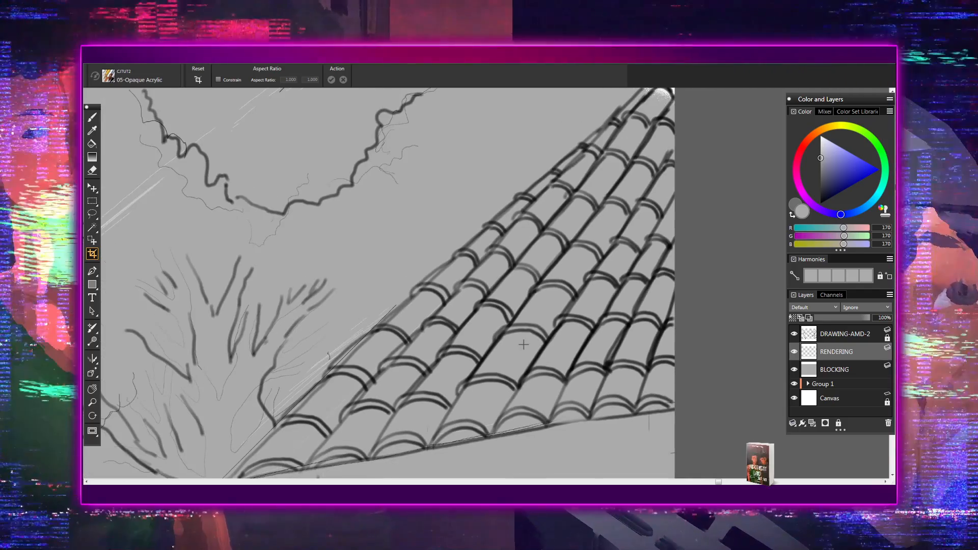
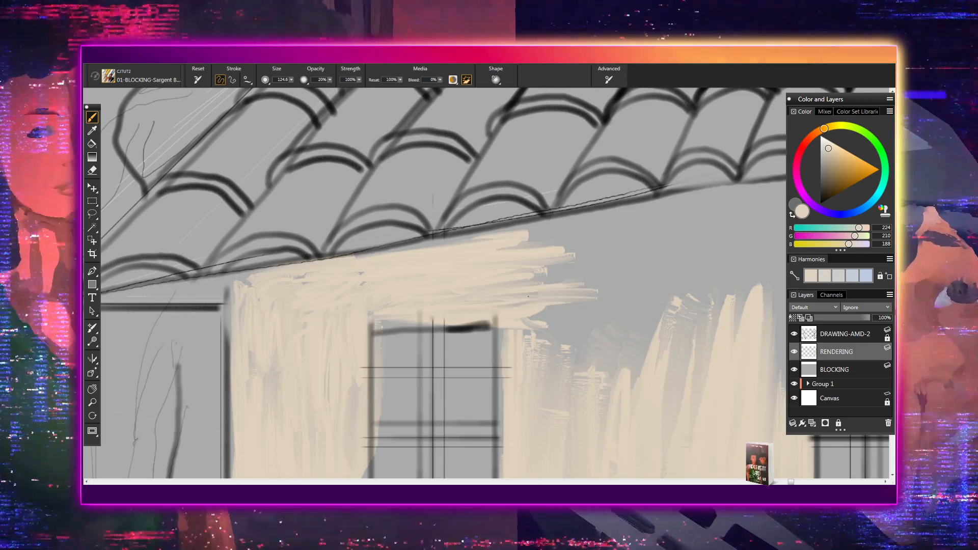
- Paint cream brush strokes on the house wall above the first upper window and over the wall strip beside it up to the window frame
mouse_move(573, 309)
mouse_down()
mouse_move(540, 316)
mouse_move(575, 316)
mouse_move(564, 343)
mouse_up()
mouse_move(570, 276)
mouse_down()
mouse_move(537, 258)
mouse_move(568, 256)
mouse_move(538, 253)
mouse_move(561, 247)
mouse_move(517, 251)
mouse_move(575, 245)
mouse_move(511, 246)
mouse_move(582, 240)
mouse_move(507, 246)
mouse_move(583, 233)
mouse_move(514, 245)
mouse_up()
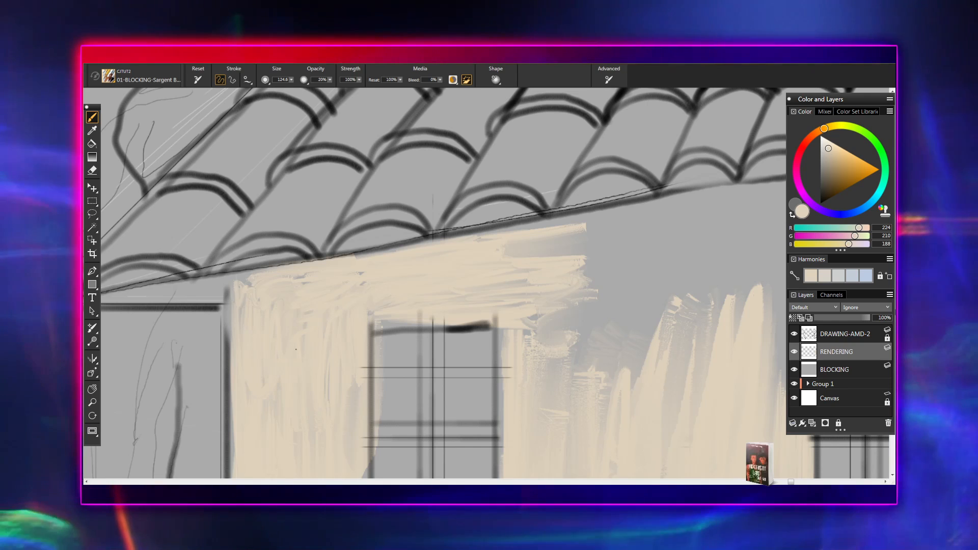
drag(329, 413, 304, 306)
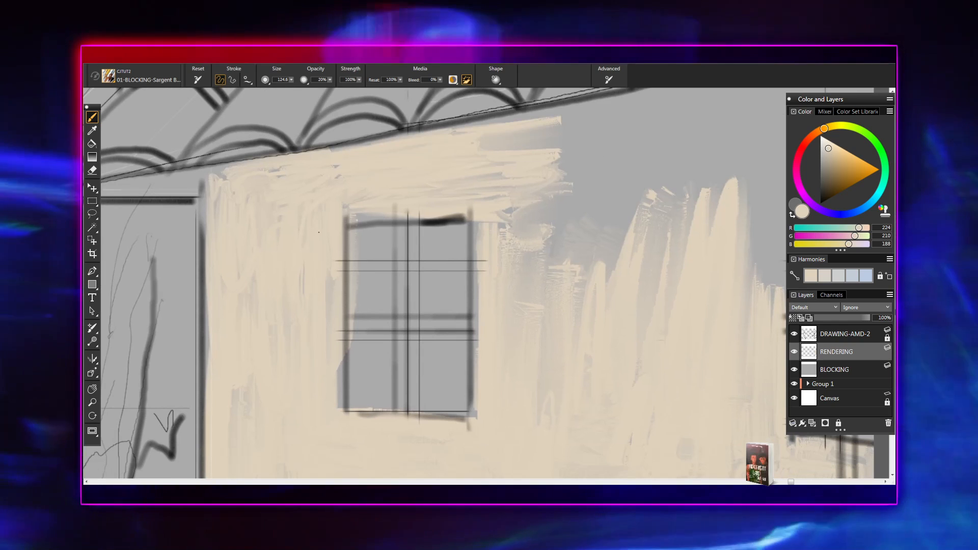
drag(330, 279, 334, 405)
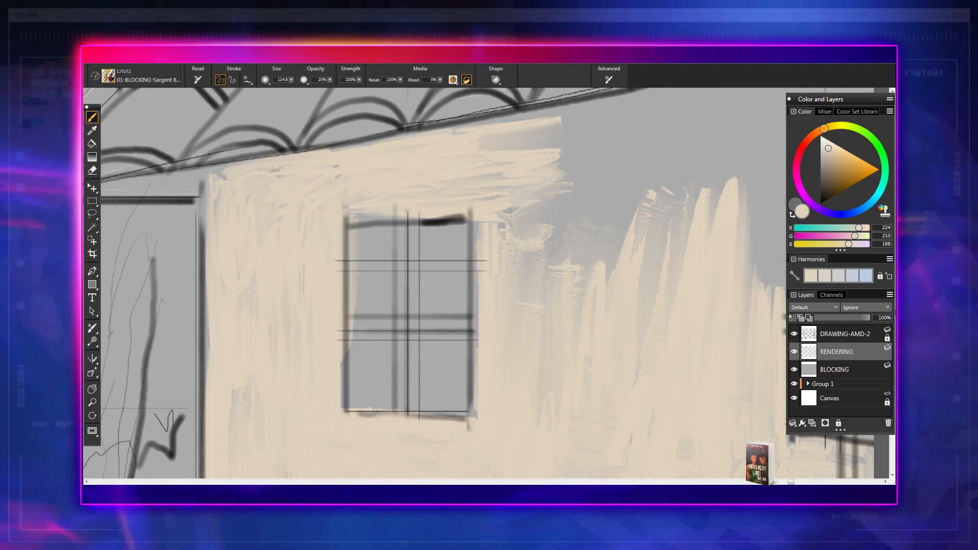
drag(285, 408, 298, 359)
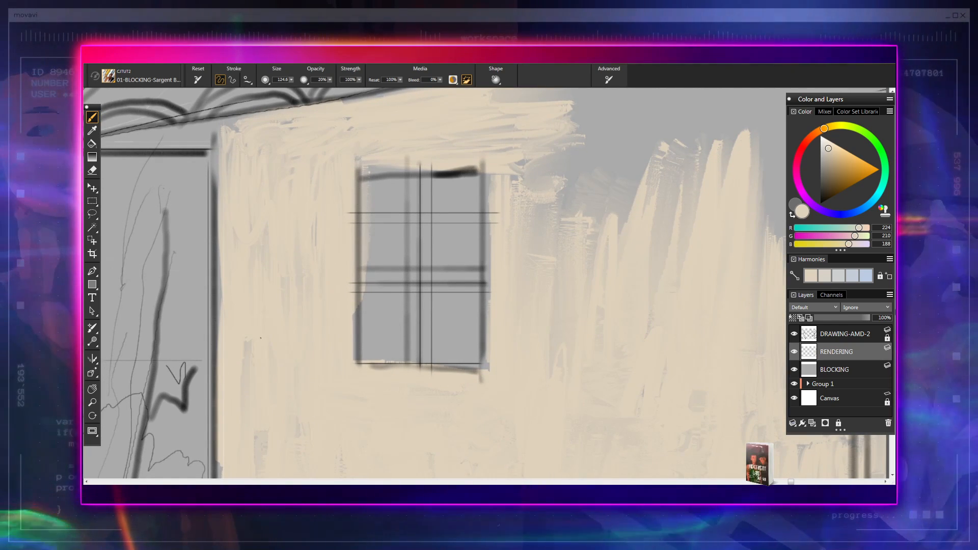
- Extend the cream wall paint along the underside of the tiled eaves, past the first window toward the second one
drag(566, 294, 428, 480)
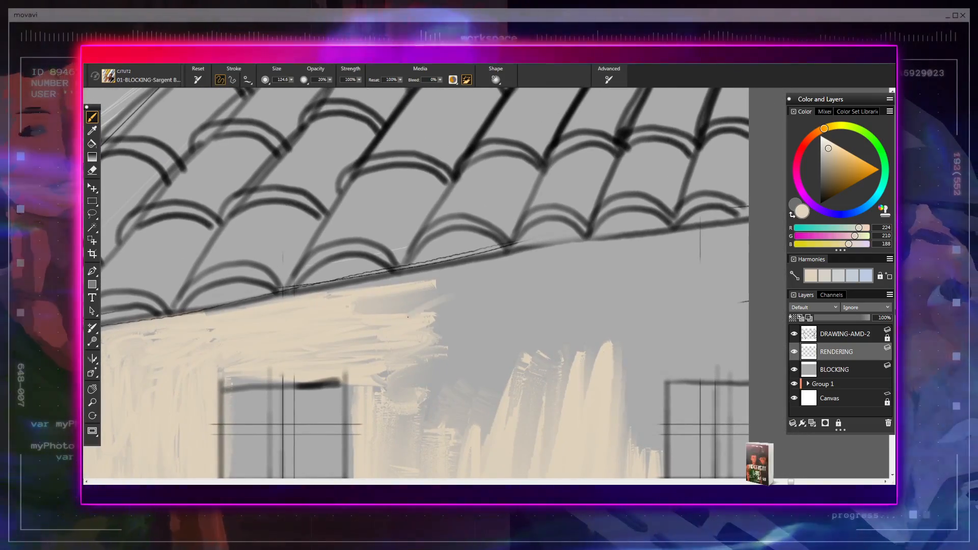
drag(428, 305, 524, 288)
mouse_move(499, 293)
mouse_down()
mouse_move(403, 305)
mouse_move(560, 281)
mouse_move(398, 305)
mouse_move(599, 272)
mouse_move(476, 287)
mouse_move(510, 278)
mouse_move(377, 306)
mouse_move(554, 276)
mouse_up()
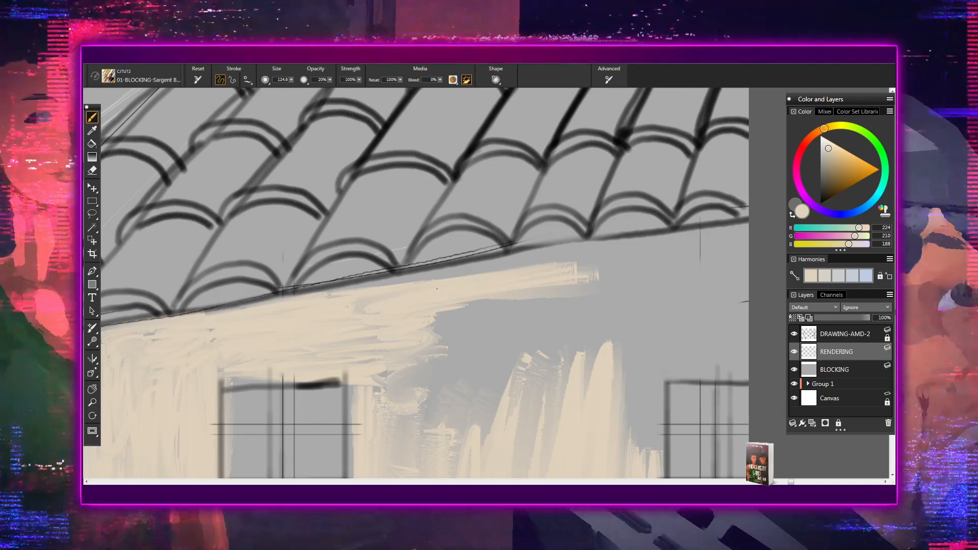
mouse_move(437, 289)
mouse_down()
mouse_move(428, 281)
mouse_move(446, 290)
mouse_up()
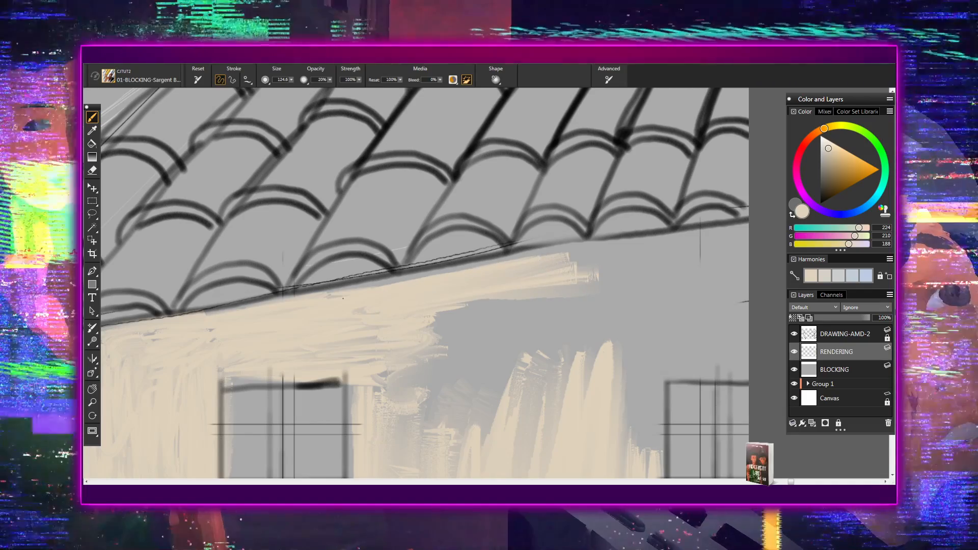
drag(343, 298, 585, 255)
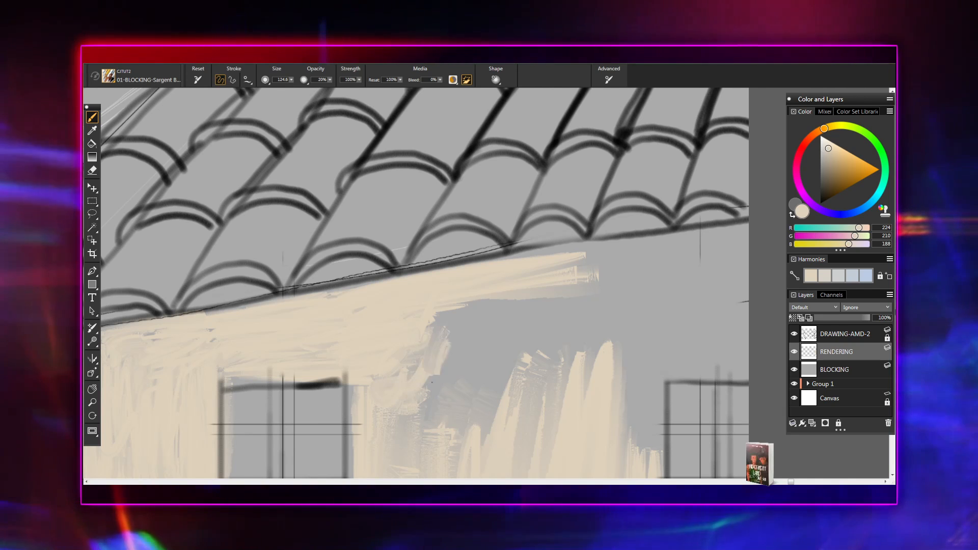
- Fill the grey gap in the wall between the two upper windows with overlapping vertical cream strokes
mouse_move(447, 373)
mouse_down()
mouse_move(443, 338)
mouse_move(445, 313)
mouse_up()
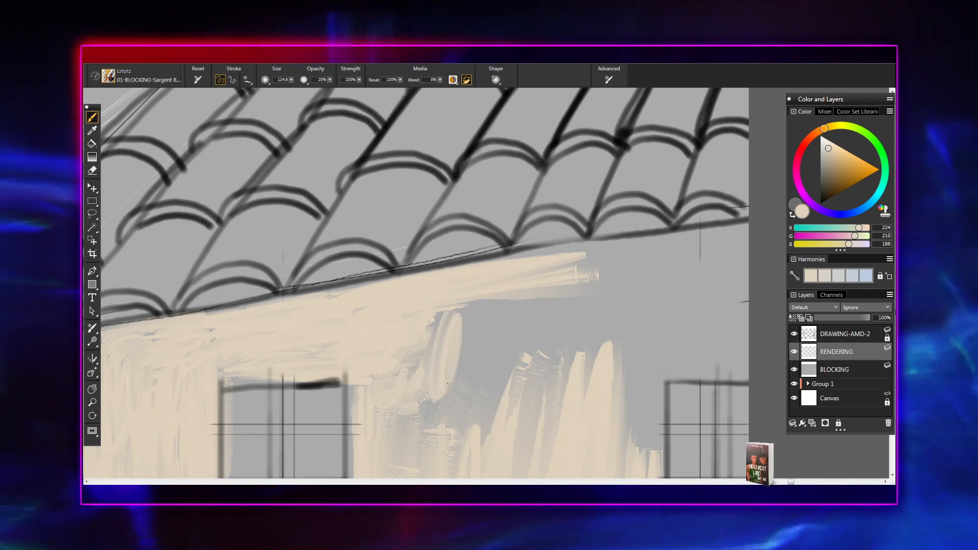
drag(470, 371, 417, 307)
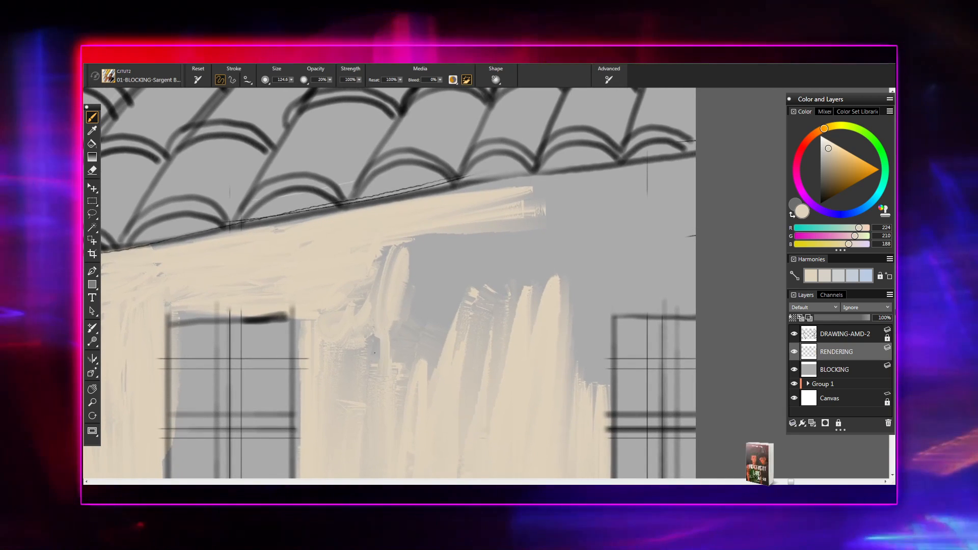
mouse_move(375, 352)
mouse_down()
mouse_move(378, 321)
mouse_move(356, 372)
mouse_move(343, 341)
mouse_move(332, 347)
mouse_move(377, 319)
mouse_move(388, 351)
mouse_move(391, 300)
mouse_move(403, 290)
mouse_move(414, 374)
mouse_move(441, 314)
mouse_move(424, 322)
mouse_move(433, 305)
mouse_move(433, 379)
mouse_move(440, 306)
mouse_move(422, 349)
mouse_move(413, 337)
mouse_move(434, 301)
mouse_up()
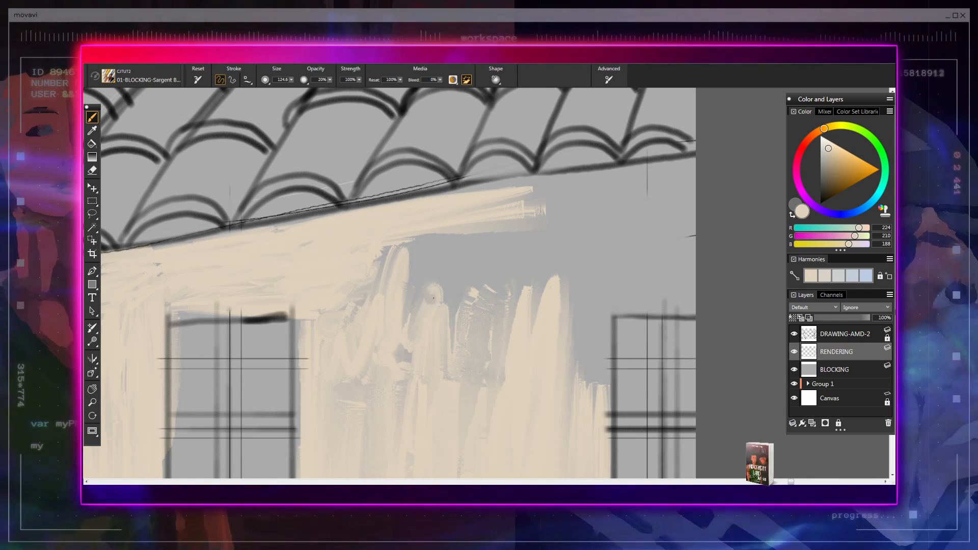
mouse_move(462, 262)
mouse_down()
mouse_move(423, 255)
mouse_move(395, 276)
mouse_move(423, 306)
mouse_move(386, 263)
mouse_move(361, 280)
mouse_move(366, 331)
mouse_move(352, 357)
mouse_move(326, 256)
mouse_up()
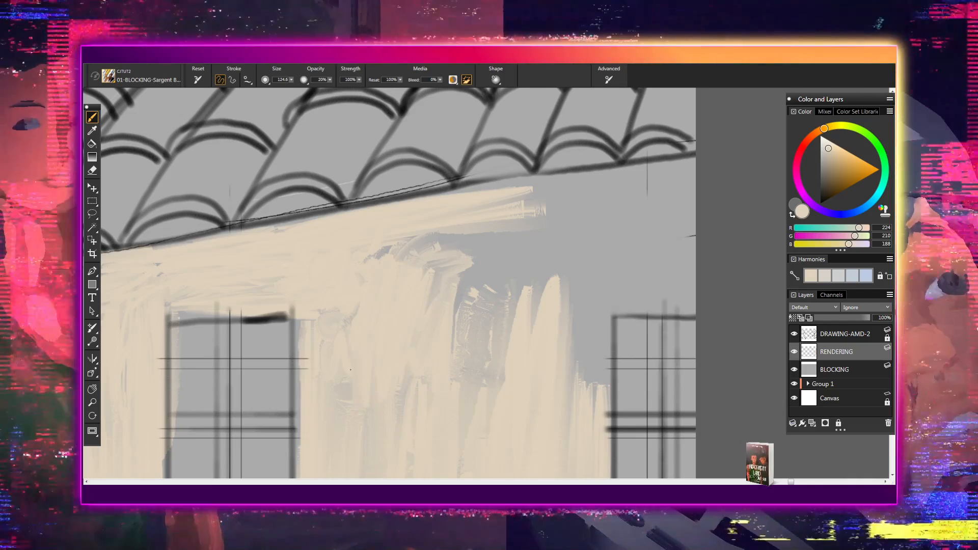
drag(429, 339, 404, 265)
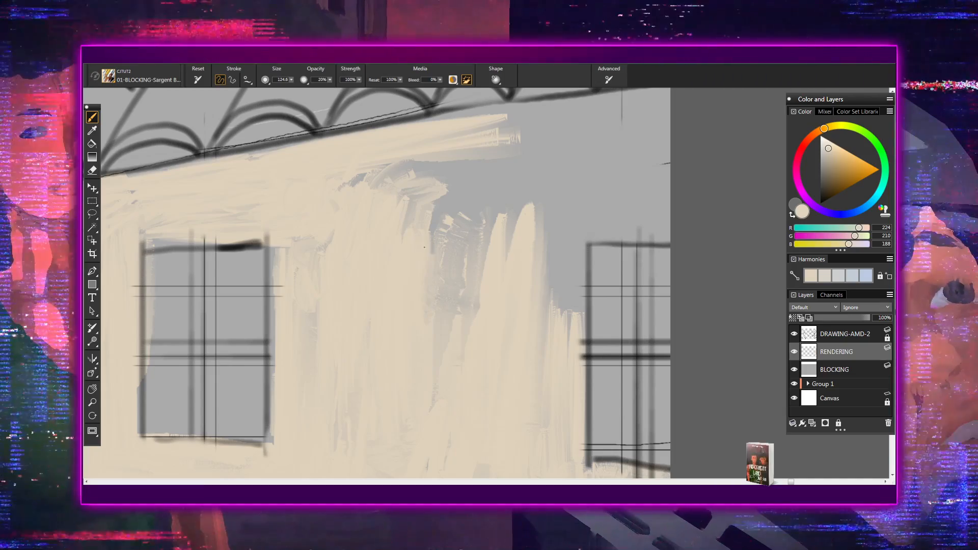
mouse_move(433, 250)
mouse_down()
mouse_move(444, 305)
mouse_move(462, 233)
mouse_move(432, 329)
mouse_up()
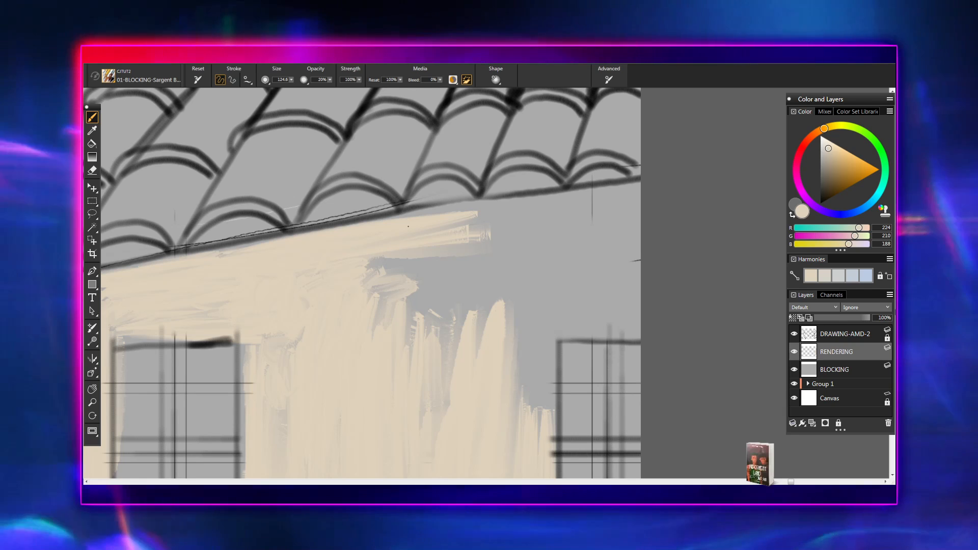
- Join the cream band under the eaves to the wall paint below it with long slanted strokes
drag(342, 229, 457, 212)
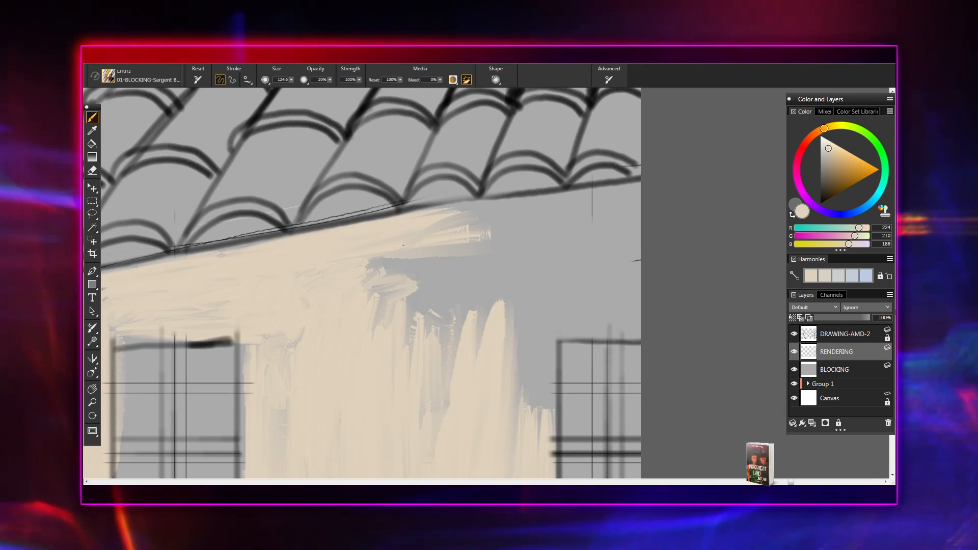
mouse_move(400, 241)
mouse_down()
mouse_move(381, 253)
mouse_move(428, 262)
mouse_move(387, 275)
mouse_move(409, 267)
mouse_move(387, 299)
mouse_move(433, 275)
mouse_move(439, 294)
mouse_move(461, 275)
mouse_move(469, 288)
mouse_move(443, 352)
mouse_up()
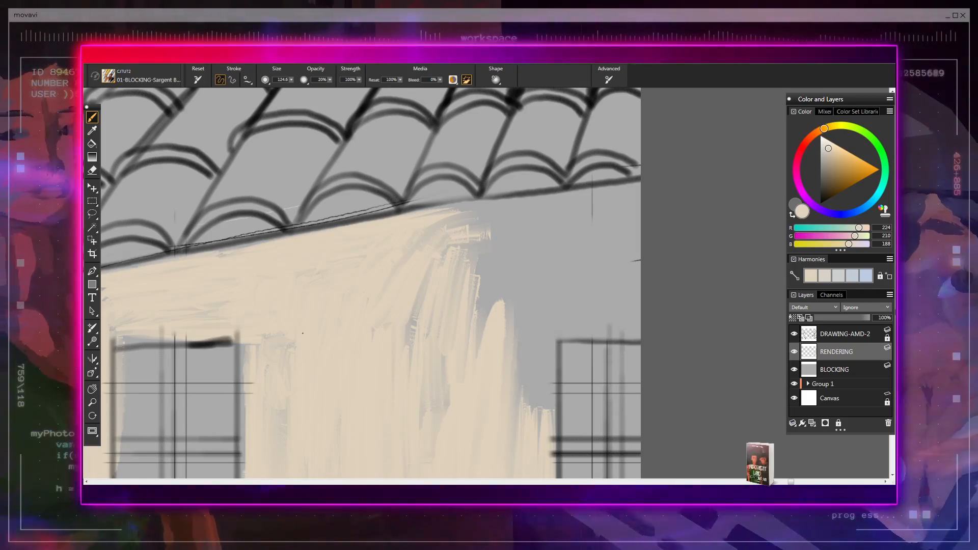
drag(433, 334, 397, 209)
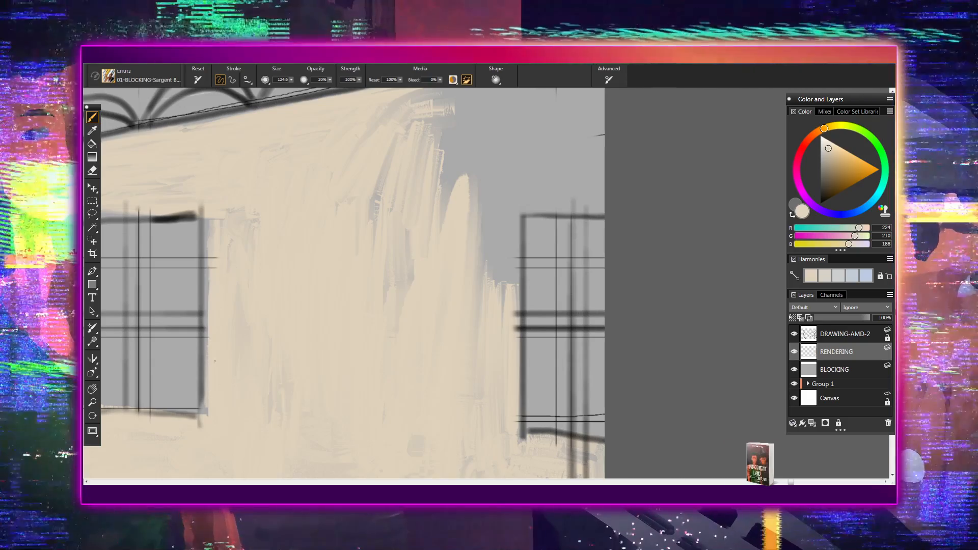
- Even out the cream paint on the wall between and below the windows, bringing it up to the second window's near edge
drag(270, 394, 409, 333)
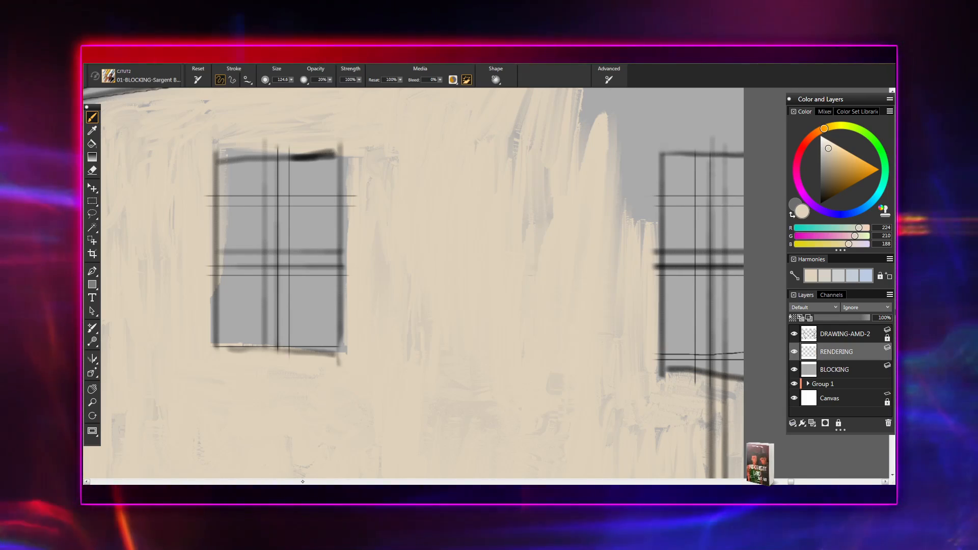
drag(642, 260, 433, 260)
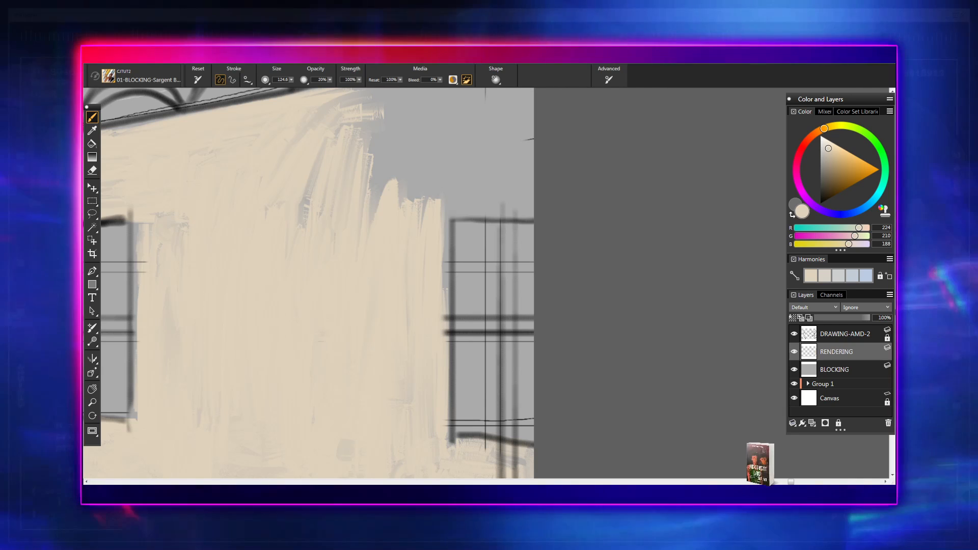
drag(406, 328, 314, 193)
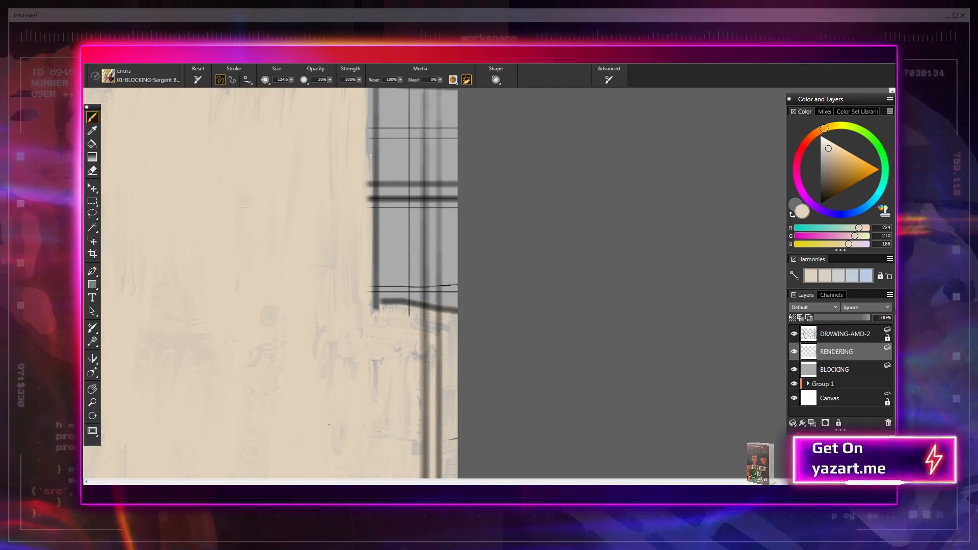
mouse_move(345, 363)
mouse_down()
mouse_move(349, 421)
mouse_move(356, 153)
mouse_up()
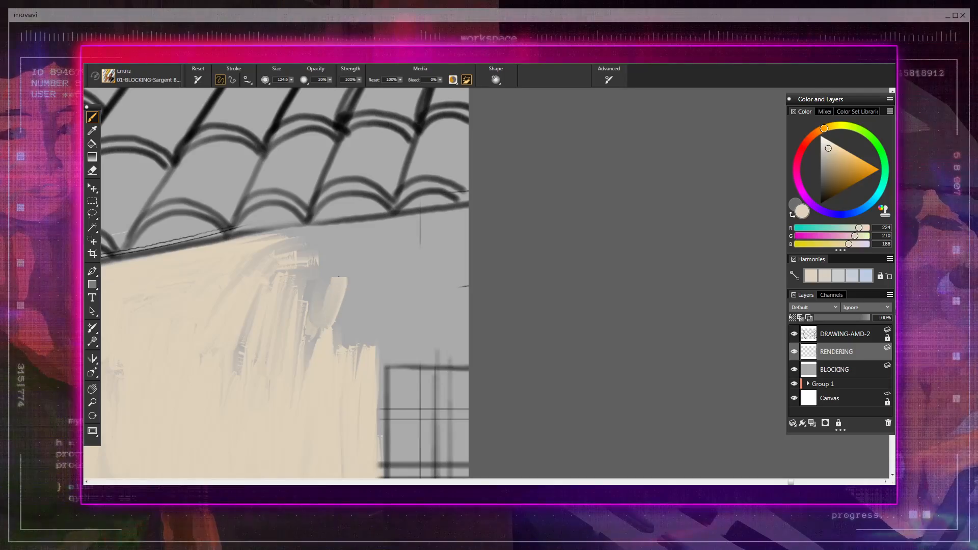
- Paint the wall area between the eaves and the second window's upper corner with diagonal cream strokes, covering the rough stroke ends
drag(339, 277, 305, 317)
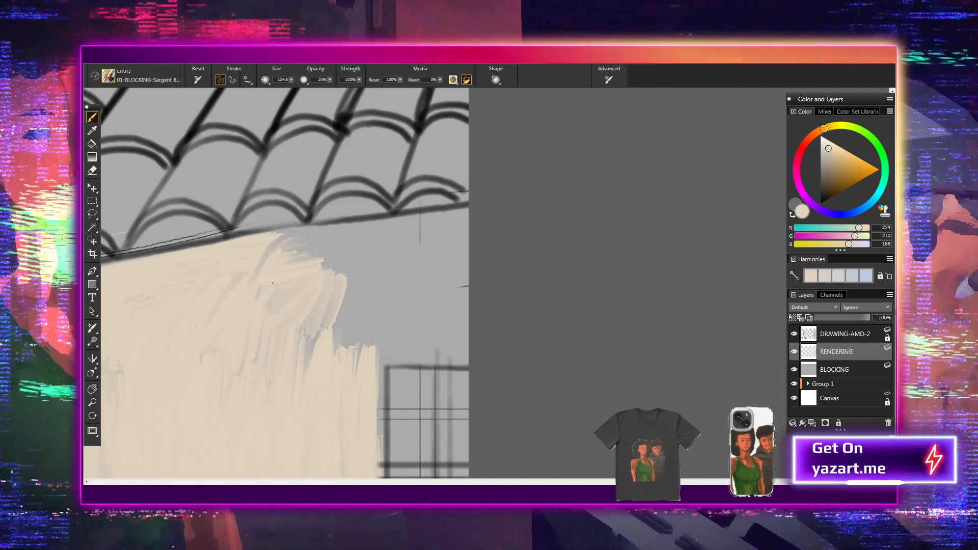
drag(265, 253, 378, 223)
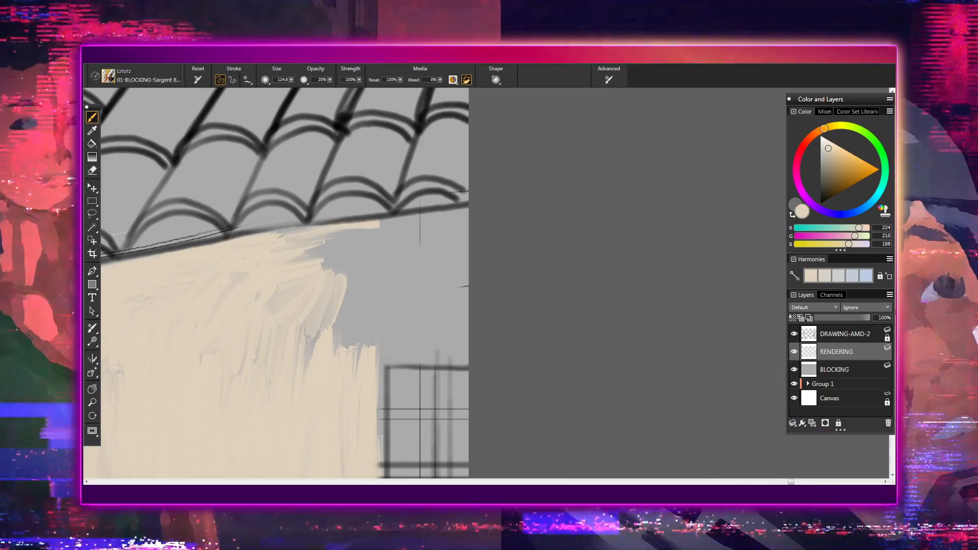
drag(351, 332, 385, 260)
drag(367, 311, 402, 254)
drag(336, 332, 387, 263)
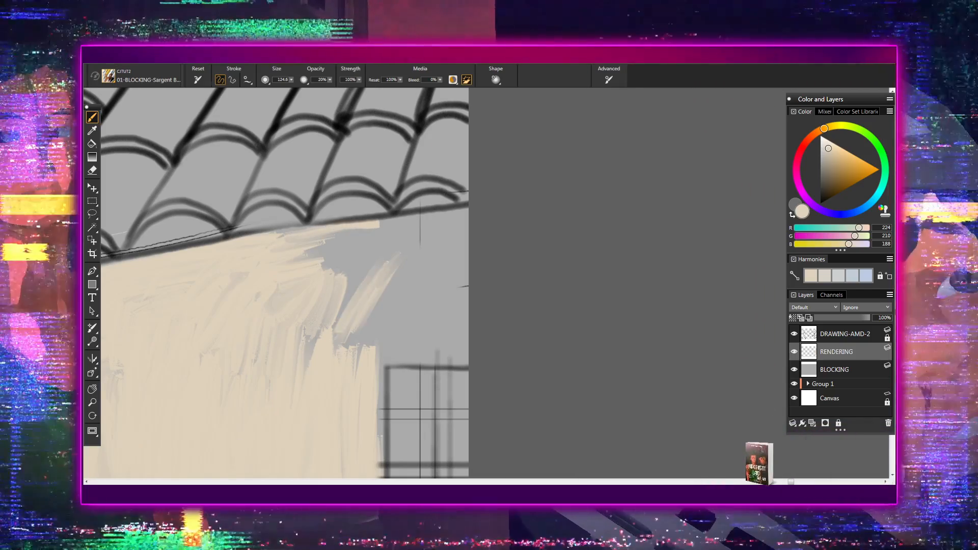
drag(333, 352, 379, 268)
drag(338, 306, 380, 262)
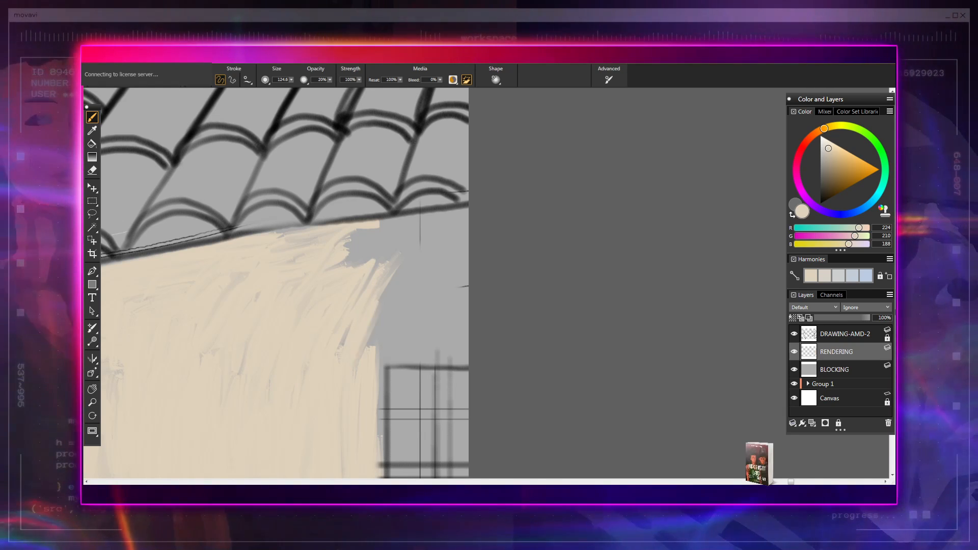
drag(379, 306, 363, 357)
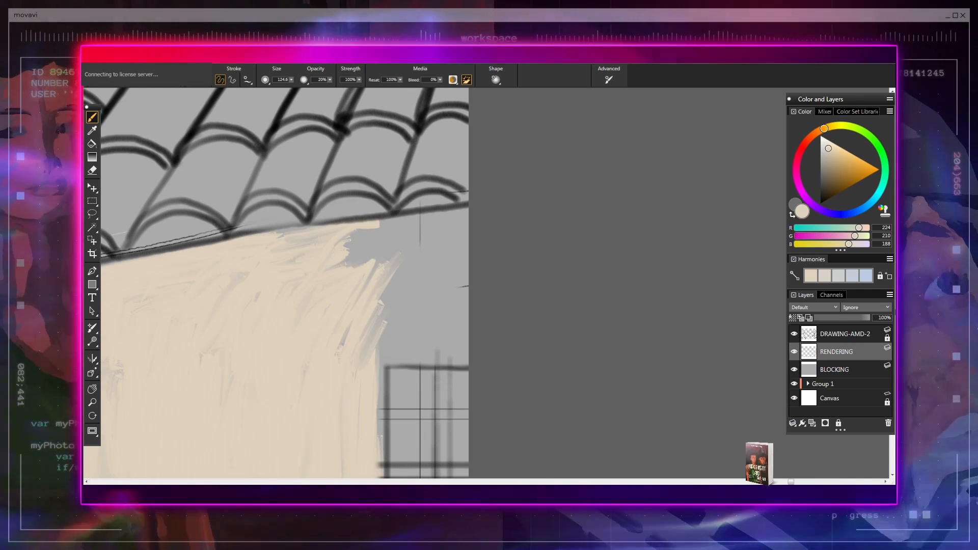
- Extend the cream wall paint beneath the last roof tiles to the canvas edge and close the small grey hole under the eaves
drag(275, 389, 415, 352)
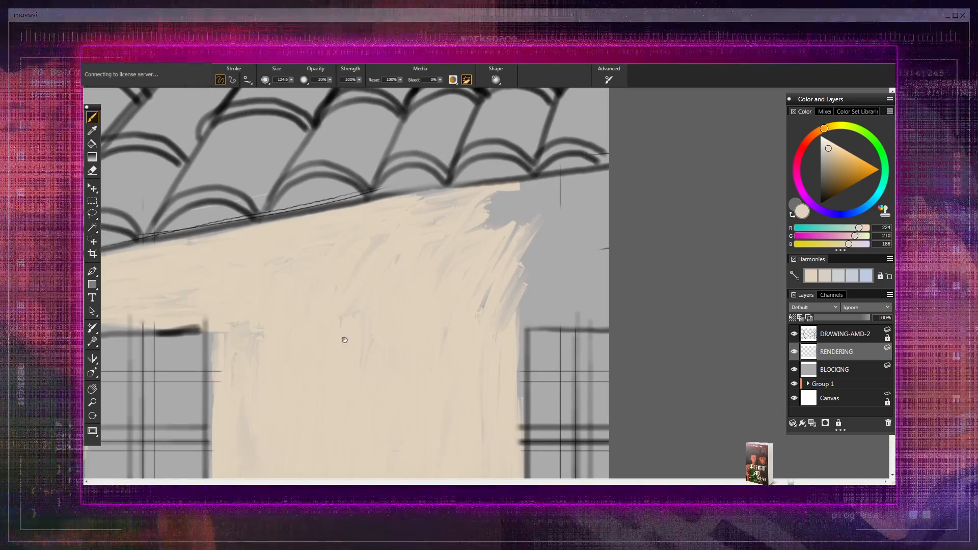
drag(343, 339, 469, 377)
drag(388, 326, 515, 301)
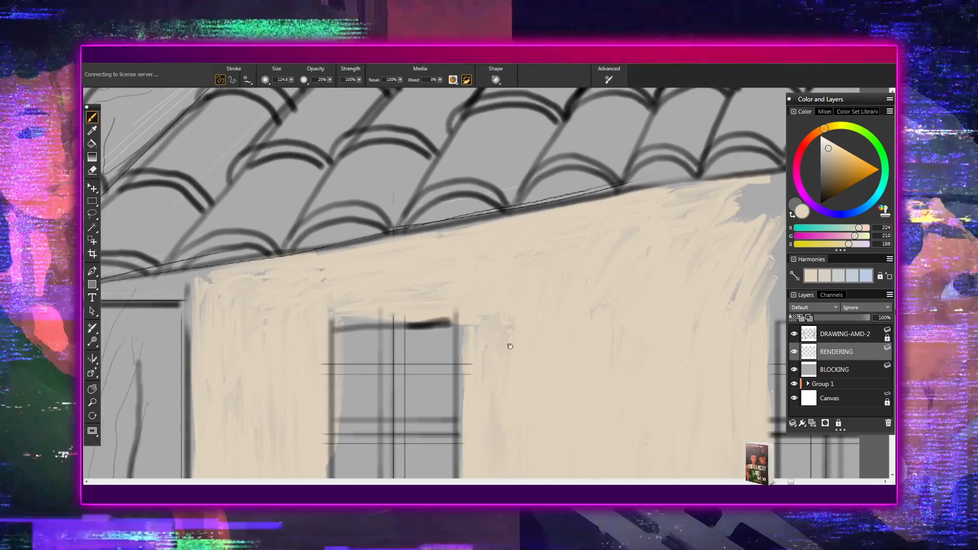
mouse_move(510, 346)
mouse_down()
mouse_move(454, 173)
mouse_move(450, 240)
mouse_move(459, 148)
mouse_move(348, 408)
mouse_up()
drag(393, 247, 313, 422)
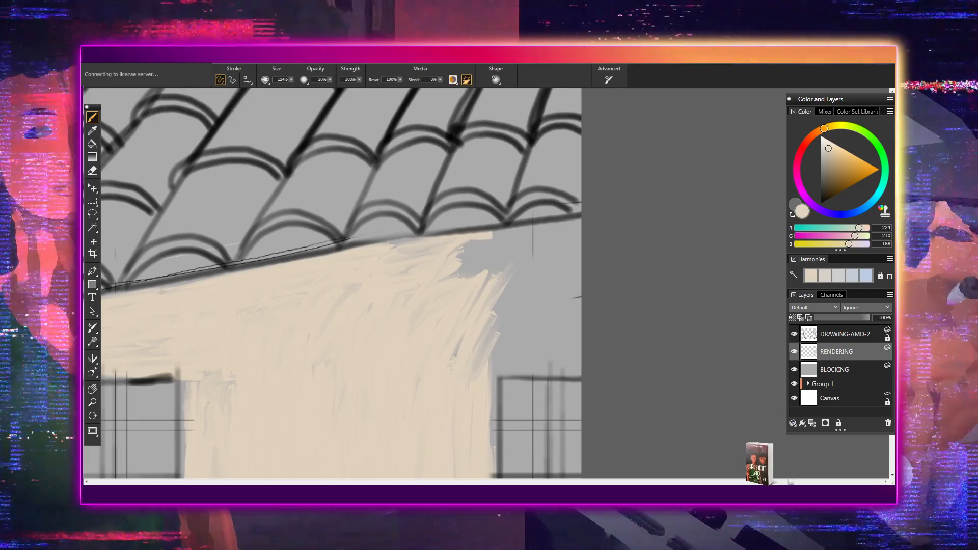
drag(545, 260, 479, 268)
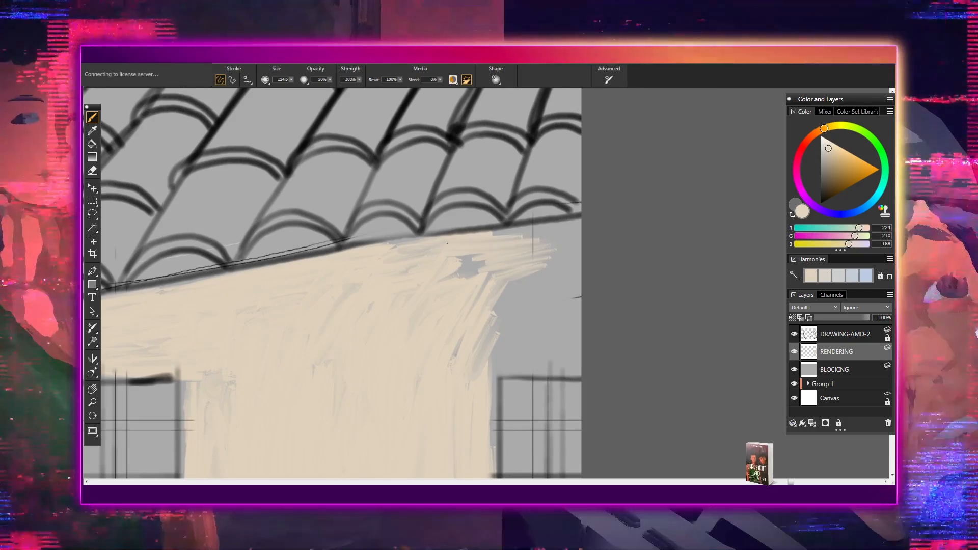
mouse_move(501, 247)
mouse_down()
mouse_move(569, 234)
mouse_move(530, 245)
mouse_move(509, 268)
mouse_move(545, 251)
mouse_up()
mouse_move(519, 282)
mouse_down()
mouse_move(541, 254)
mouse_move(504, 306)
mouse_up()
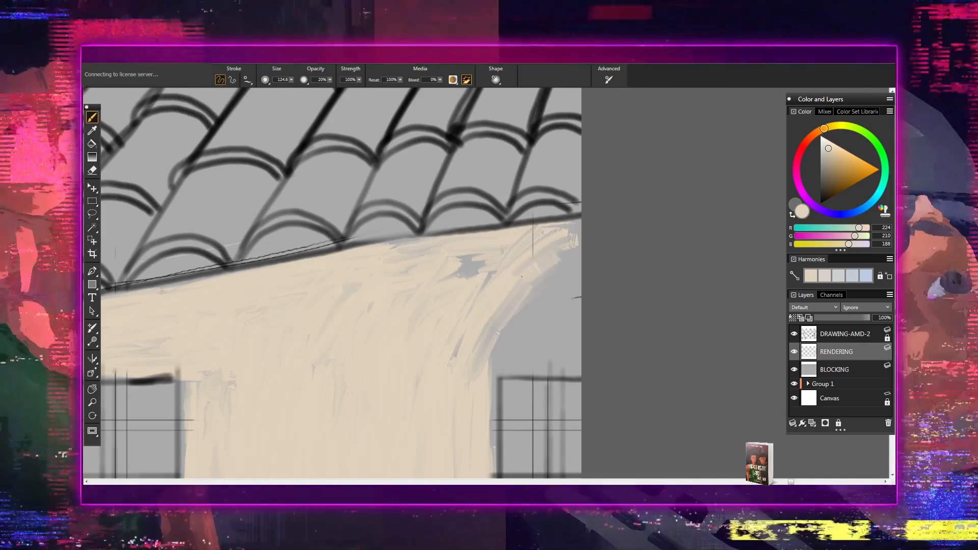
drag(509, 351, 474, 268)
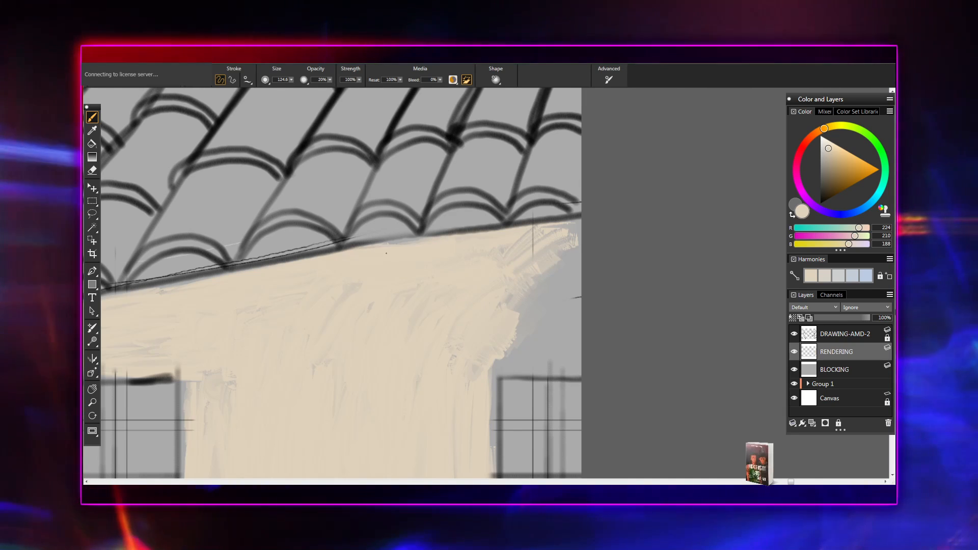
- Fill the remaining grey wall area above the second upper window with cream strokes, from the eaves to the canvas edge
scroll(321, 349, up, 2)
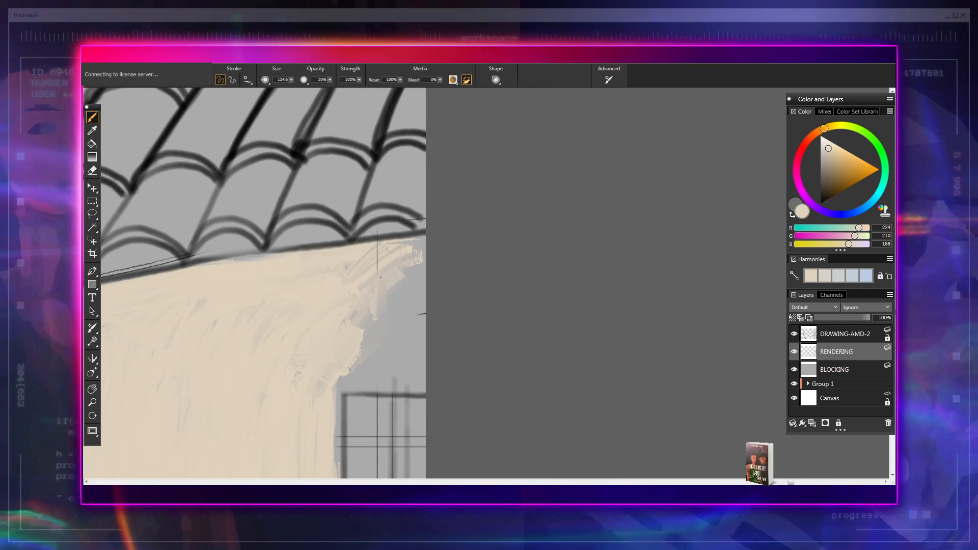
mouse_move(375, 300)
mouse_down()
mouse_move(405, 288)
mouse_move(413, 307)
mouse_move(405, 290)
mouse_up()
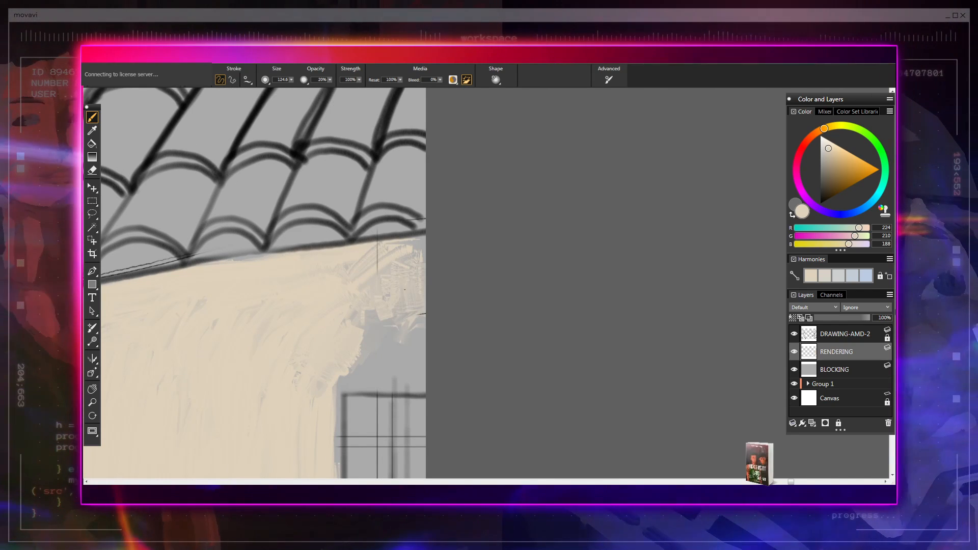
drag(380, 326, 373, 297)
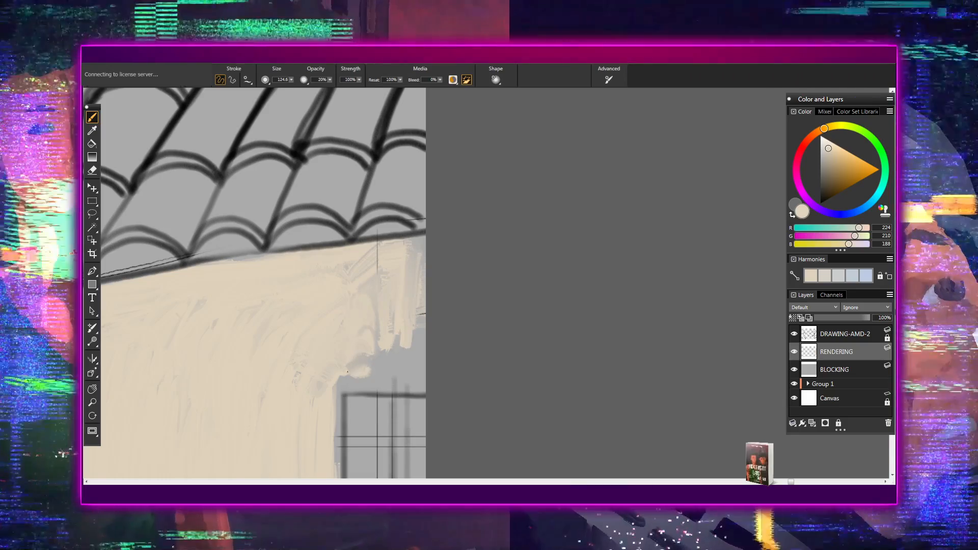
mouse_move(360, 364)
mouse_down()
mouse_move(347, 384)
mouse_move(367, 378)
mouse_move(368, 348)
mouse_move(385, 351)
mouse_move(379, 372)
mouse_move(387, 341)
mouse_move(403, 367)
mouse_move(381, 387)
mouse_up()
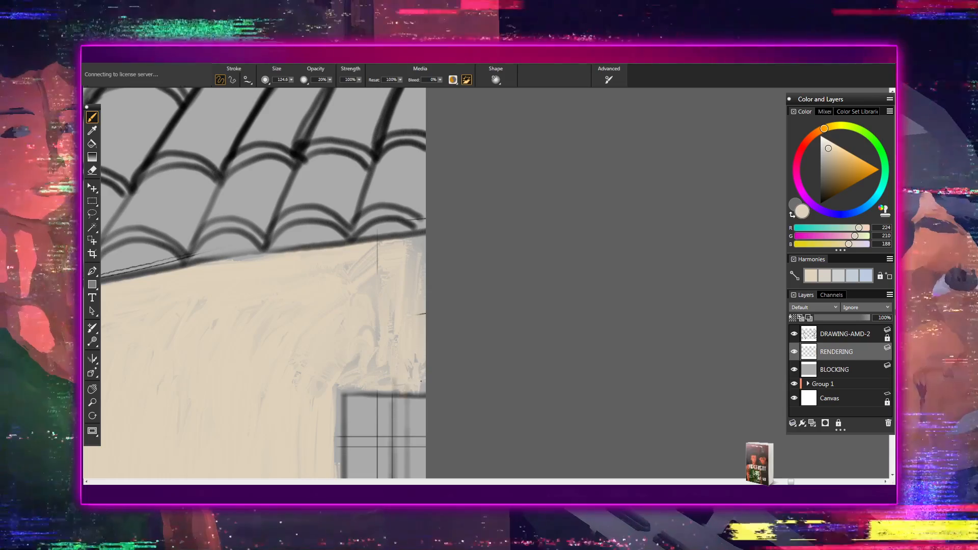
mouse_move(388, 388)
mouse_down()
mouse_move(414, 389)
mouse_move(411, 365)
mouse_up()
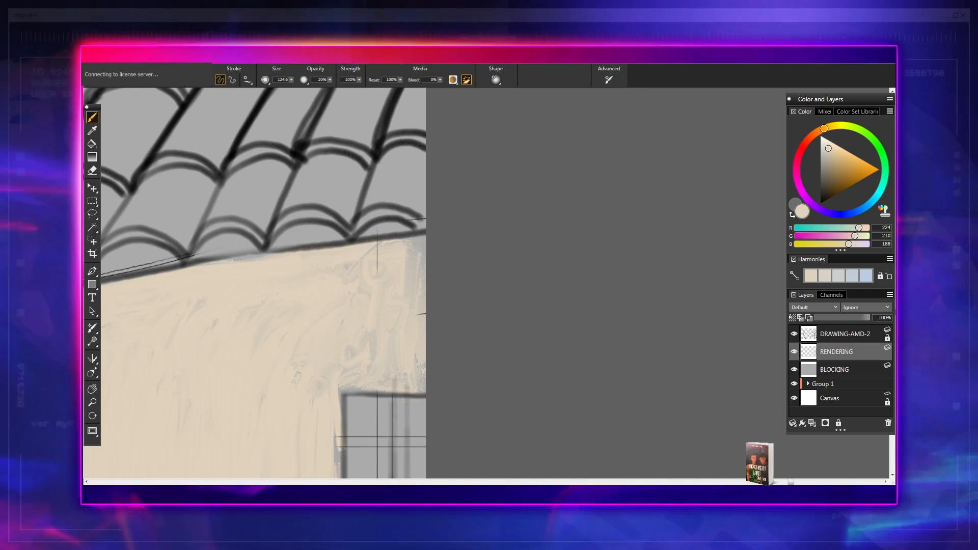
- Examine the cream paint coverage down the wall, around the door and lower windows, and along the base line
scroll(354, 286, down, 3)
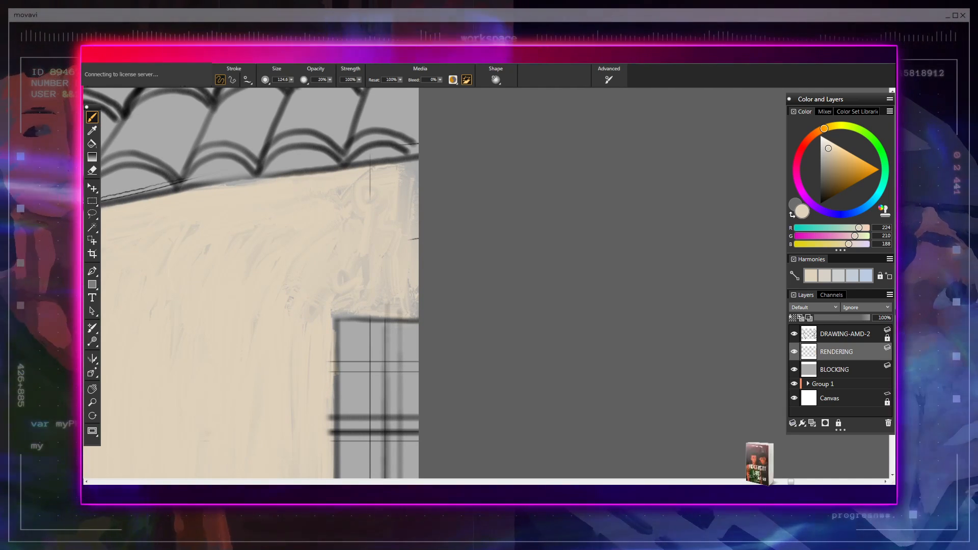
scroll(316, 349, down, 9)
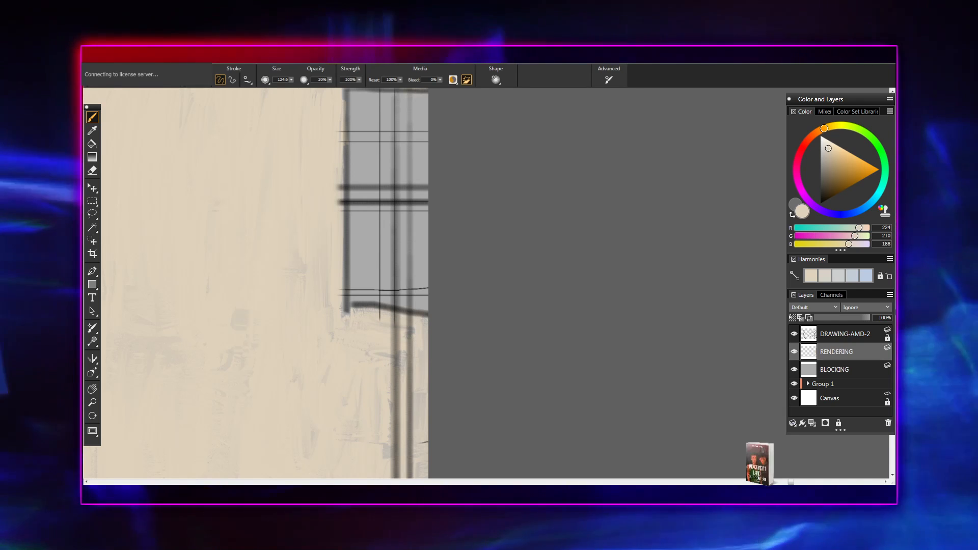
scroll(255, 283, down, 3)
scroll(401, 319, down, 3)
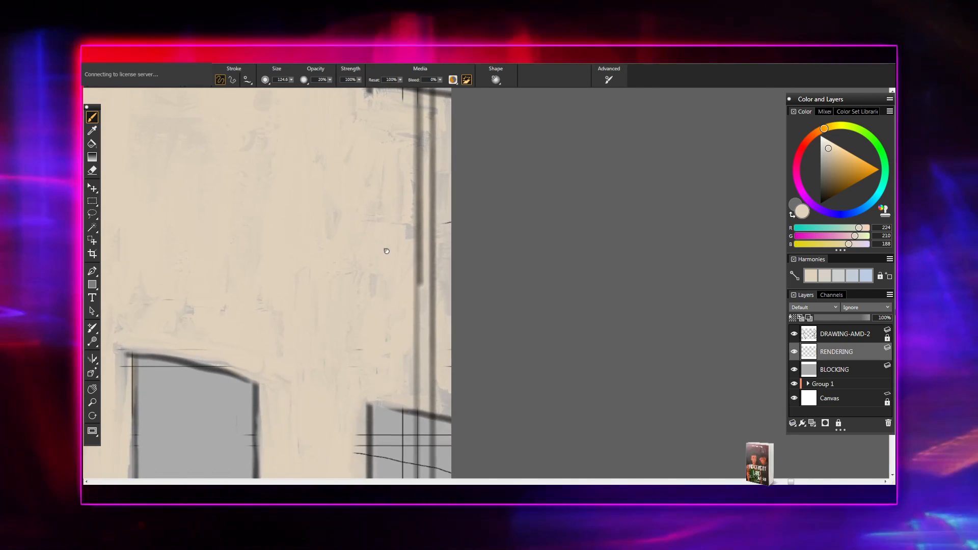
scroll(401, 319, down, 1)
drag(401, 265, 680, 114)
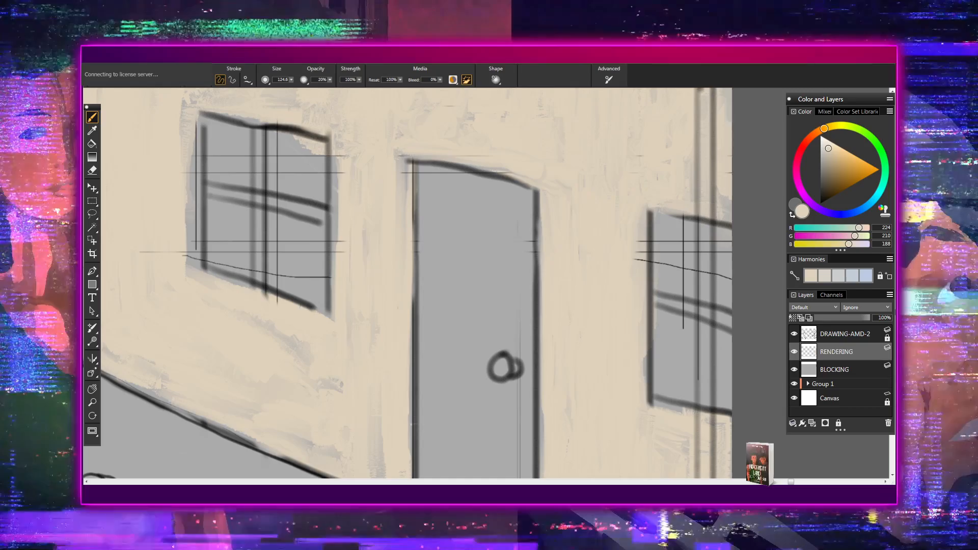
drag(372, 357, 446, 376)
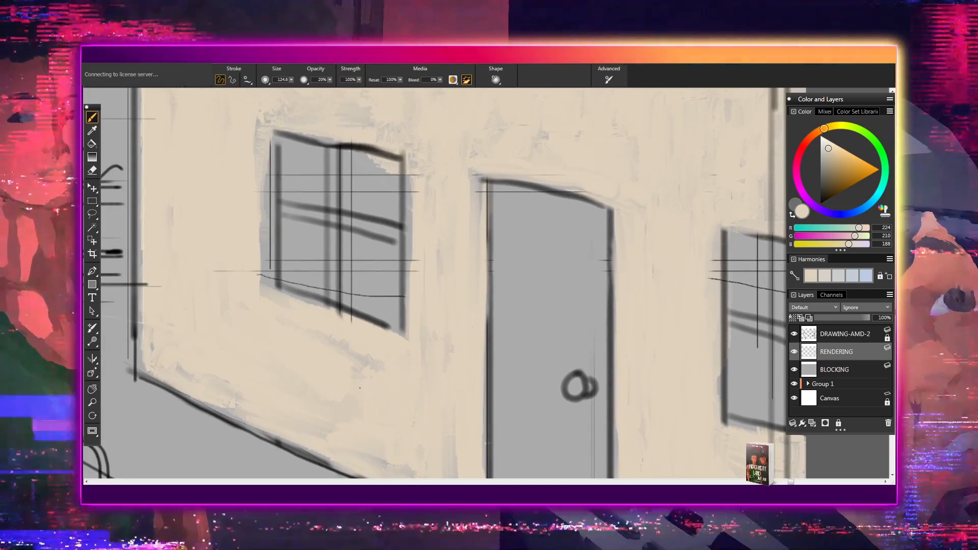
drag(248, 163, 294, 224)
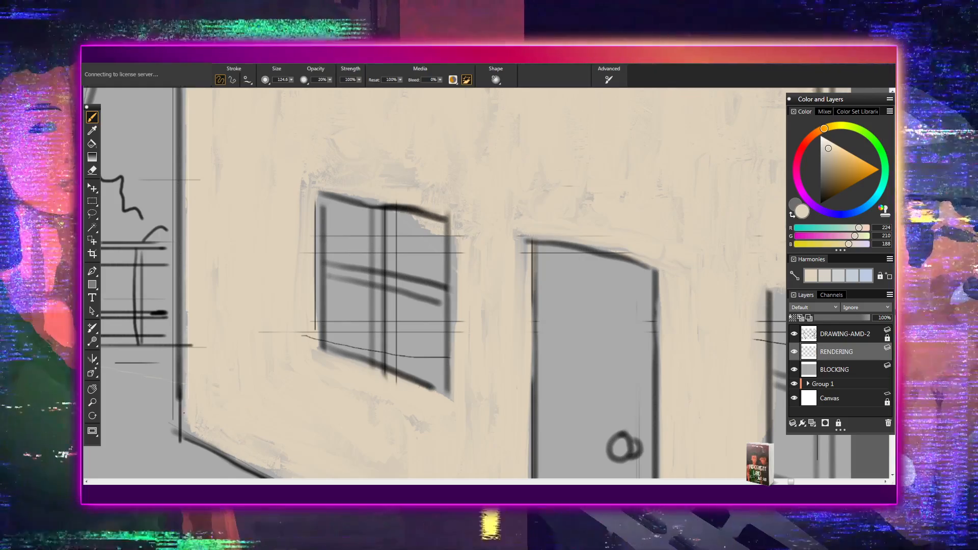
drag(299, 402, 325, 305)
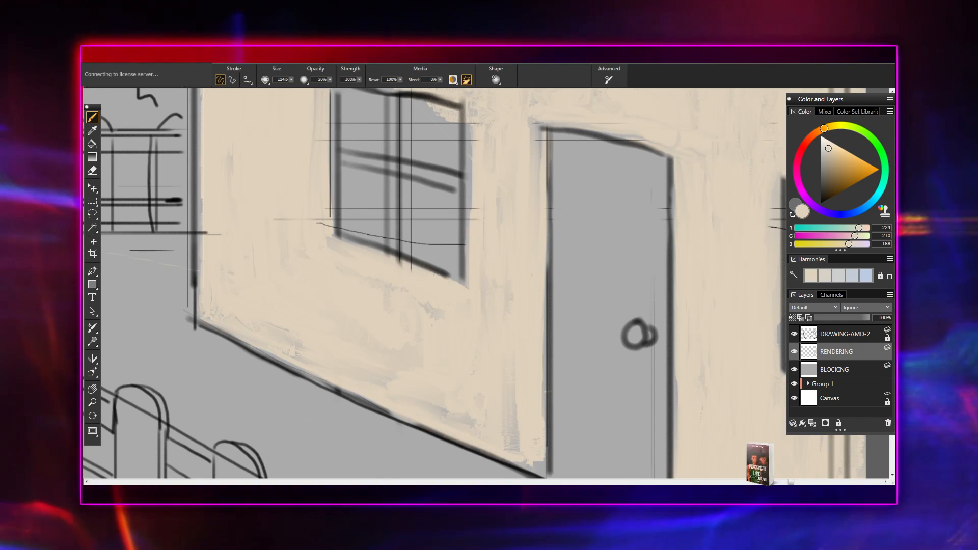
- Examine the cream coverage between the two storeys, around the upper windows and under the eaves, including the whole house
drag(388, 319, 351, 437)
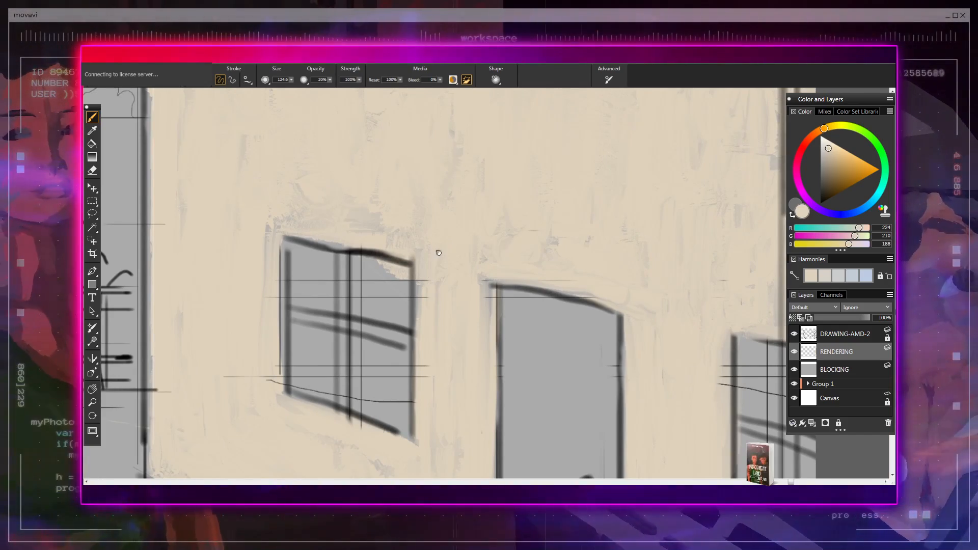
drag(439, 251, 432, 317)
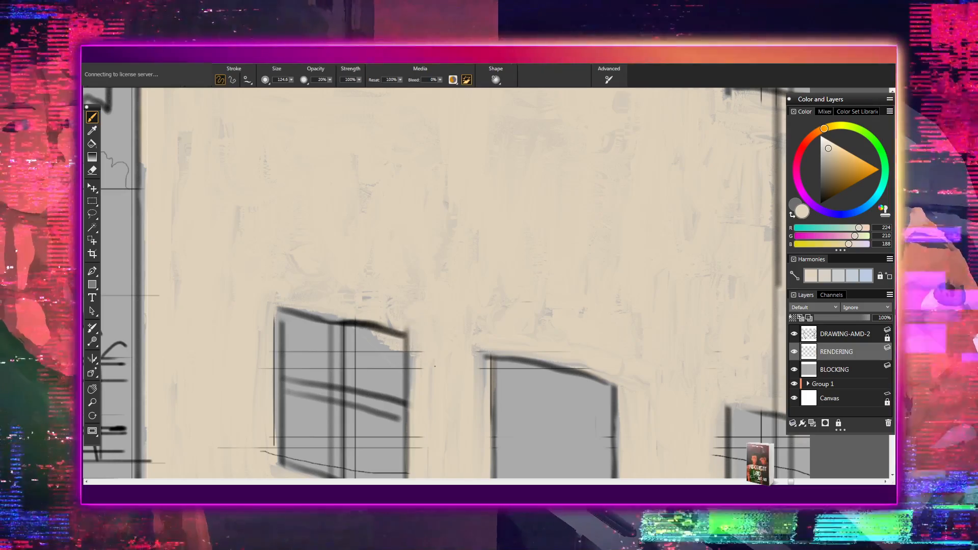
drag(436, 296, 414, 396)
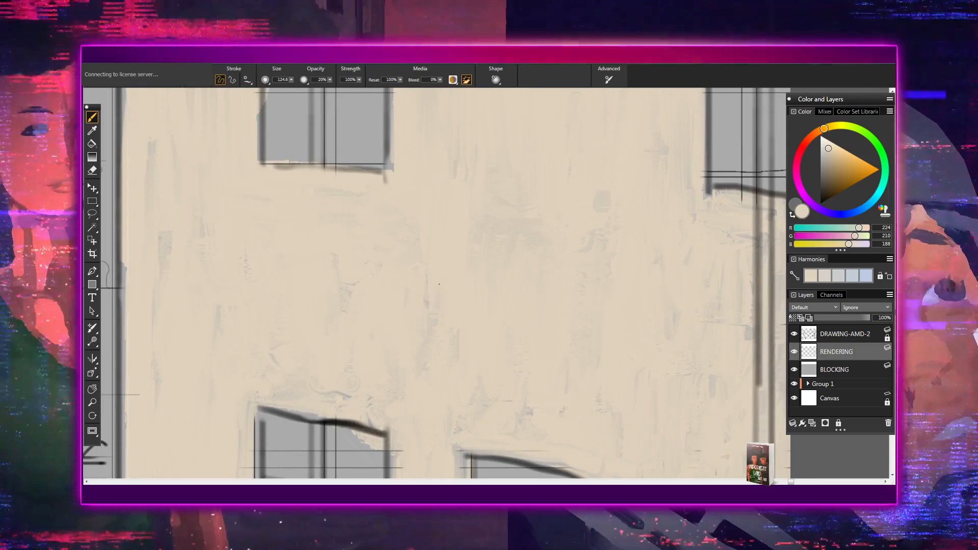
drag(443, 252, 395, 427)
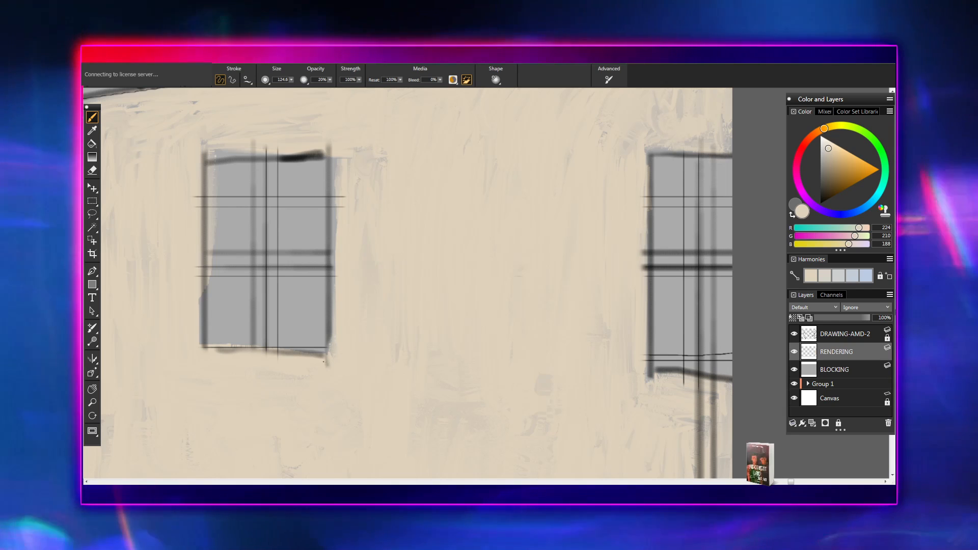
drag(361, 321, 319, 421)
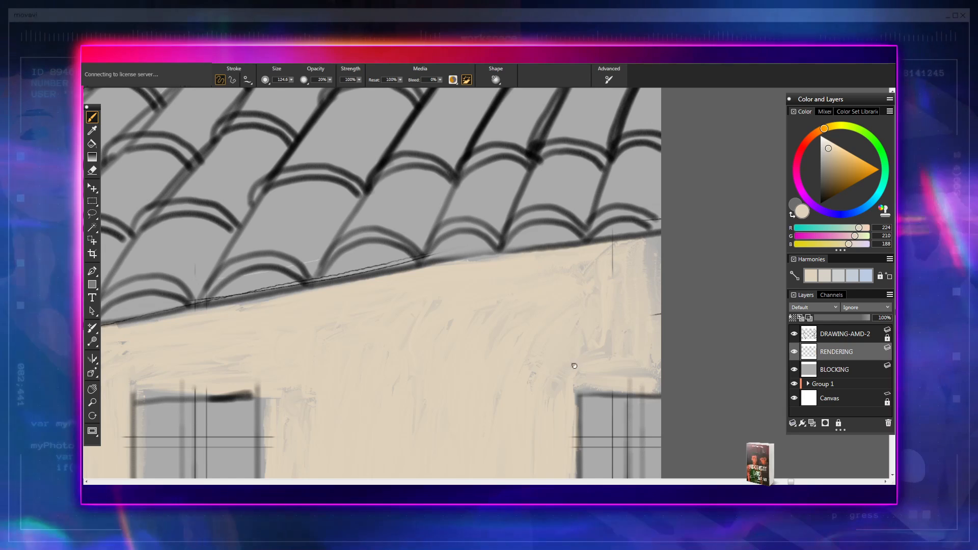
drag(574, 366, 482, 207)
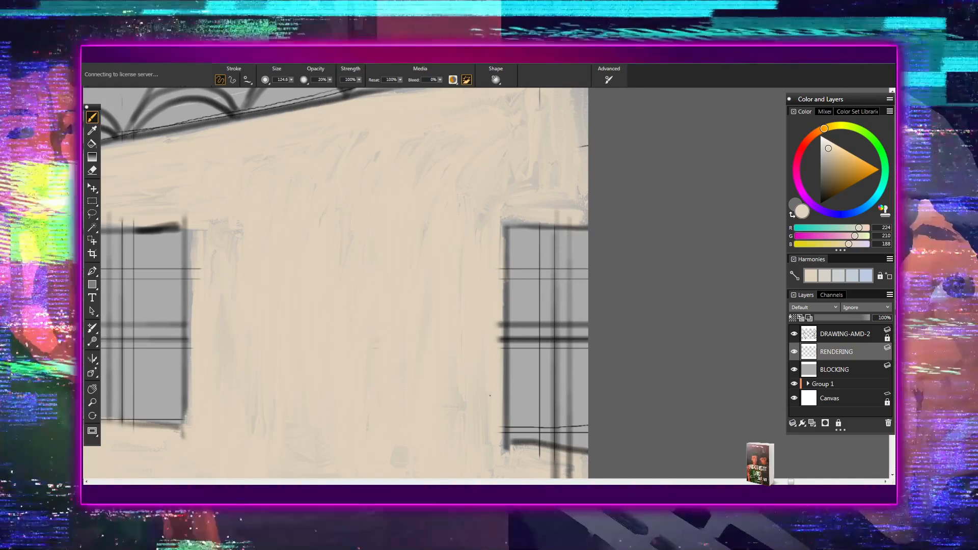
drag(498, 460, 431, 344)
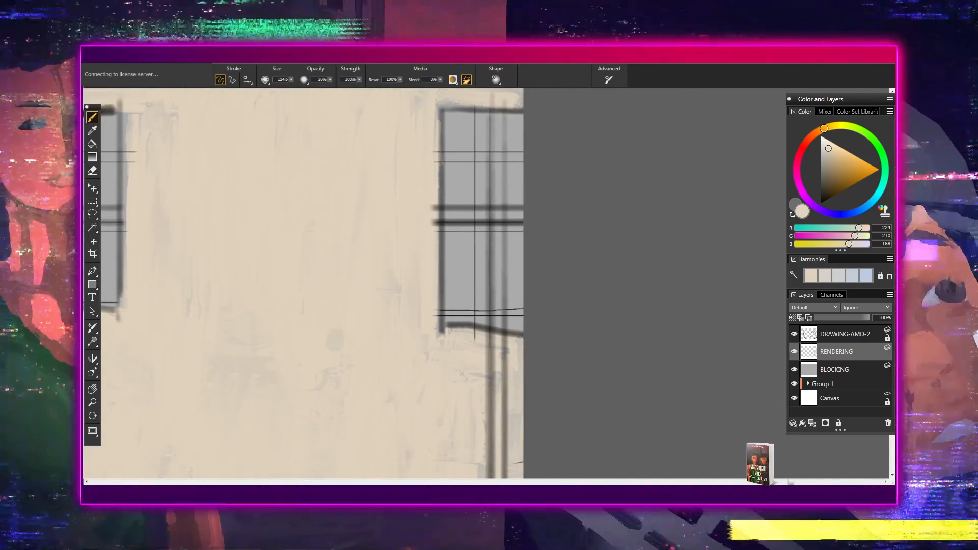
drag(490, 357, 504, 396)
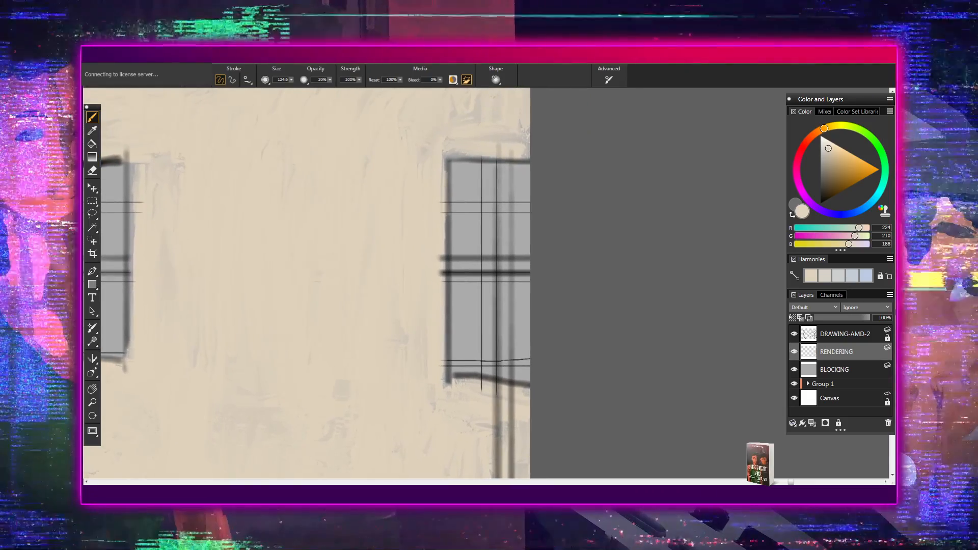
drag(403, 464, 401, 289)
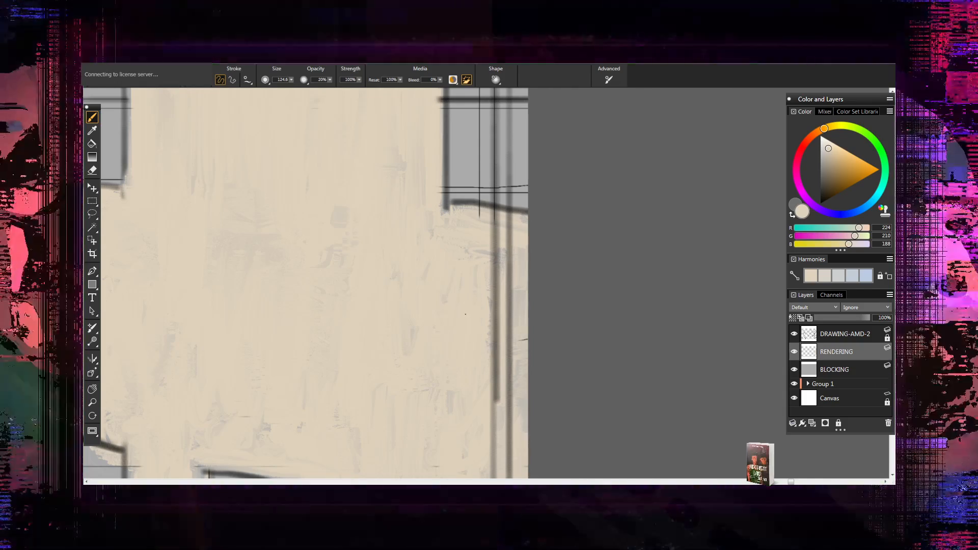
drag(417, 384, 469, 349)
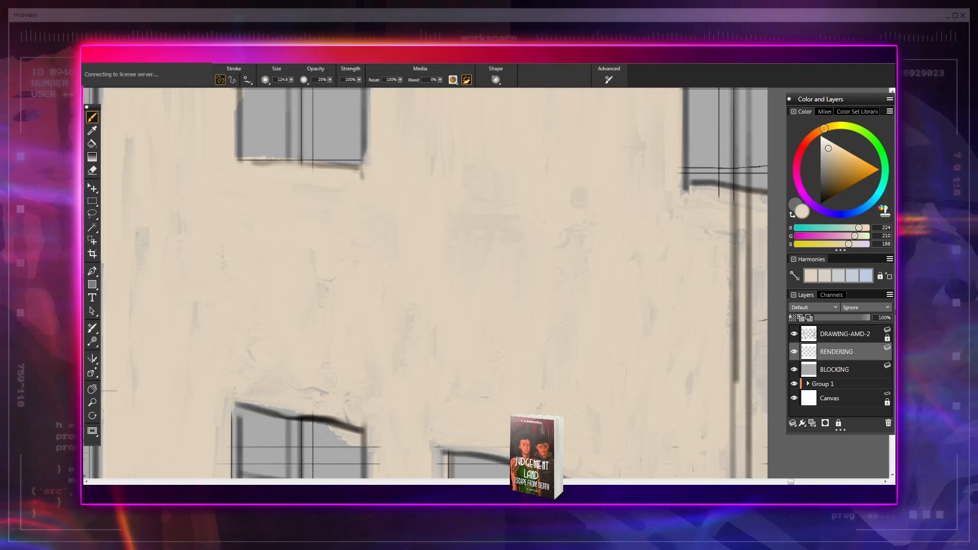
scroll(489, 284, down, 10)
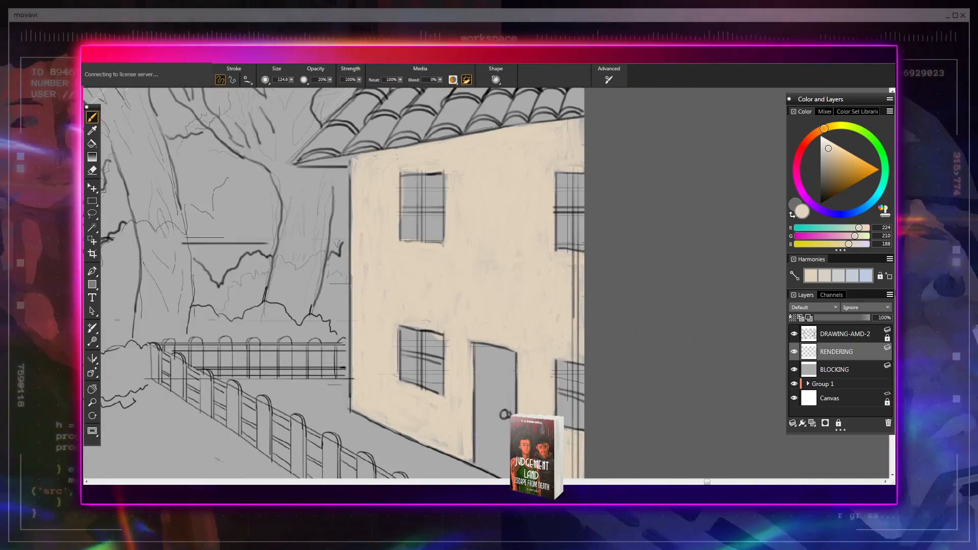
scroll(487, 284, down, 5)
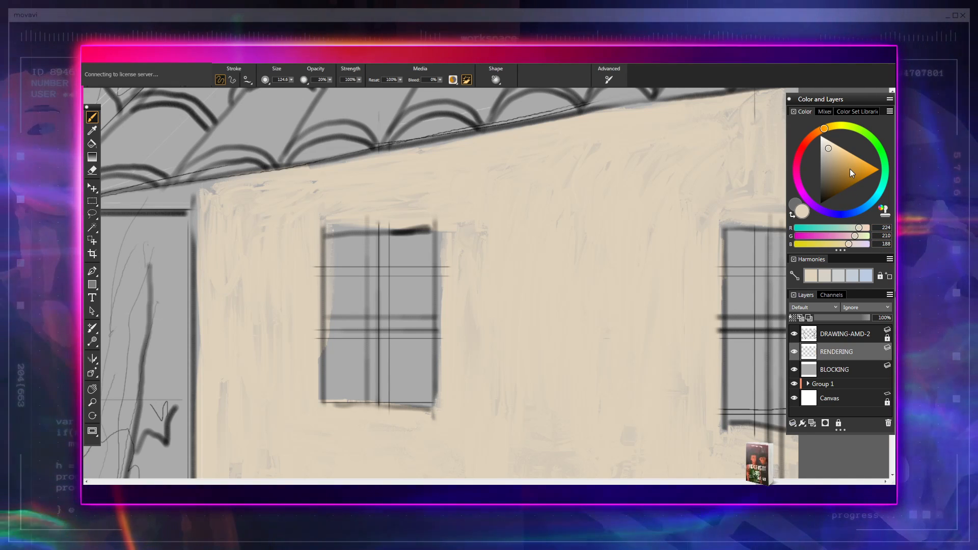
- Set the brush colour to a golden brown with R 190, G 141 and B 66
click(850, 170)
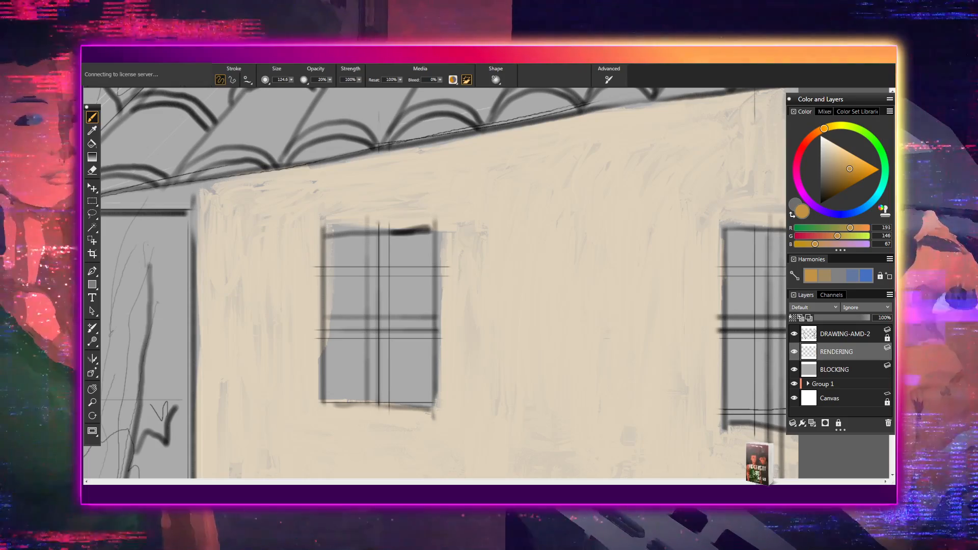
alt+click(574, 335)
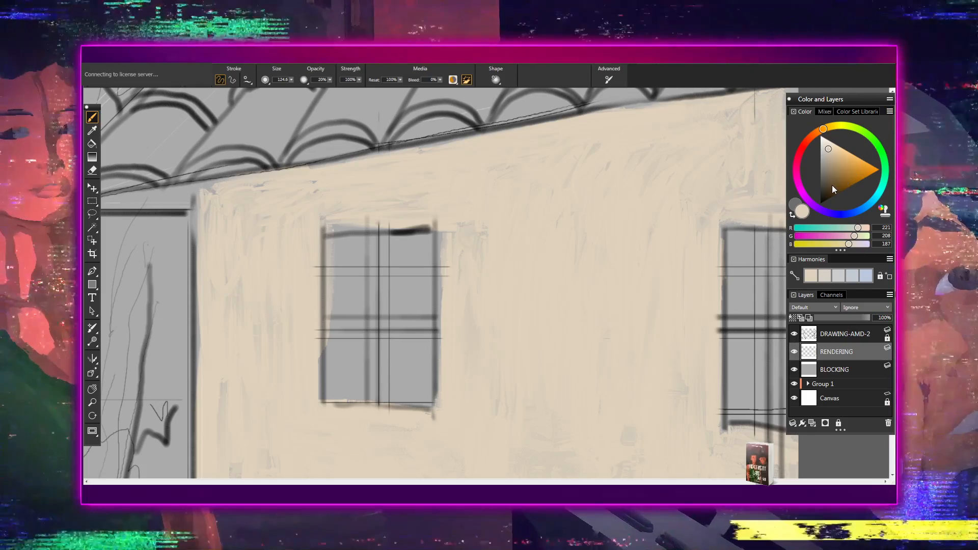
click(848, 169)
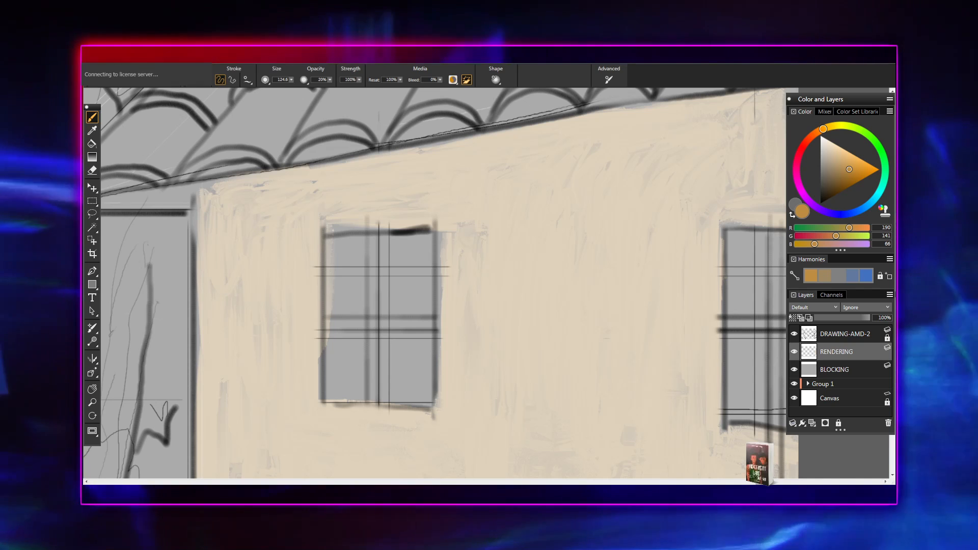
- Brush a small golden-brown patch onto the upper half of the door and compare it with the cream wall
scroll(560, 363, down, 4)
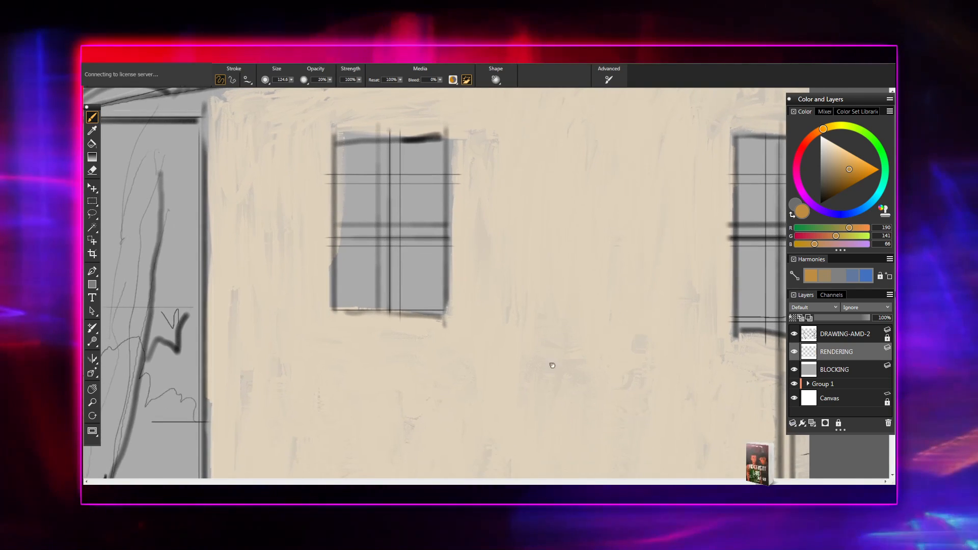
scroll(535, 441, down, 8)
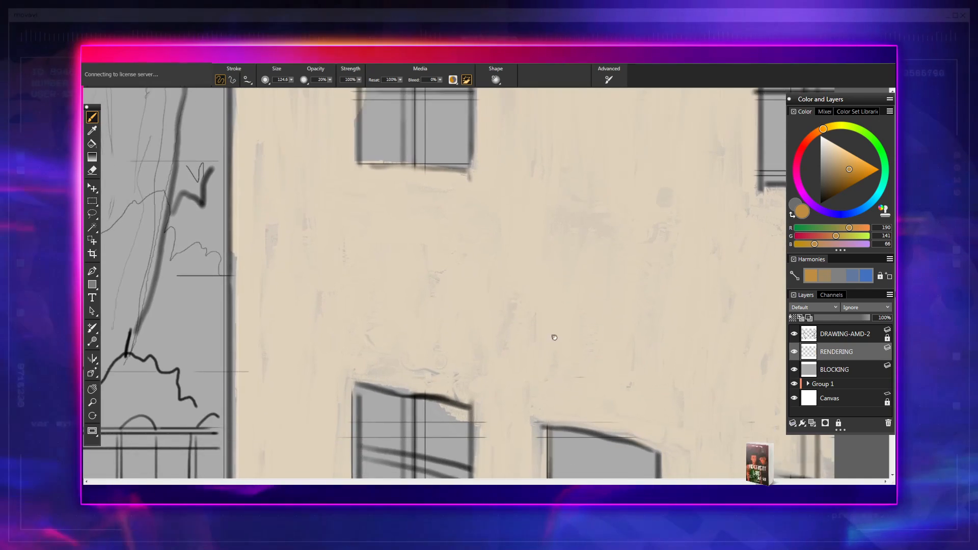
drag(552, 399, 441, 347)
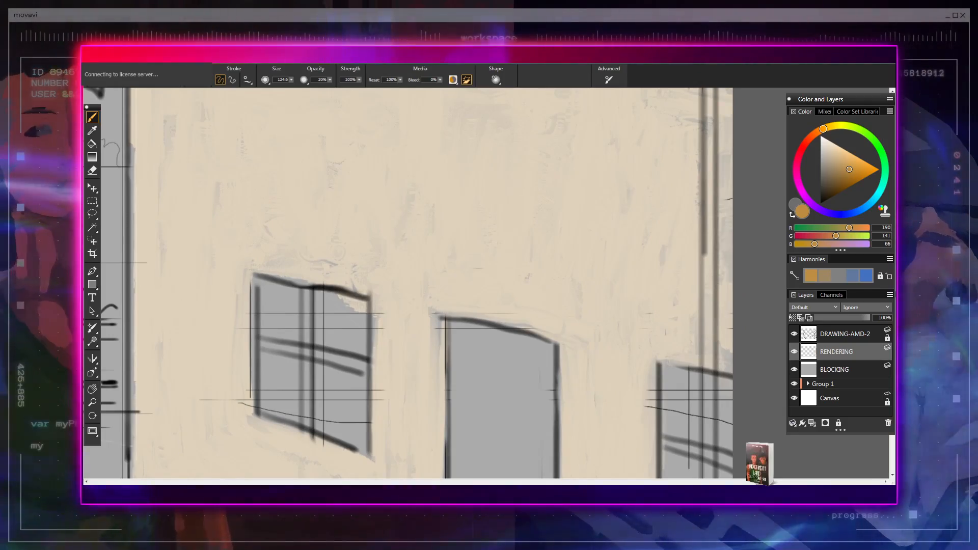
mouse_move(487, 391)
mouse_down()
mouse_move(502, 360)
mouse_move(506, 406)
mouse_move(517, 364)
mouse_move(522, 403)
mouse_up()
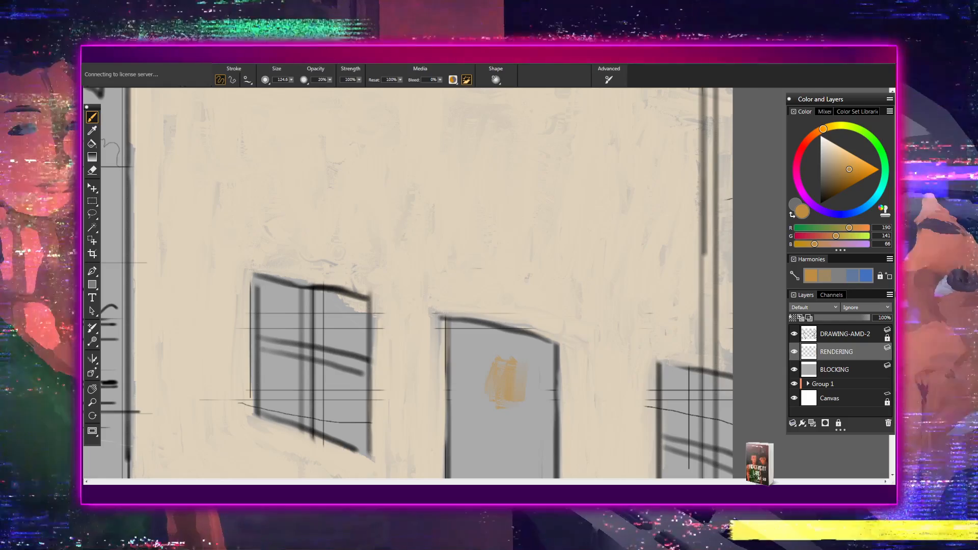
scroll(486, 283, down, 9)
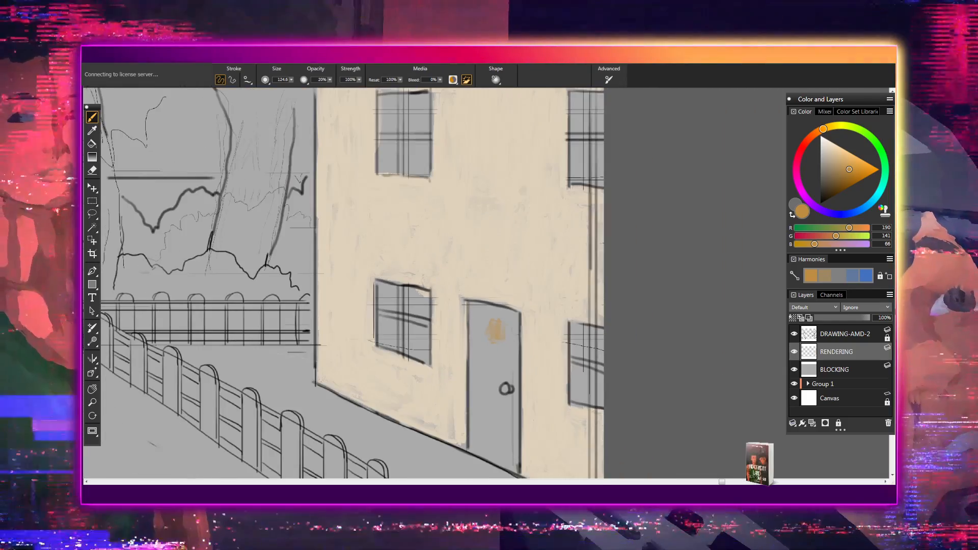
scroll(486, 283, down, 5)
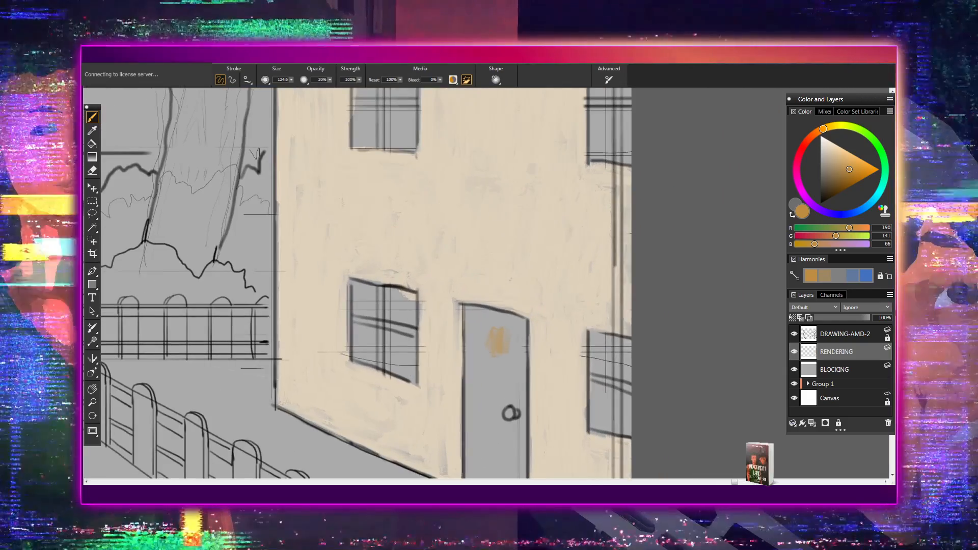
scroll(316, 280, down, 2)
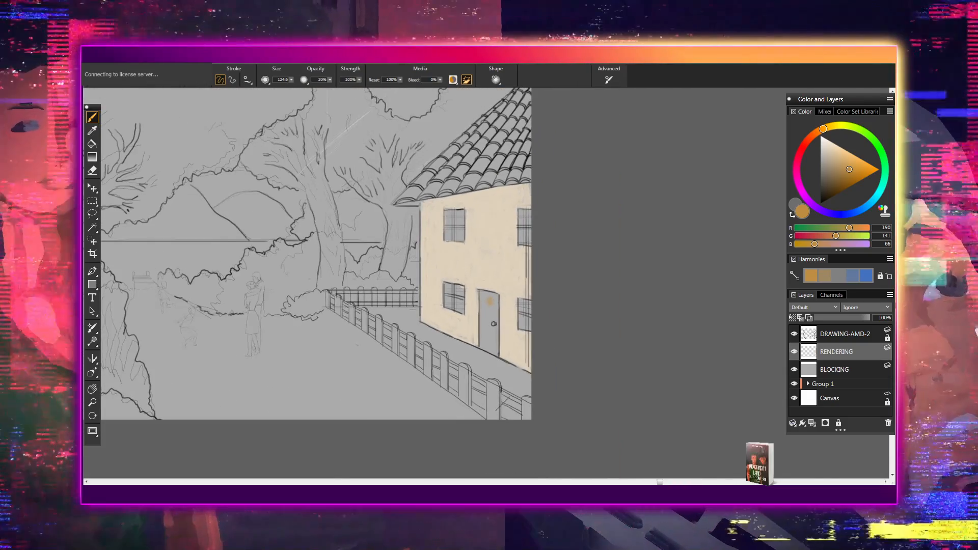
scroll(316, 284, up, 4)
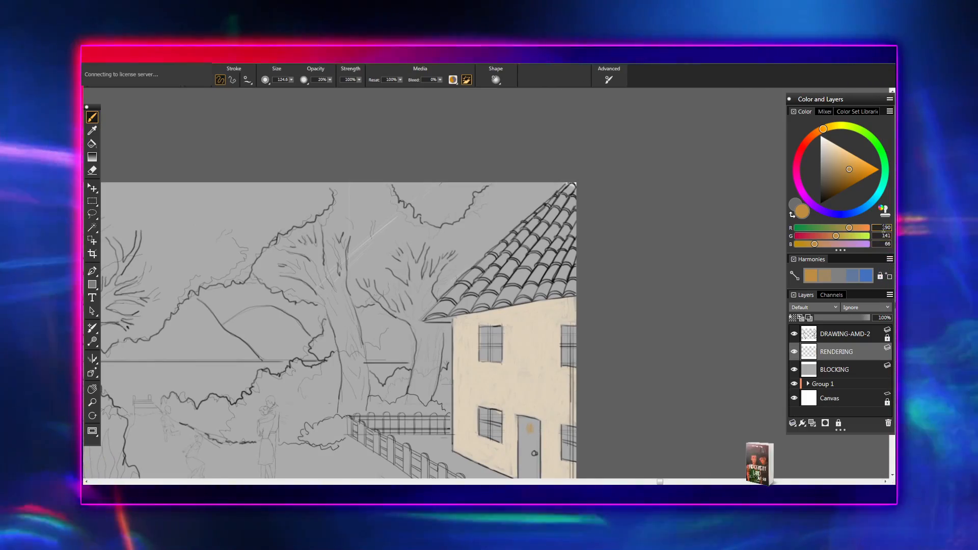
- Set the brush colour to a darker golden brown (R 173, G 123, B 45) and brush one vertical stroke down the middle of the door
click(851, 174)
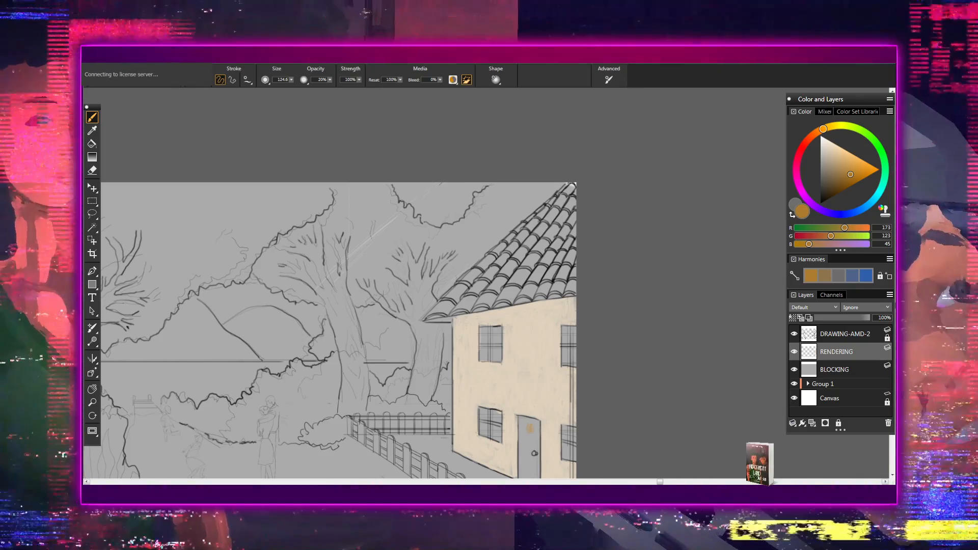
key(ctrl+plus)
key(ctrl+plus)
key(ctrl+plus)
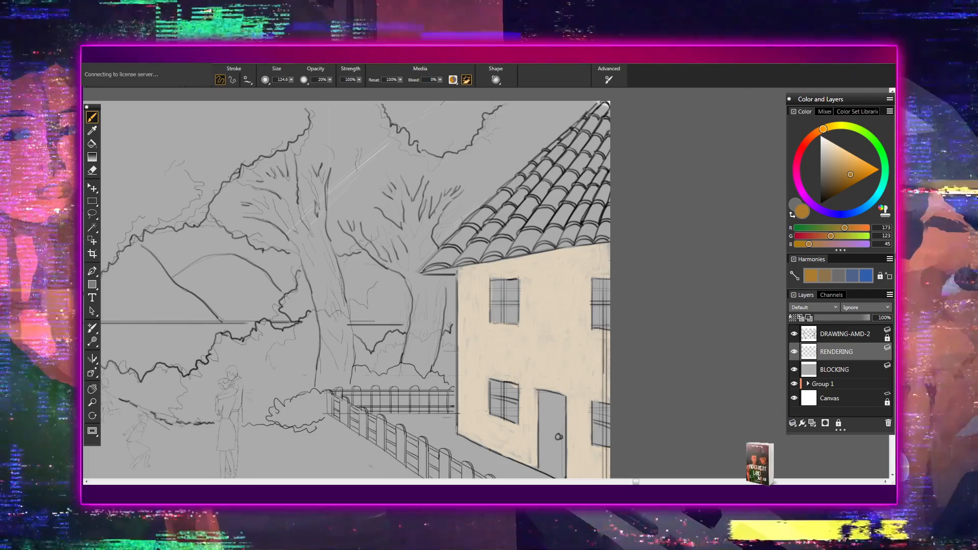
drag(550, 410, 551, 448)
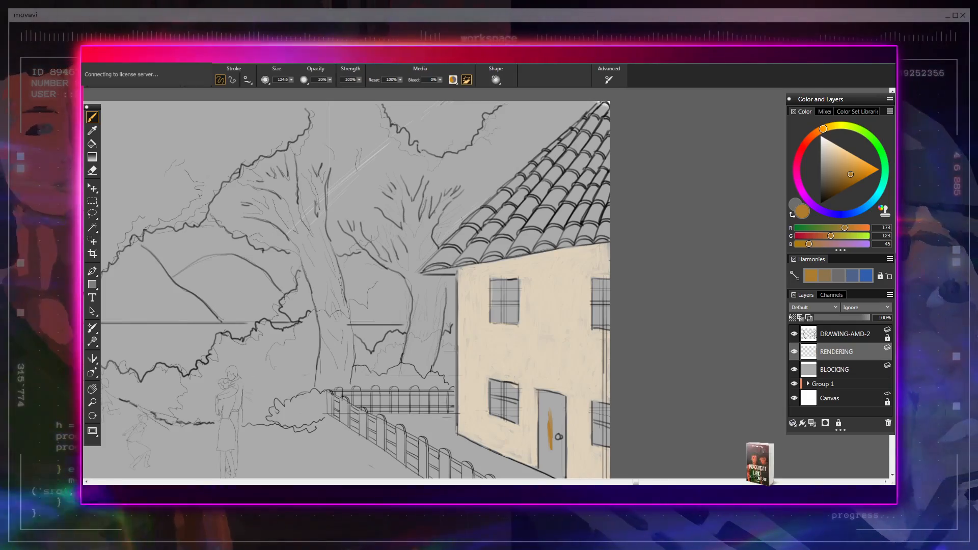
- Brush vertical golden-brown strokes over the middle and right side of the door's upper half, above the knob
drag(642, 414, 588, 360)
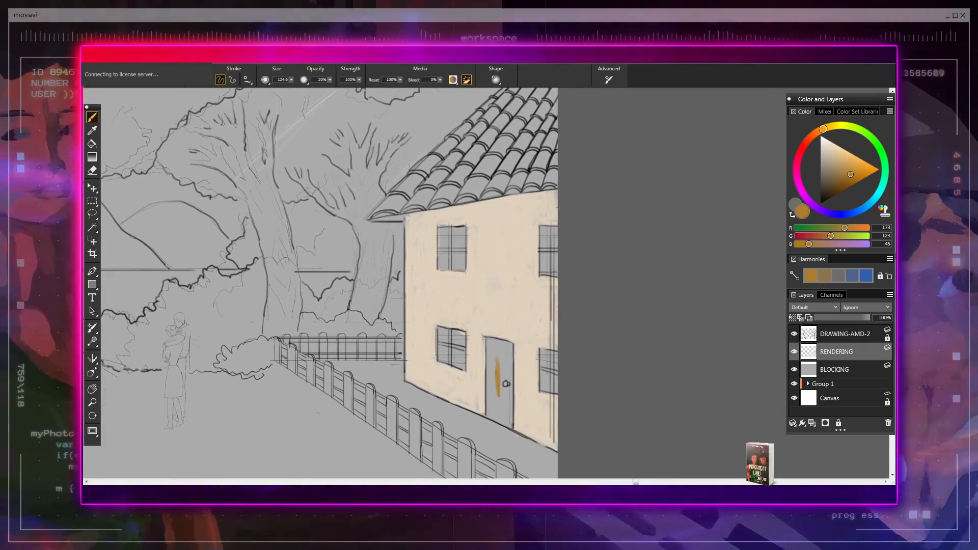
scroll(487, 285, up, 3)
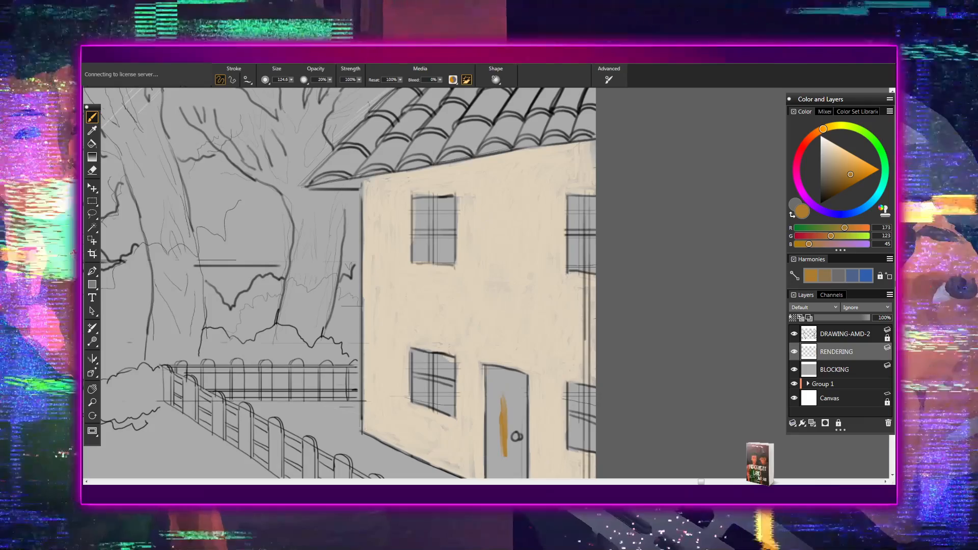
drag(552, 371, 548, 294)
scroll(548, 294, up, 6)
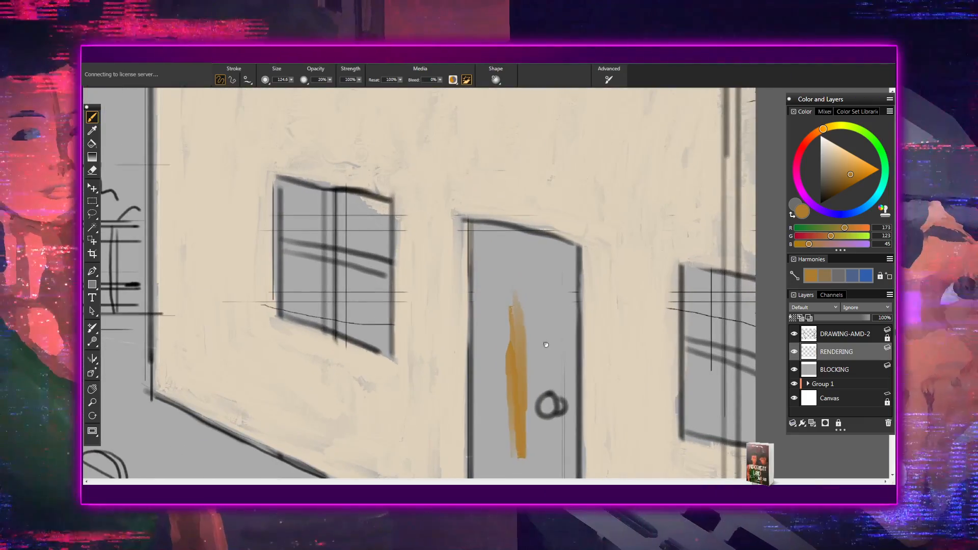
scroll(537, 340, up, 5)
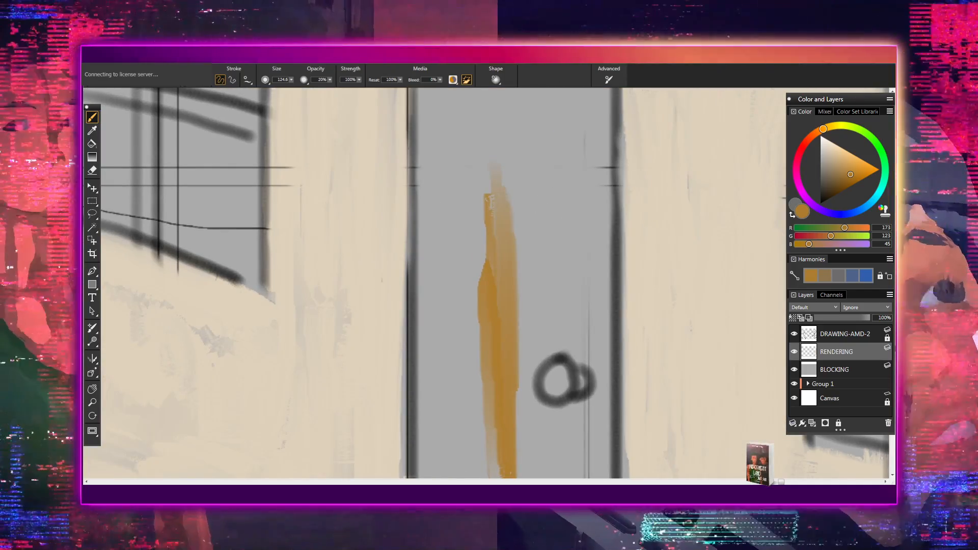
scroll(493, 290, down, 2)
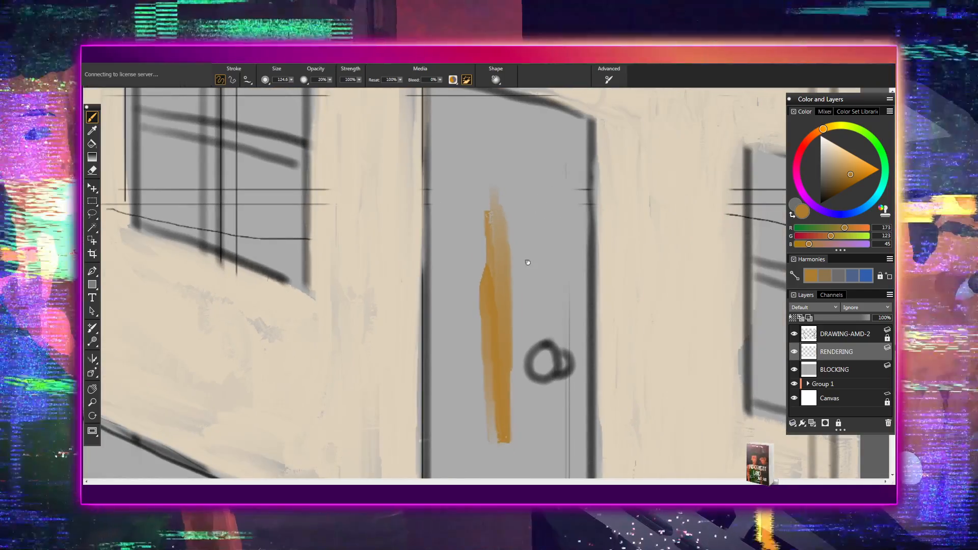
drag(527, 262, 477, 333)
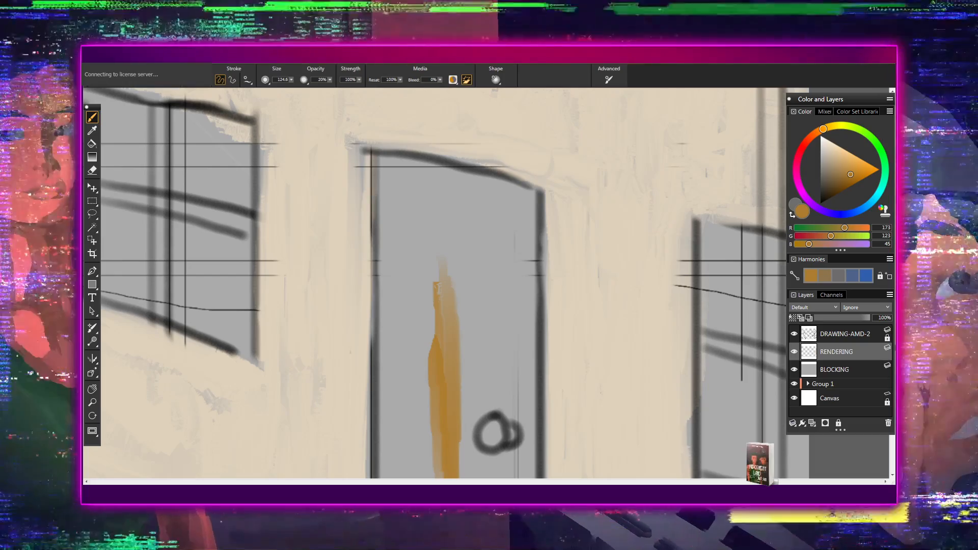
drag(431, 220, 431, 260)
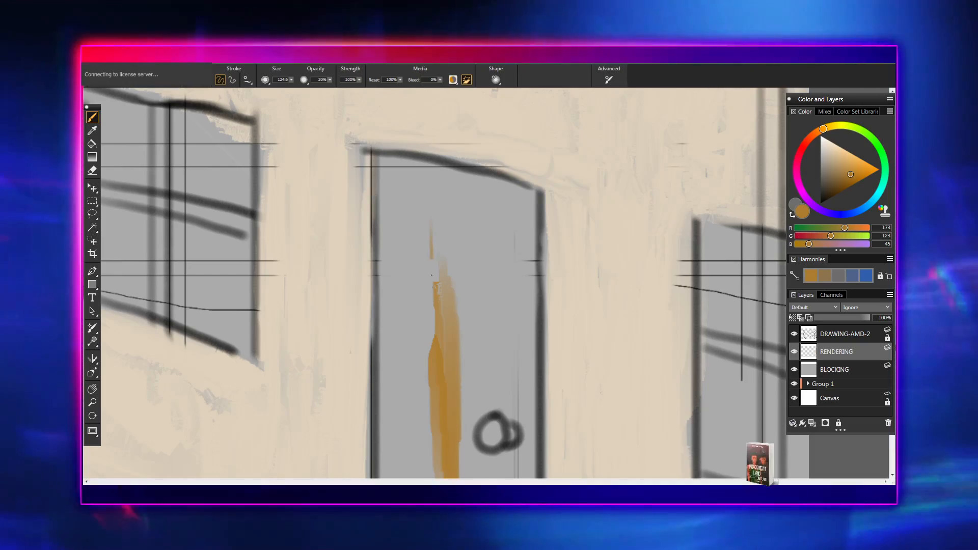
mouse_move(436, 310)
mouse_down()
mouse_move(449, 214)
mouse_move(469, 349)
mouse_move(487, 239)
mouse_move(492, 326)
mouse_move(502, 224)
mouse_move(495, 319)
mouse_move(504, 326)
mouse_move(519, 219)
mouse_move(522, 336)
mouse_up()
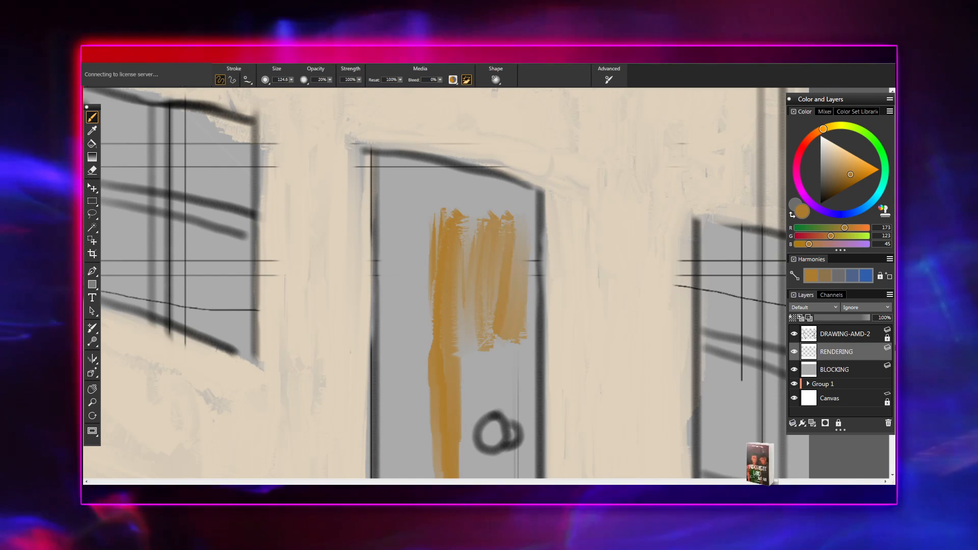
- Cover the door's upper left area and the strip under its top edge in golden brown, undoing the stroke that smears onto the wall
mouse_move(417, 255)
mouse_down()
mouse_move(415, 211)
mouse_move(423, 286)
mouse_move(395, 204)
mouse_move(399, 263)
mouse_up()
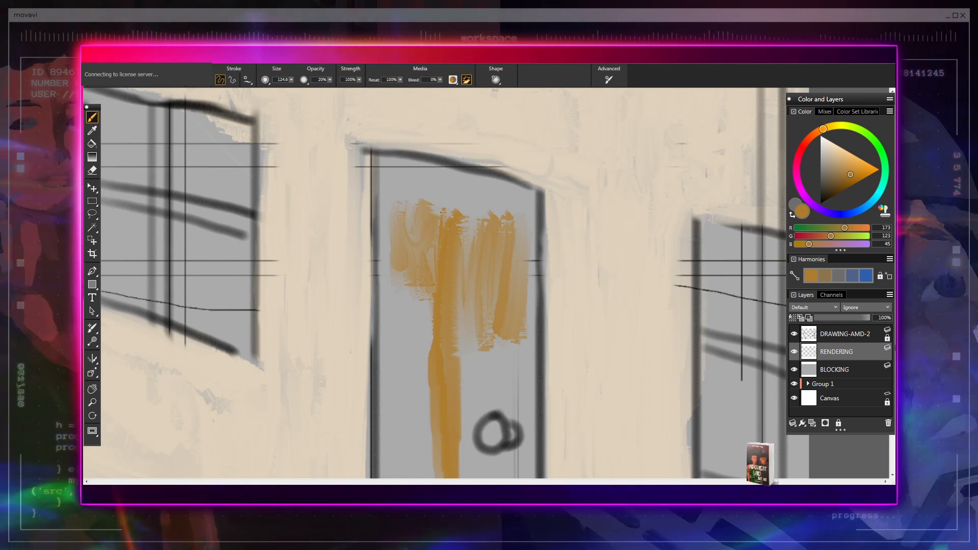
drag(470, 196, 434, 182)
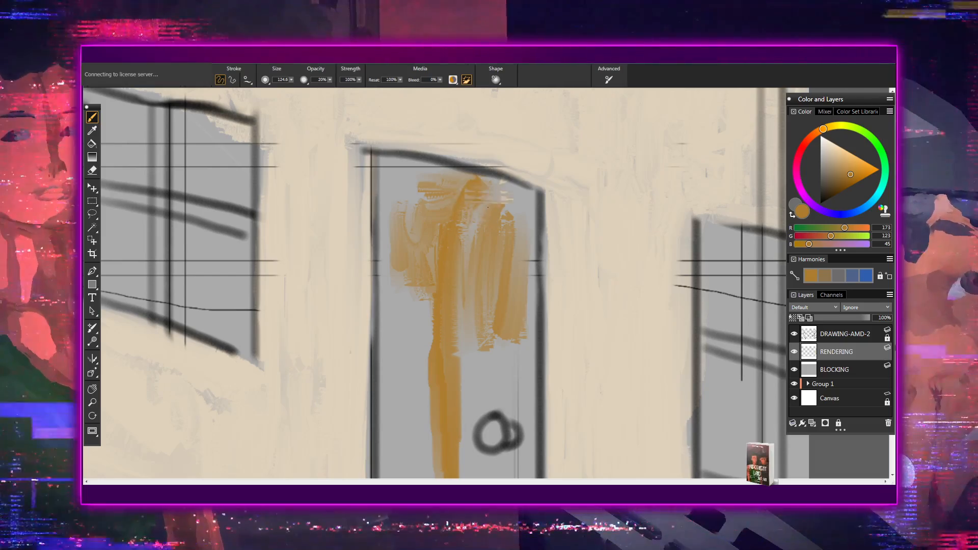
mouse_move(488, 208)
mouse_down()
mouse_move(520, 190)
mouse_move(530, 224)
mouse_move(510, 241)
mouse_up()
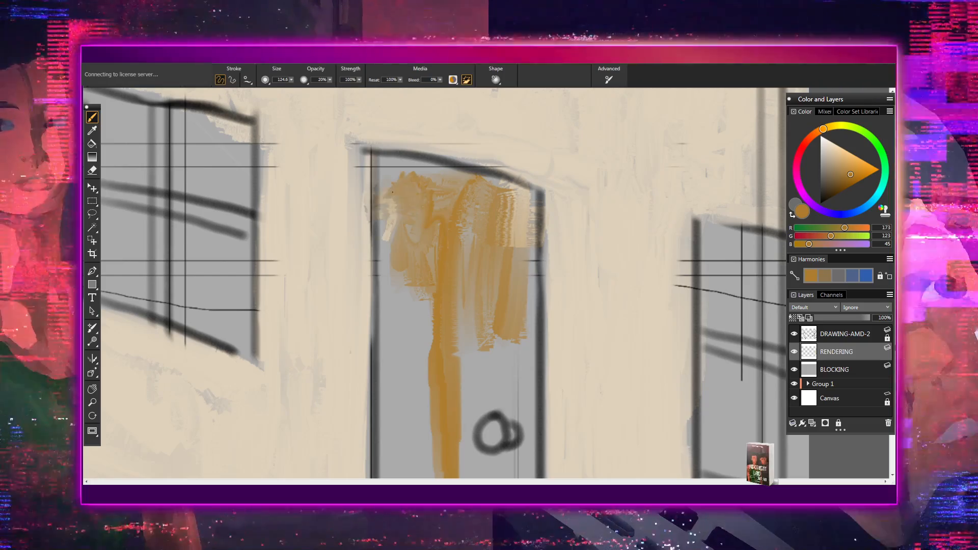
mouse_move(387, 179)
mouse_down()
mouse_move(393, 245)
mouse_move(316, 316)
mouse_up()
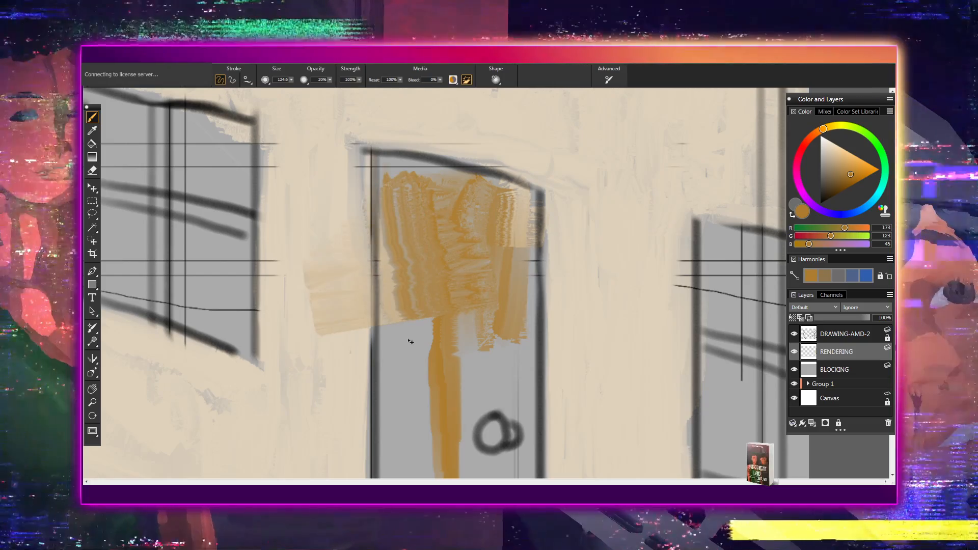
key(ctrl+z)
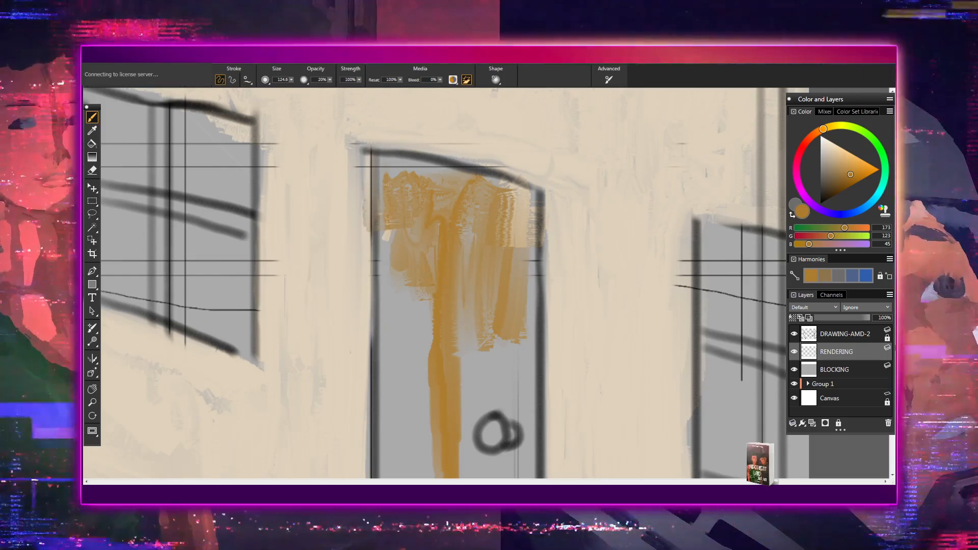
- Brush long vertical golden-brown strokes down the left half of the door, from the upper panel to below knob height
drag(408, 279, 413, 423)
drag(428, 289, 423, 445)
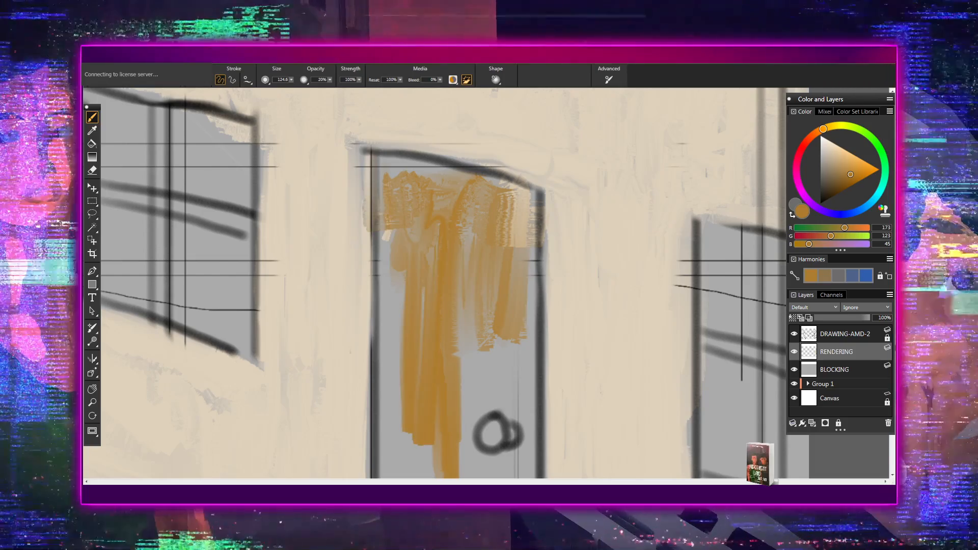
drag(452, 372, 432, 291)
mouse_move(375, 193)
mouse_down()
mouse_move(395, 428)
mouse_move(380, 328)
mouse_up()
drag(387, 271, 385, 422)
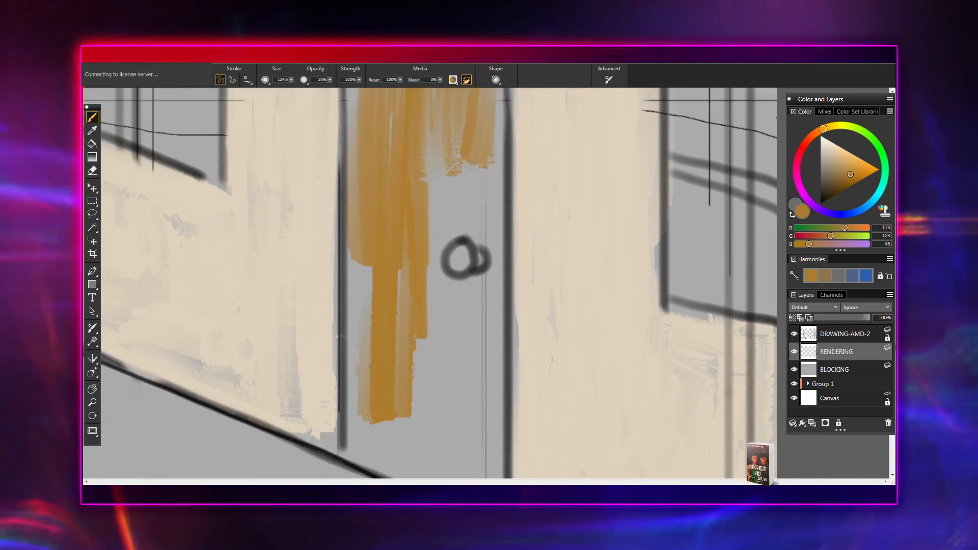
- Add golden-brown strokes to the lower middle of the door and undo the sideways stroke that smears across the door frame
drag(417, 337, 417, 426)
drag(433, 319, 437, 431)
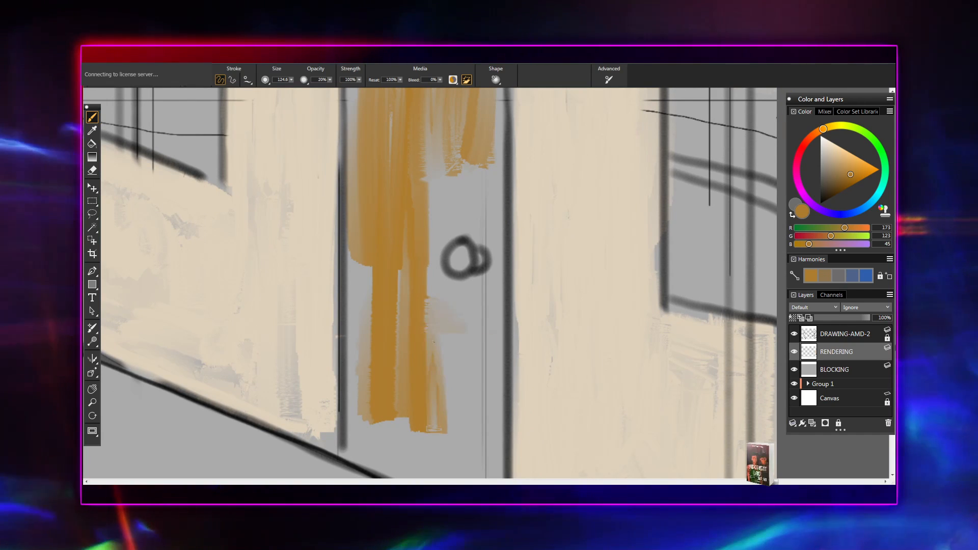
drag(367, 438, 489, 377)
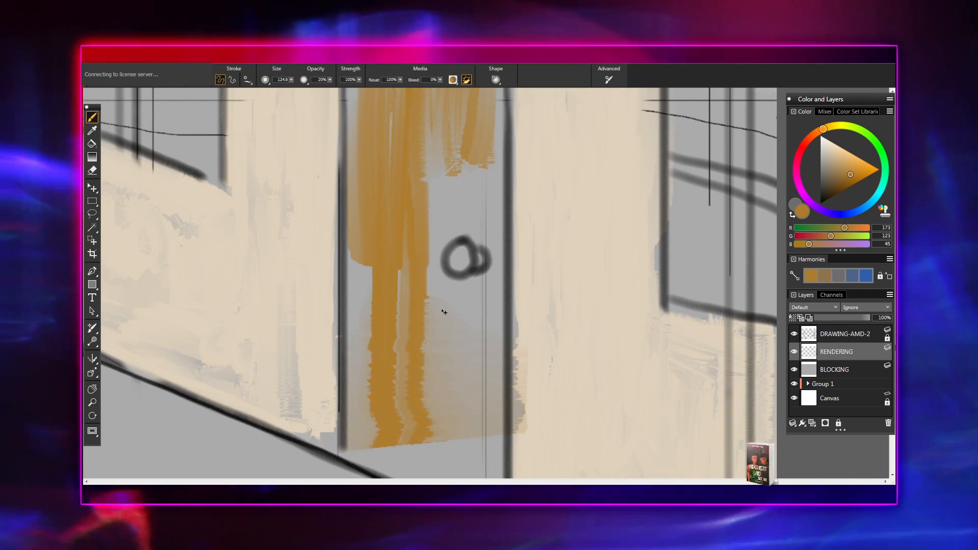
key(ctrl+z)
- Brush vertical golden-brown strokes below the knob and along the door's right edge beside and above the knob
mouse_move(436, 299)
mouse_down()
mouse_move(440, 425)
mouse_move(452, 393)
mouse_move(457, 424)
mouse_move(456, 295)
mouse_up()
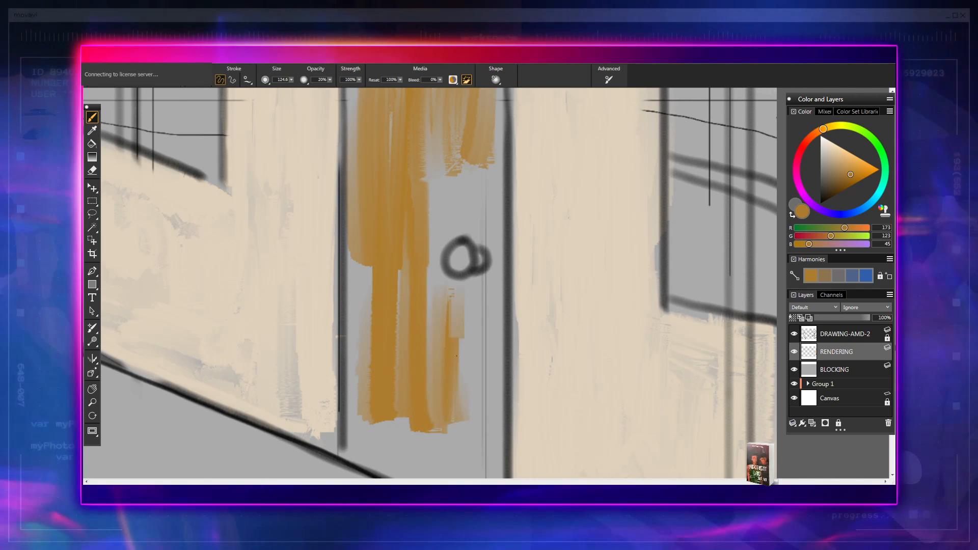
mouse_move(456, 355)
mouse_down()
mouse_move(464, 289)
mouse_move(469, 421)
mouse_move(484, 316)
mouse_up()
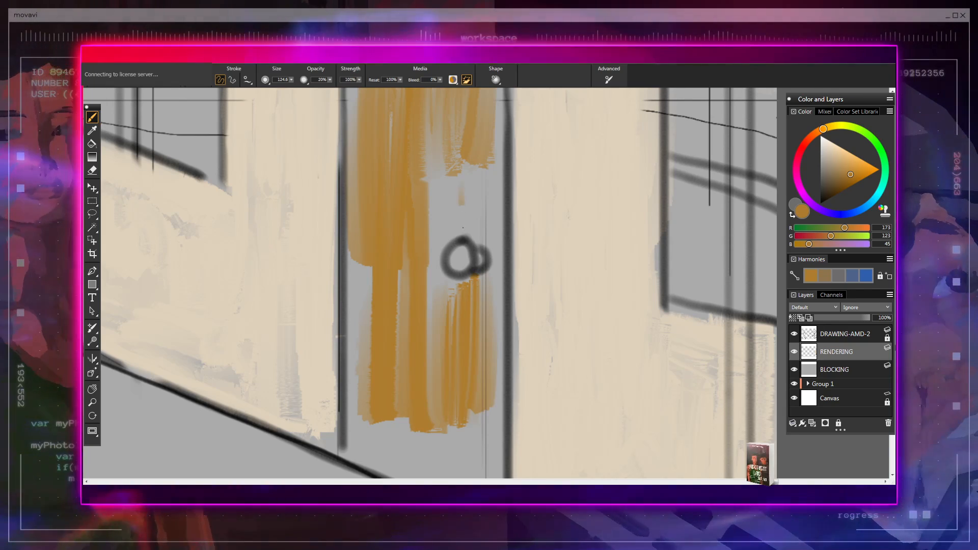
drag(469, 176, 465, 277)
mouse_move(469, 171)
mouse_down()
mouse_move(481, 359)
mouse_move(492, 285)
mouse_move(488, 171)
mouse_up()
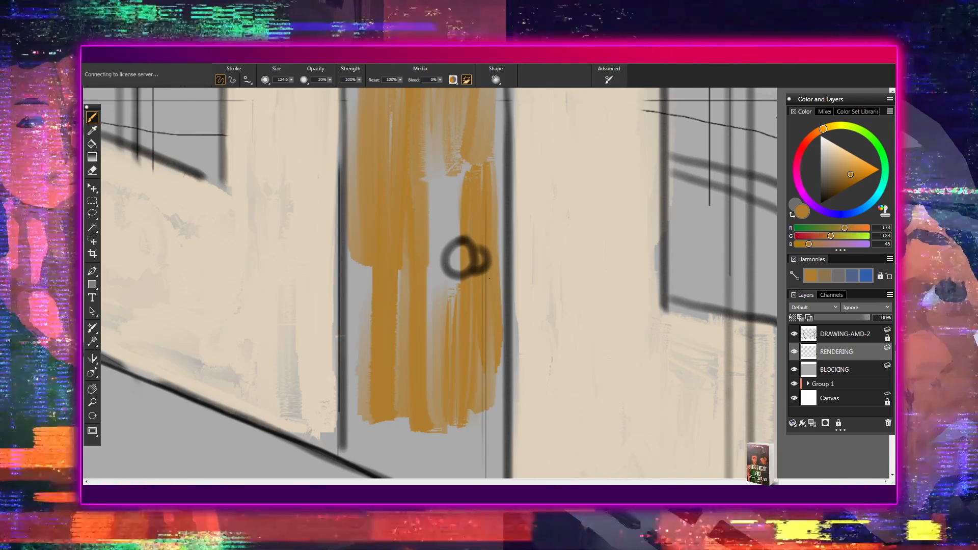
- Extend the golden brown down the door's lower right side towards the base line, and undo the latest strokes, including the one reaching the knob
drag(479, 377, 453, 273)
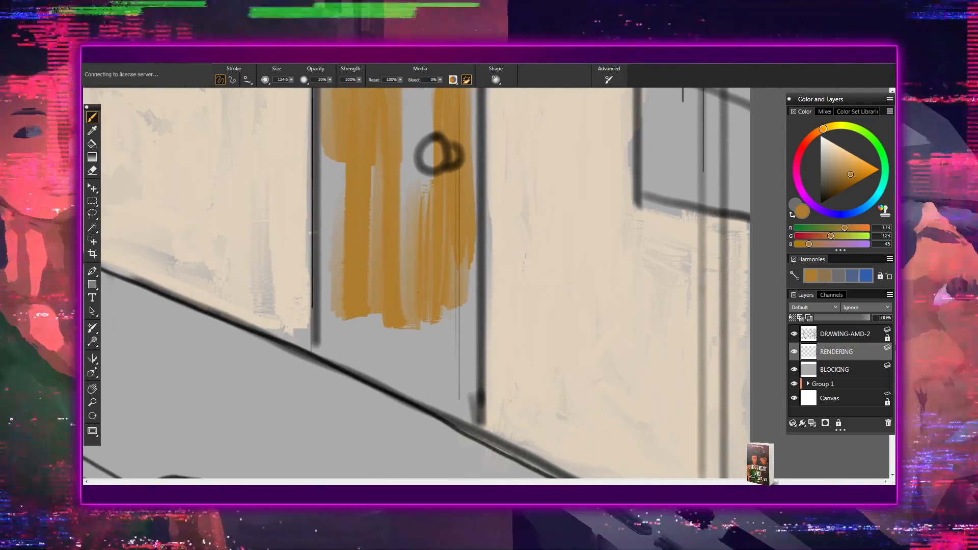
mouse_move(428, 308)
mouse_down()
mouse_move(434, 366)
mouse_move(448, 265)
mouse_move(461, 286)
mouse_move(456, 356)
mouse_up()
drag(453, 270, 453, 380)
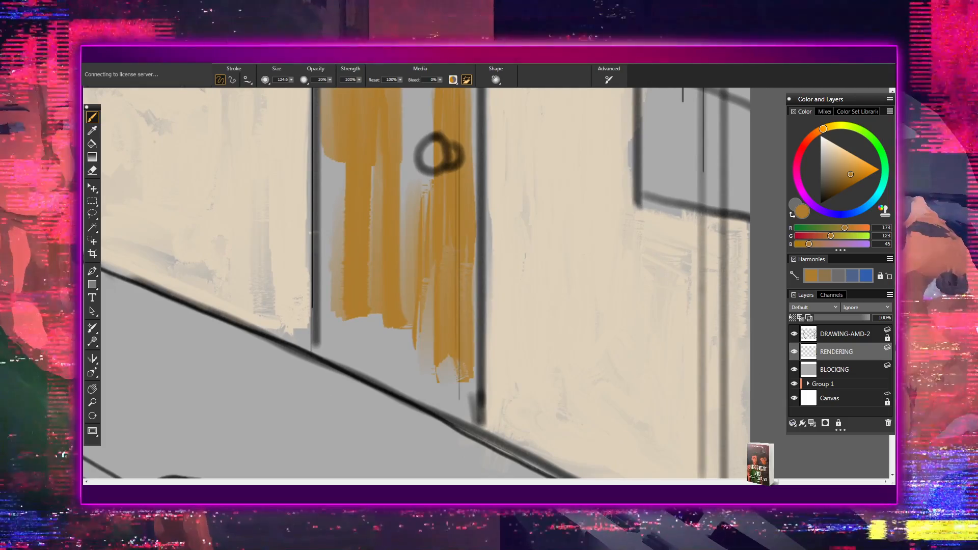
drag(431, 262, 426, 364)
mouse_move(403, 328)
mouse_down()
mouse_move(400, 256)
mouse_move(398, 313)
mouse_move(406, 244)
mouse_move(409, 347)
mouse_move(407, 276)
mouse_move(431, 252)
mouse_up()
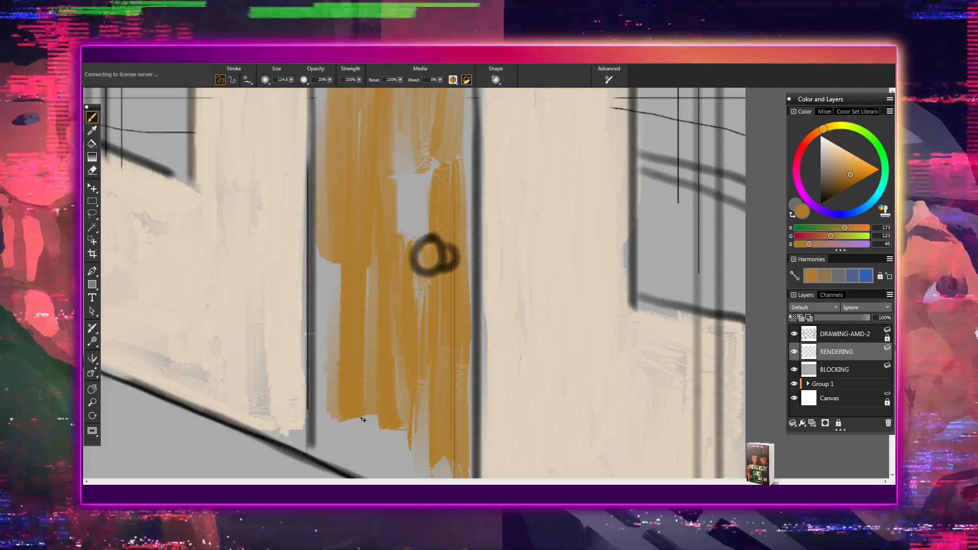
key(ctrl+z)
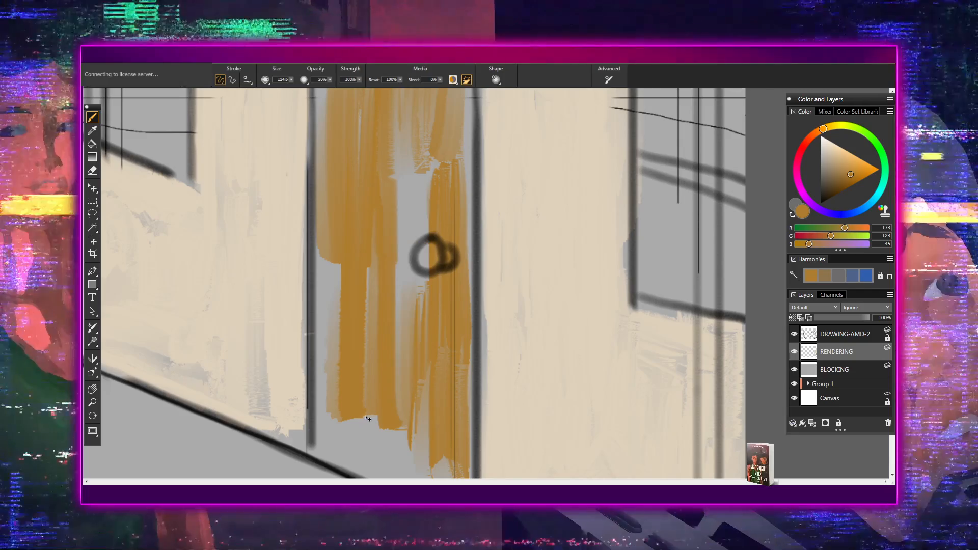
key(ctrl+z)
key(ctrl+z)
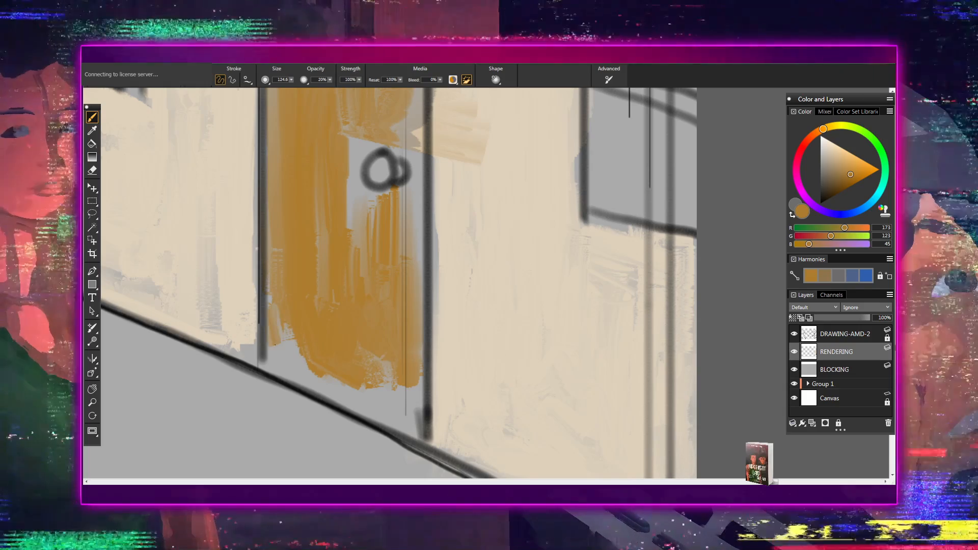
- Fill the area beneath the knob and along the door's lower right edge with golden brown, undoing the stroke that spills onto the wall
drag(368, 302, 357, 494)
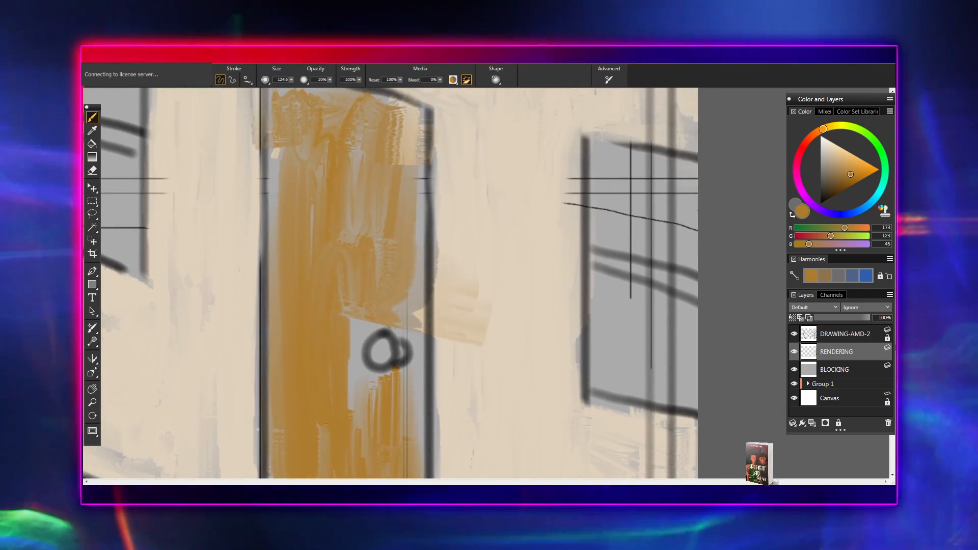
drag(334, 392, 323, 304)
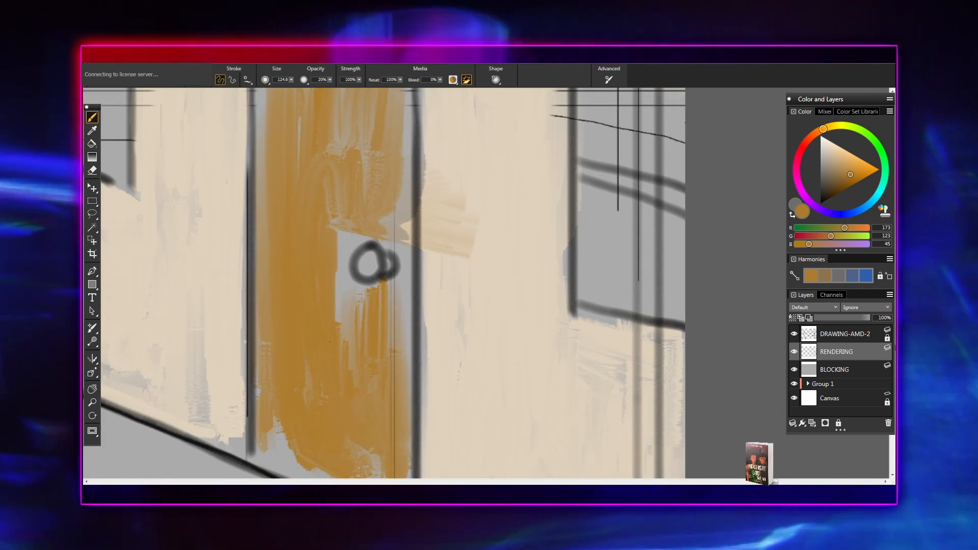
mouse_move(344, 323)
mouse_down()
mouse_move(341, 280)
mouse_move(354, 318)
mouse_move(374, 304)
mouse_up()
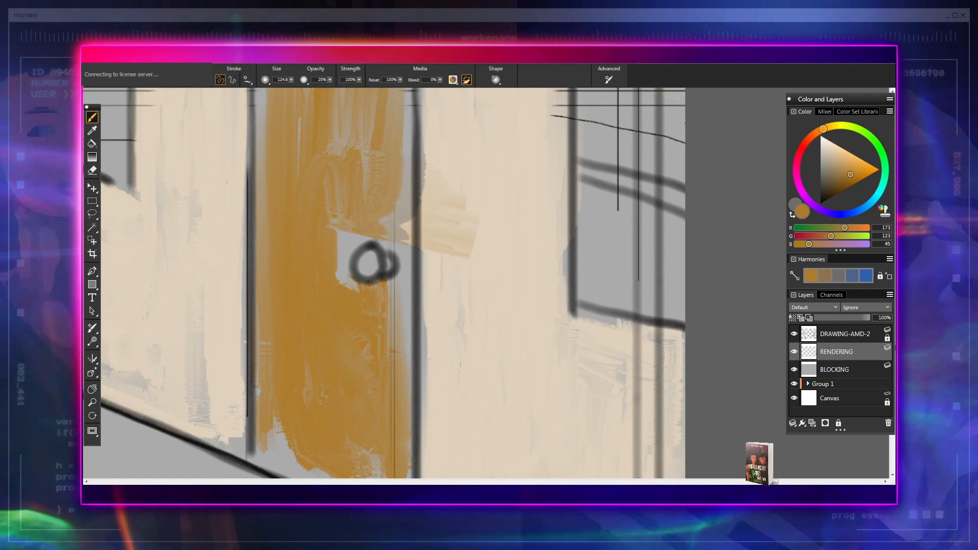
drag(361, 394, 330, 338)
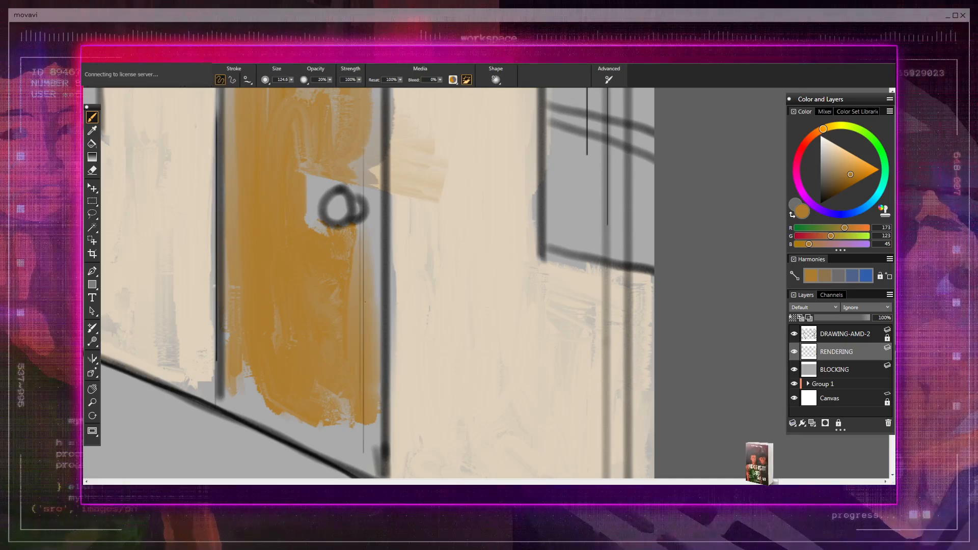
drag(374, 244, 373, 334)
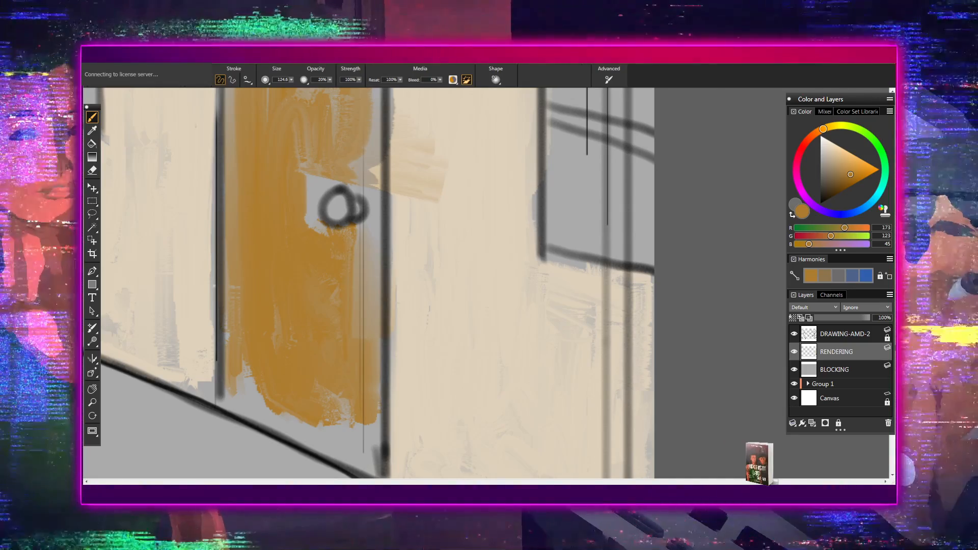
drag(365, 276, 359, 352)
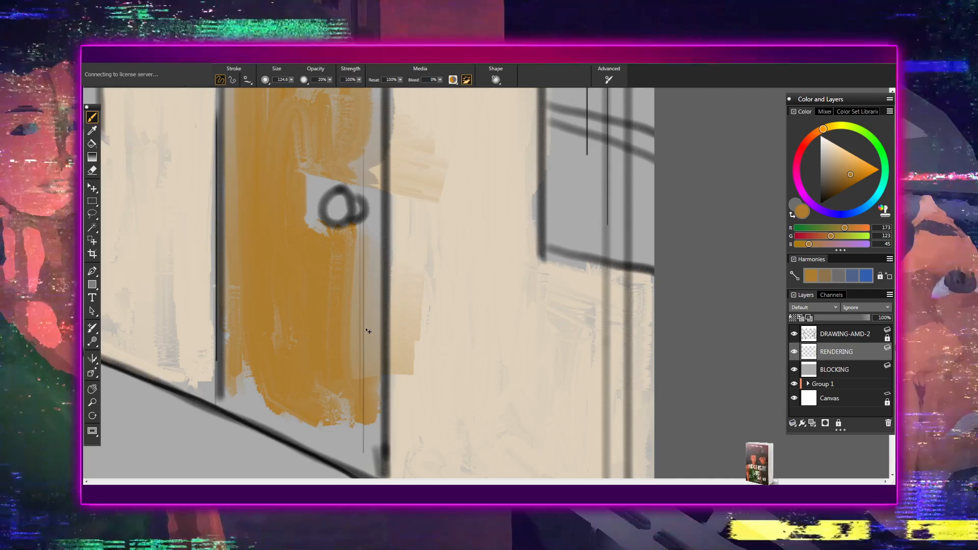
key(ctrl+z)
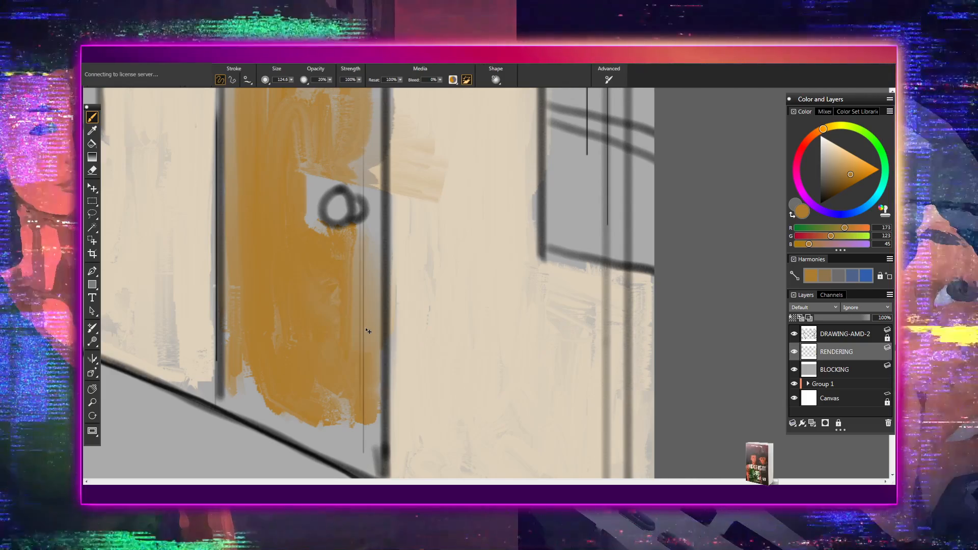
- Undo the latest golden-brown strokes around the knob, including the smear across the door frame onto the cream wall
drag(345, 246, 298, 504)
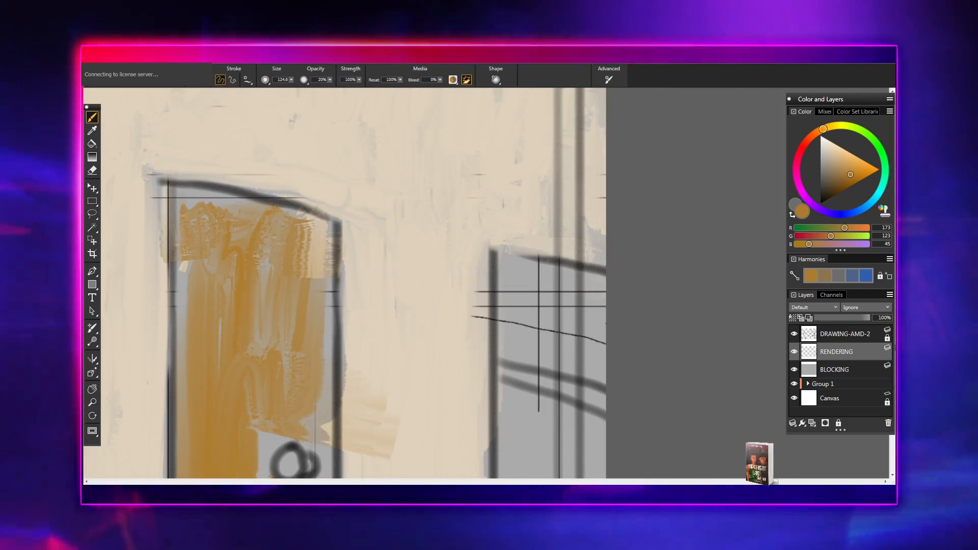
drag(369, 352, 380, 264)
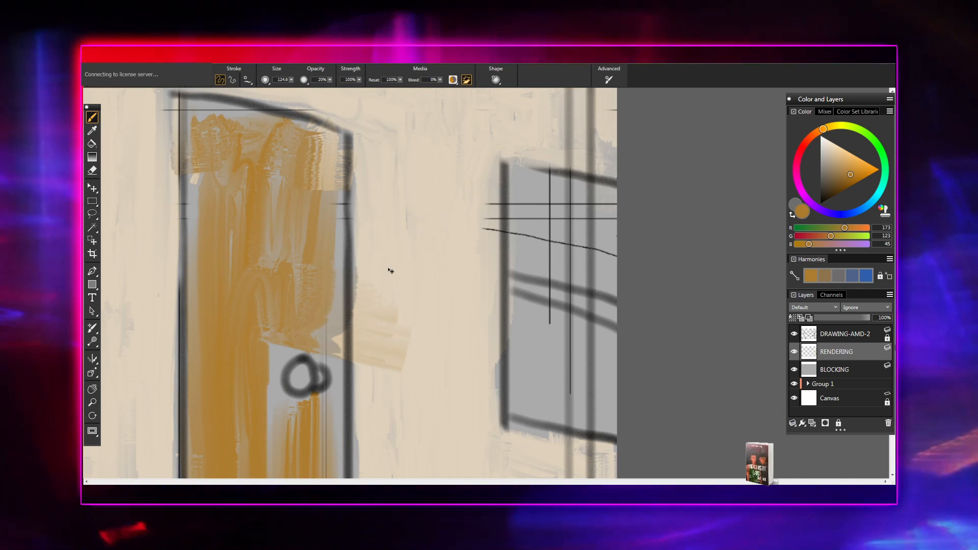
key(ctrl+z)
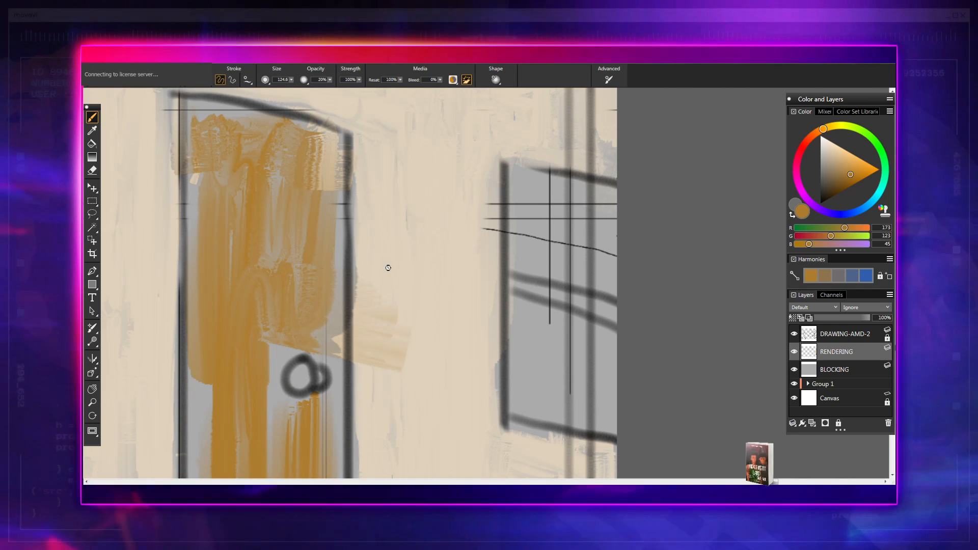
key(ctrl+z)
key(ctrl+z)
key(ctrl+z)
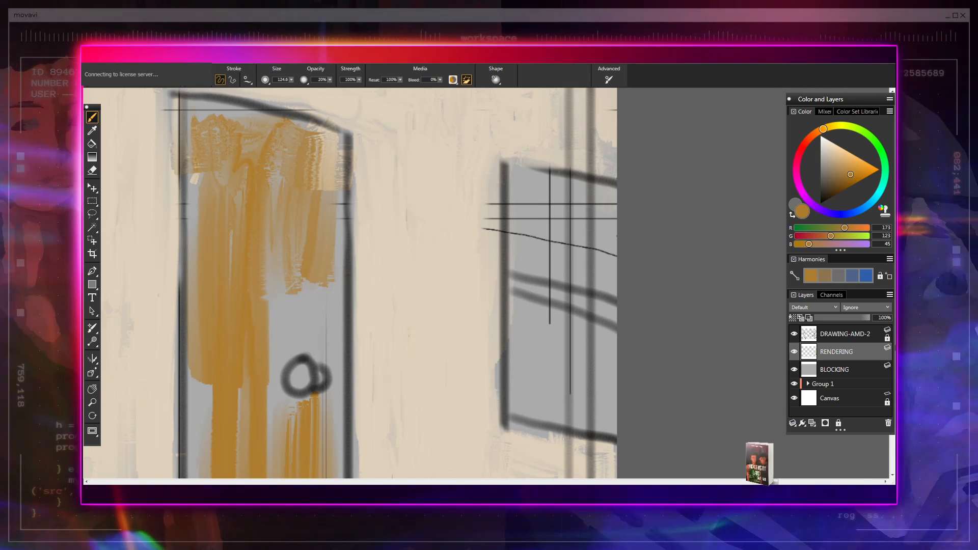
- Brush vertical golden-brown strokes above the knob and down the door's lower right side towards the base line
scroll(357, 283, down, 3)
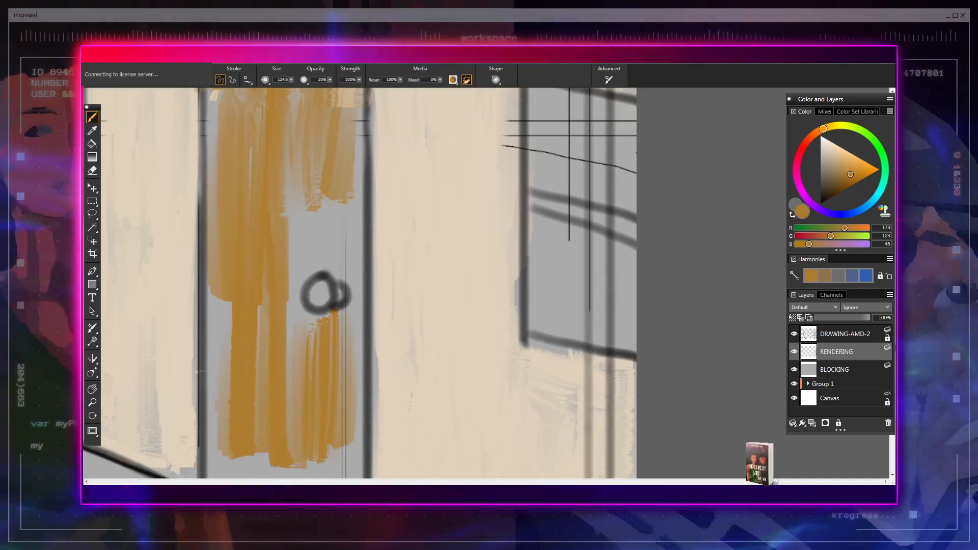
mouse_move(289, 219)
mouse_down()
mouse_move(296, 252)
mouse_move(305, 169)
mouse_move(297, 270)
mouse_move(308, 186)
mouse_move(309, 246)
mouse_move(320, 193)
mouse_move(317, 246)
mouse_move(328, 194)
mouse_move(319, 210)
mouse_move(309, 172)
mouse_move(294, 230)
mouse_move(294, 169)
mouse_move(289, 239)
mouse_up()
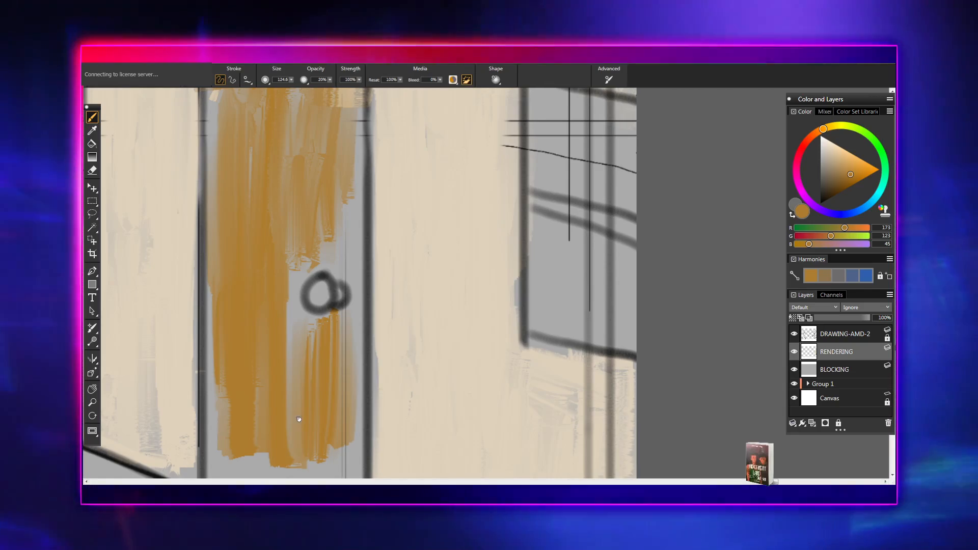
drag(299, 419, 345, 324)
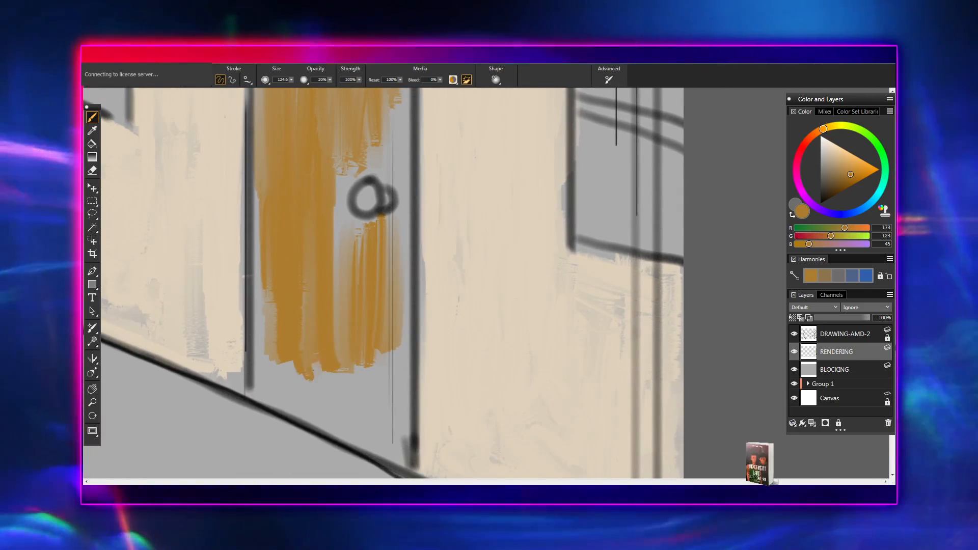
mouse_move(325, 359)
mouse_down()
mouse_move(322, 387)
mouse_move(341, 391)
mouse_up()
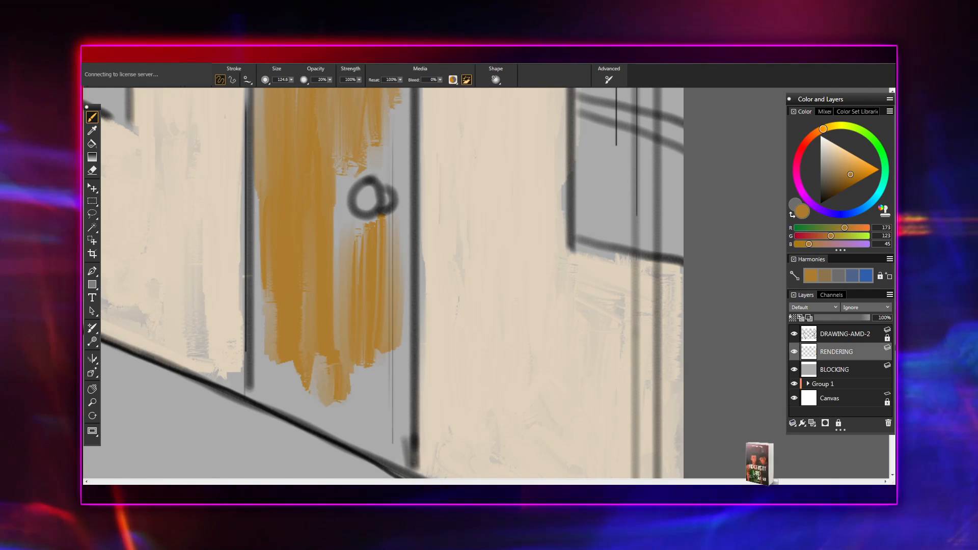
mouse_move(347, 355)
mouse_down()
mouse_move(358, 395)
mouse_move(355, 356)
mouse_move(360, 398)
mouse_move(368, 339)
mouse_move(374, 396)
mouse_move(368, 354)
mouse_move(375, 392)
mouse_up()
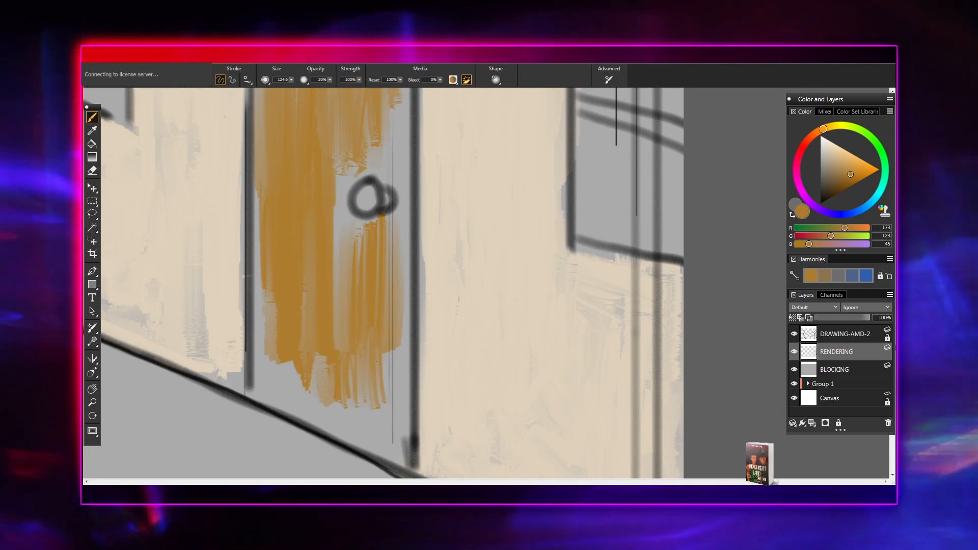
mouse_move(377, 352)
mouse_down()
mouse_move(380, 389)
mouse_move(379, 326)
mouse_move(384, 408)
mouse_up()
mouse_move(379, 327)
mouse_down()
mouse_move(384, 403)
mouse_move(383, 310)
mouse_move(394, 431)
mouse_up()
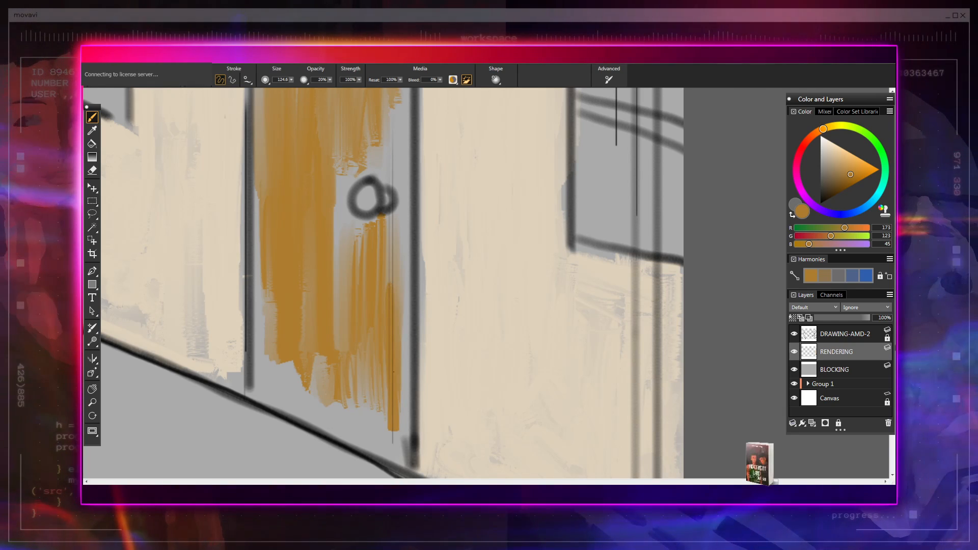
drag(401, 351, 403, 408)
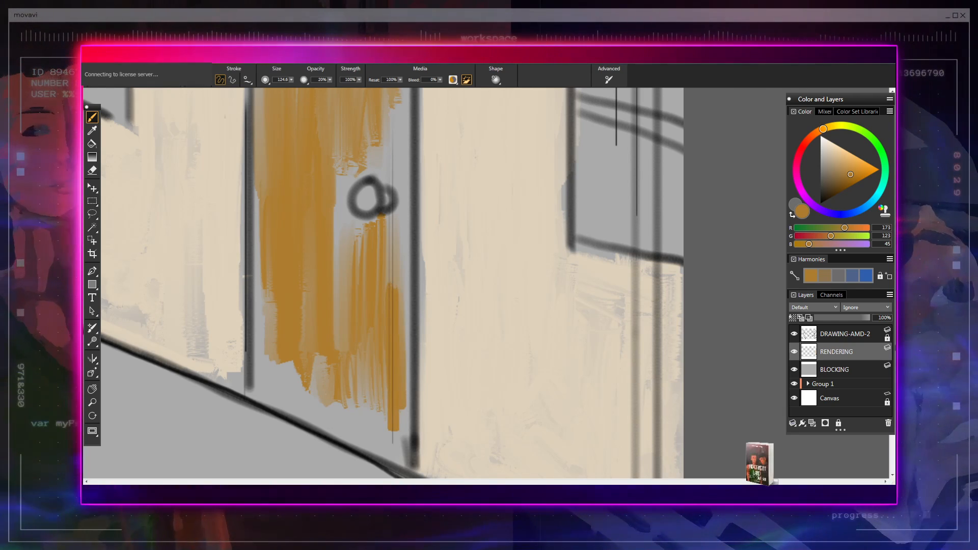
drag(403, 303, 405, 400)
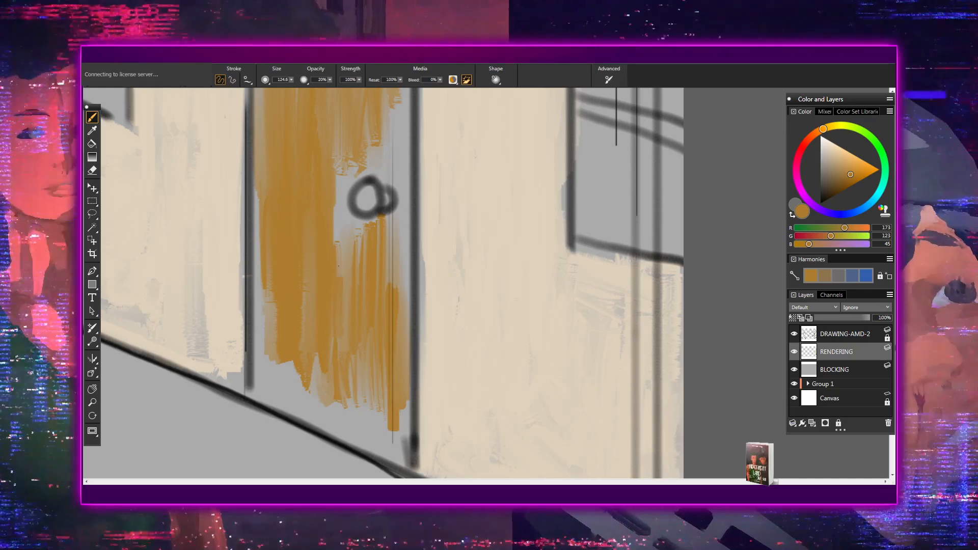
- Fill the patch beneath the knob and the door's lower left edge and corner with golden brown
mouse_move(346, 263)
mouse_down()
mouse_move(347, 320)
mouse_move(355, 263)
mouse_up()
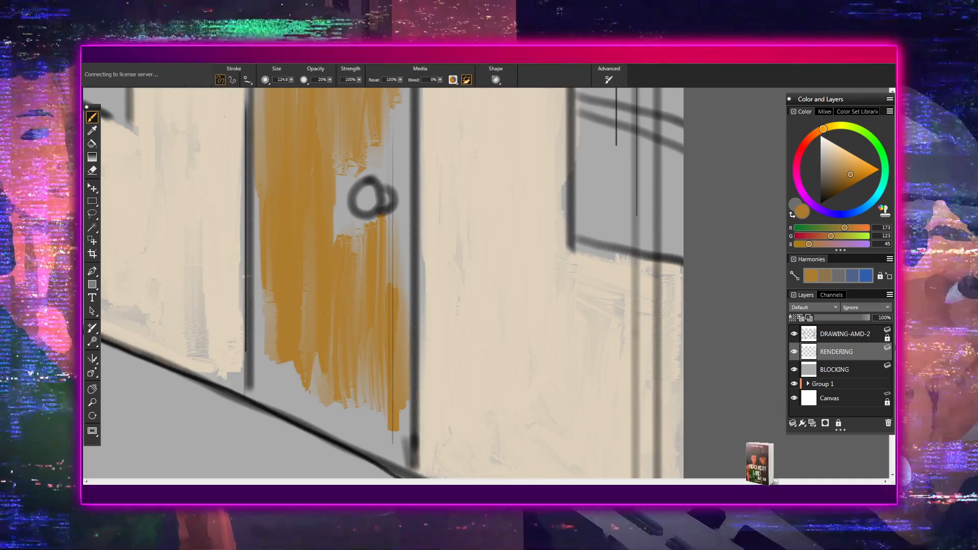
mouse_move(326, 376)
mouse_down()
mouse_move(351, 381)
mouse_move(352, 397)
mouse_move(315, 385)
mouse_up()
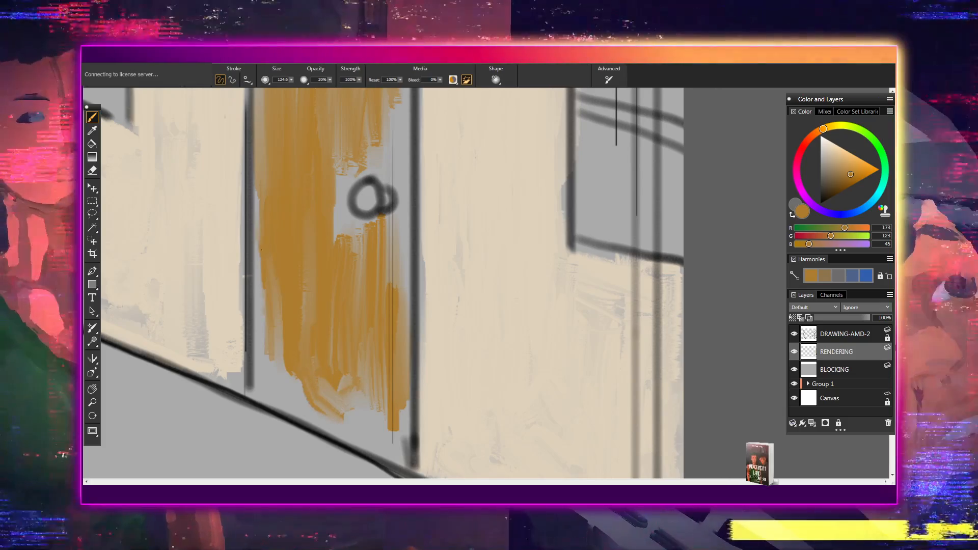
drag(258, 295, 265, 309)
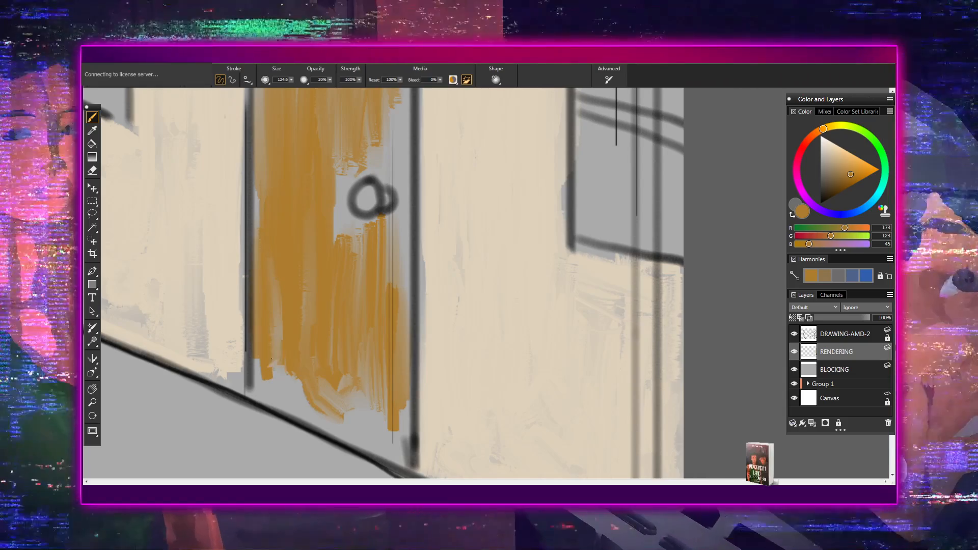
mouse_move(259, 391)
mouse_down()
mouse_move(295, 404)
mouse_move(277, 390)
mouse_move(280, 379)
mouse_move(292, 402)
mouse_up()
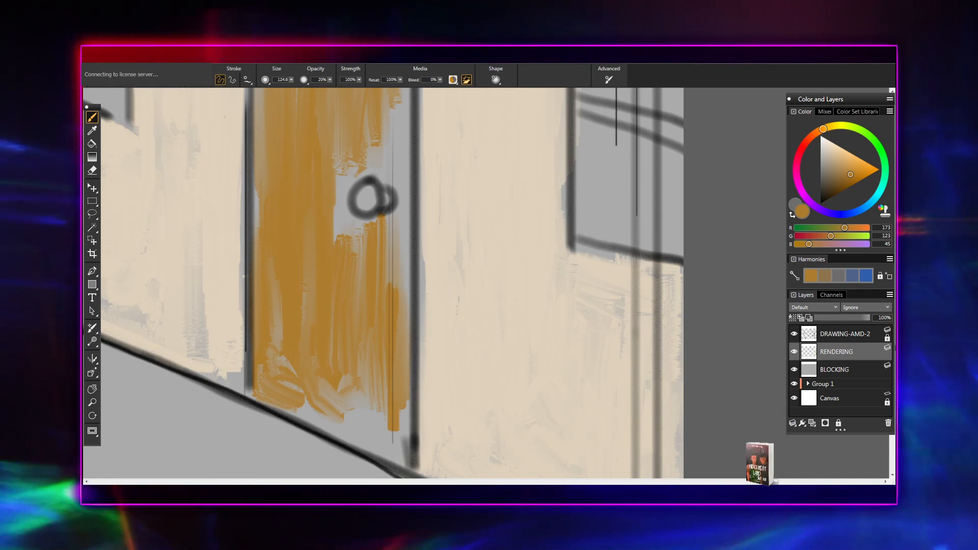
- Undo the sideways stroke smearing over the frame and fill the door's lower right corner down to the base line
mouse_move(295, 391)
mouse_down()
mouse_move(318, 417)
mouse_move(315, 398)
mouse_move(330, 416)
mouse_move(321, 403)
mouse_move(367, 388)
mouse_move(311, 412)
mouse_move(438, 392)
mouse_up()
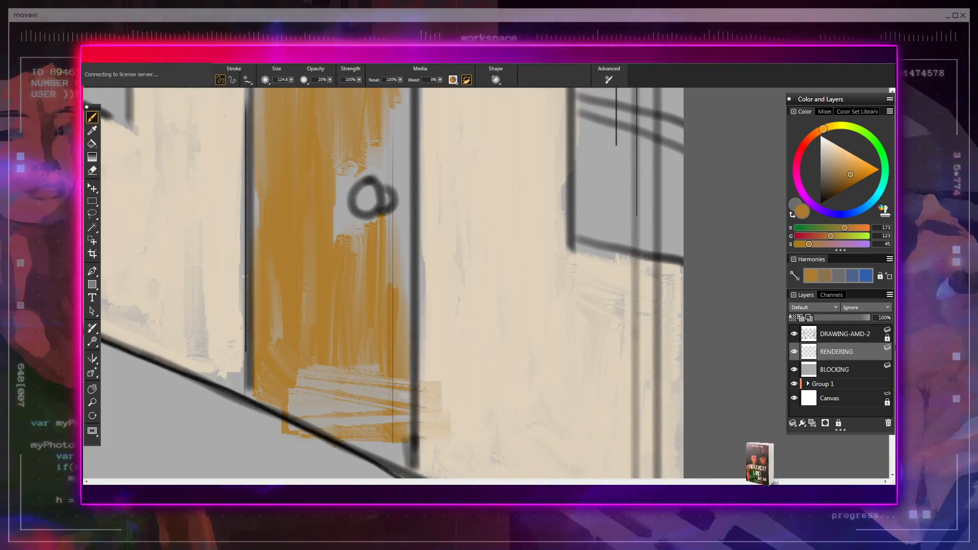
key(ctrl+z)
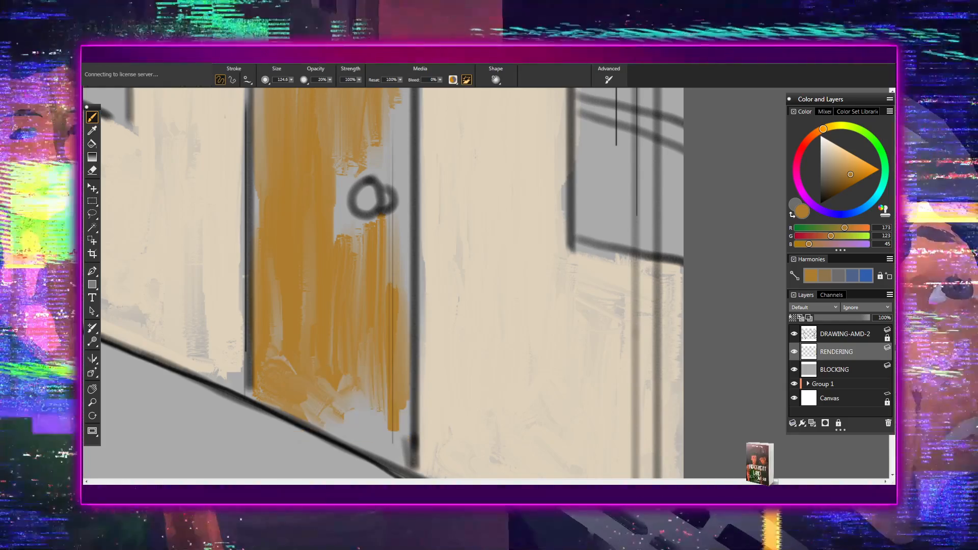
mouse_move(359, 388)
mouse_down()
mouse_move(359, 421)
mouse_move(376, 368)
mouse_move(352, 431)
mouse_move(399, 411)
mouse_up()
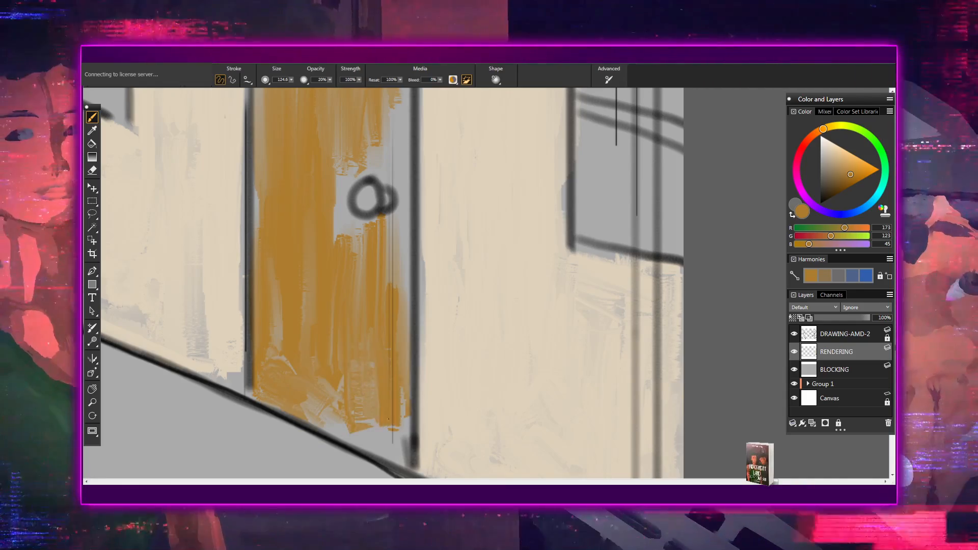
mouse_move(395, 393)
mouse_down()
mouse_move(392, 431)
mouse_move(331, 421)
mouse_up()
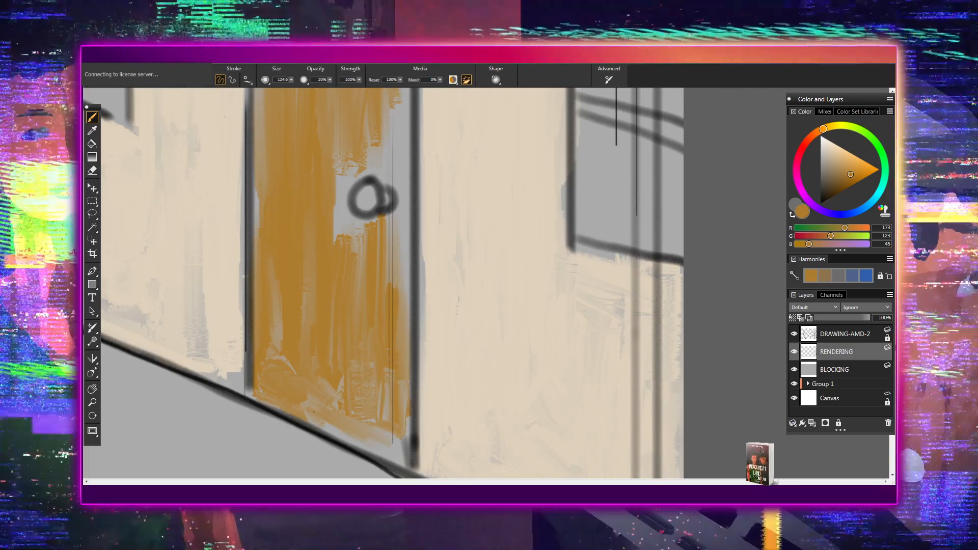
drag(343, 429, 377, 444)
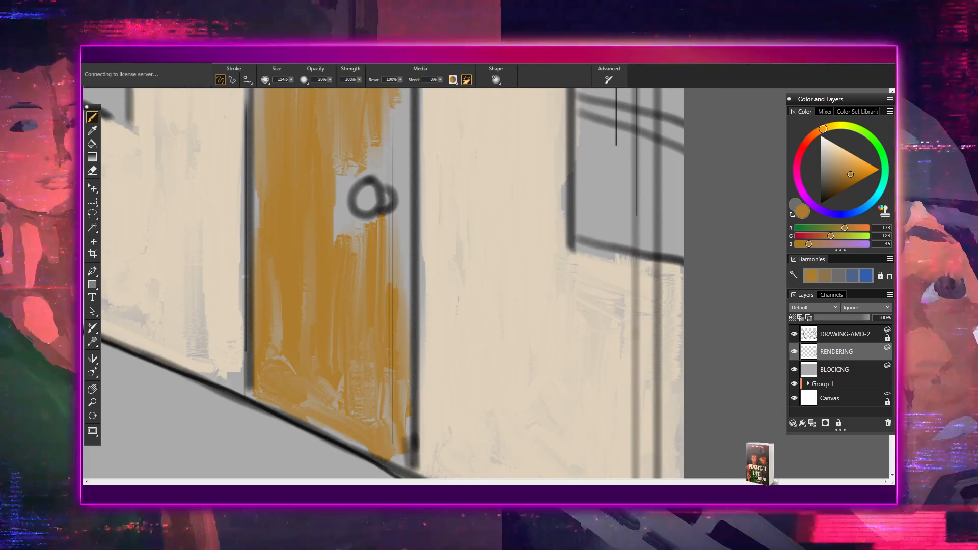
mouse_move(379, 425)
mouse_down()
mouse_move(407, 448)
mouse_move(387, 459)
mouse_move(405, 431)
mouse_move(385, 383)
mouse_up()
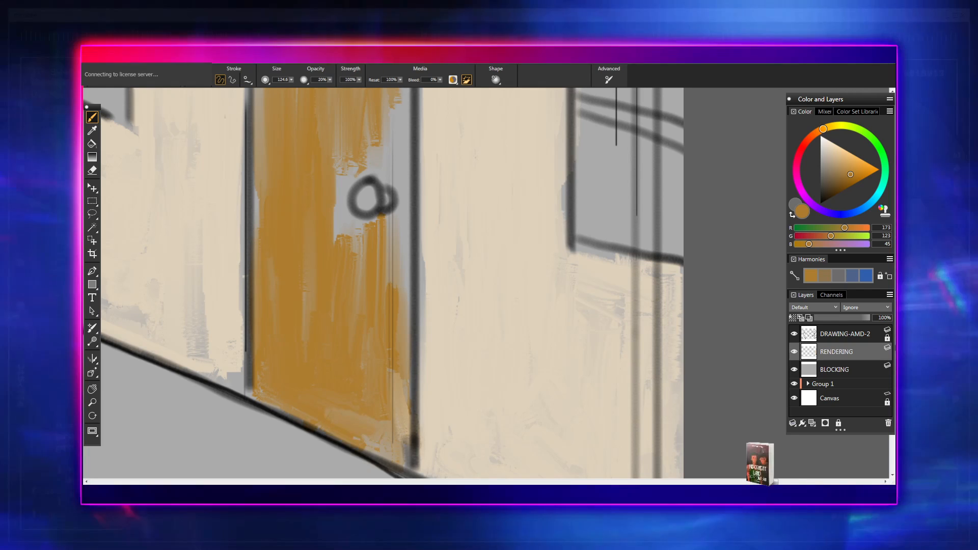
- Extend the golden brown along the door's upper right side and beneath its slanted top edge
scroll(347, 433, up, 3)
scroll(336, 432, up, 1)
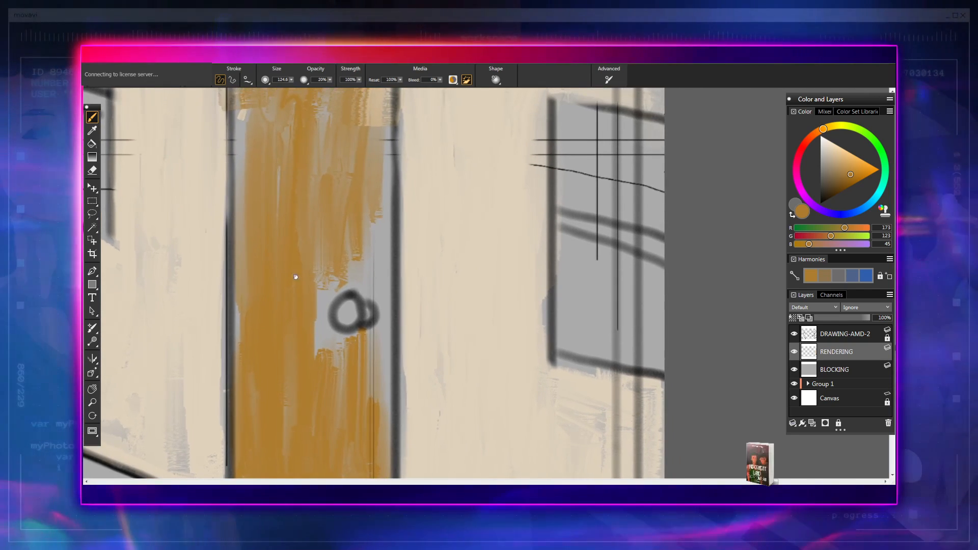
scroll(294, 277, up, 4)
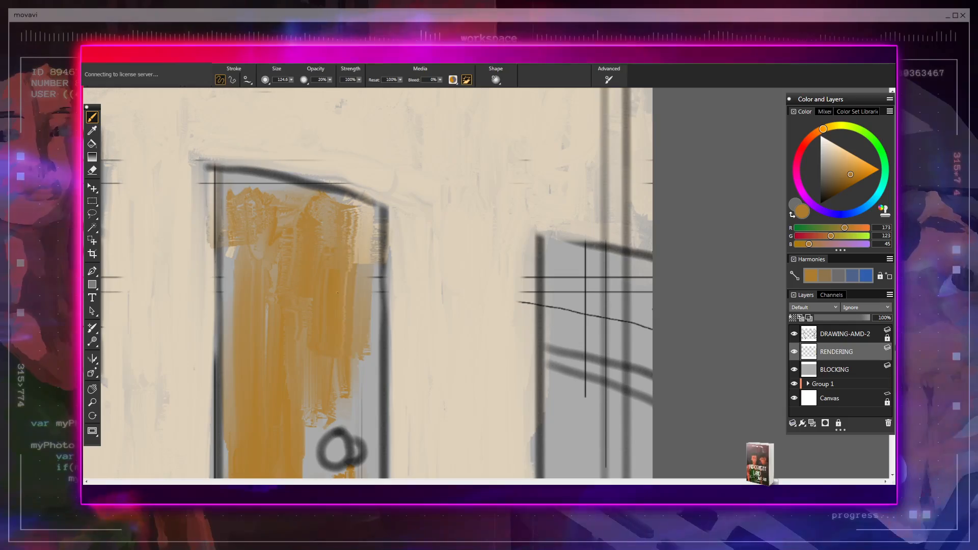
mouse_move(356, 241)
mouse_down()
mouse_move(343, 315)
mouse_move(355, 364)
mouse_up()
drag(367, 293, 366, 365)
drag(365, 270, 362, 343)
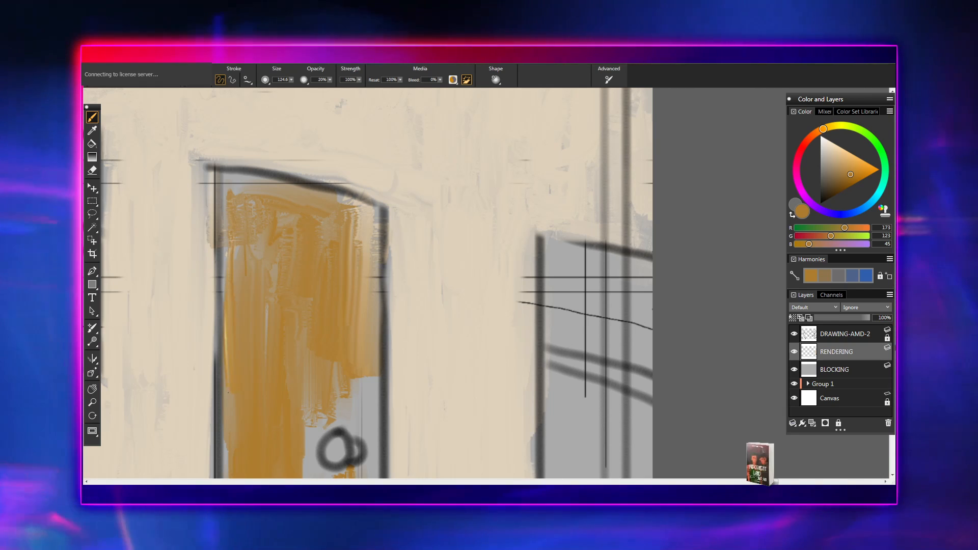
- Brush golden brown around the left side of the knob, undoing the stroke that runs into the knob
drag(285, 370, 305, 254)
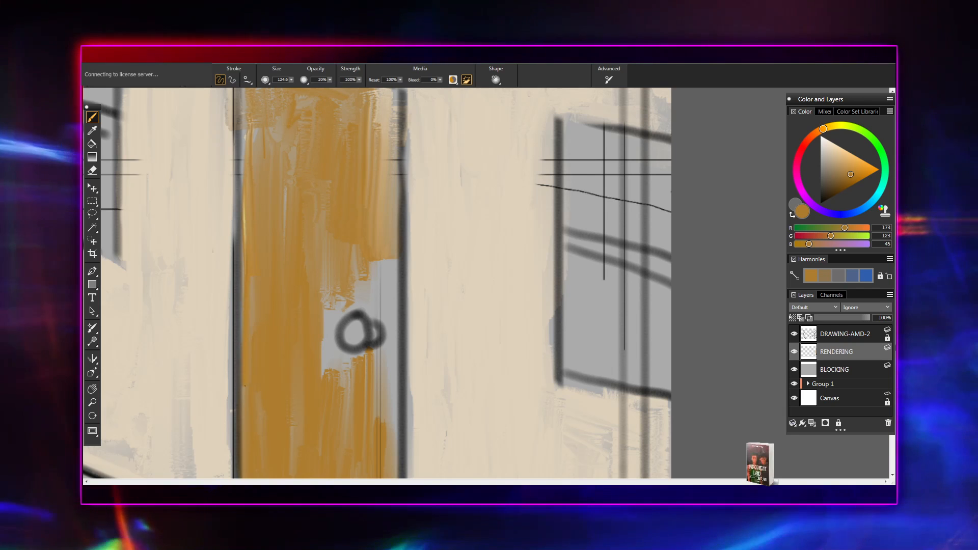
drag(305, 261, 312, 206)
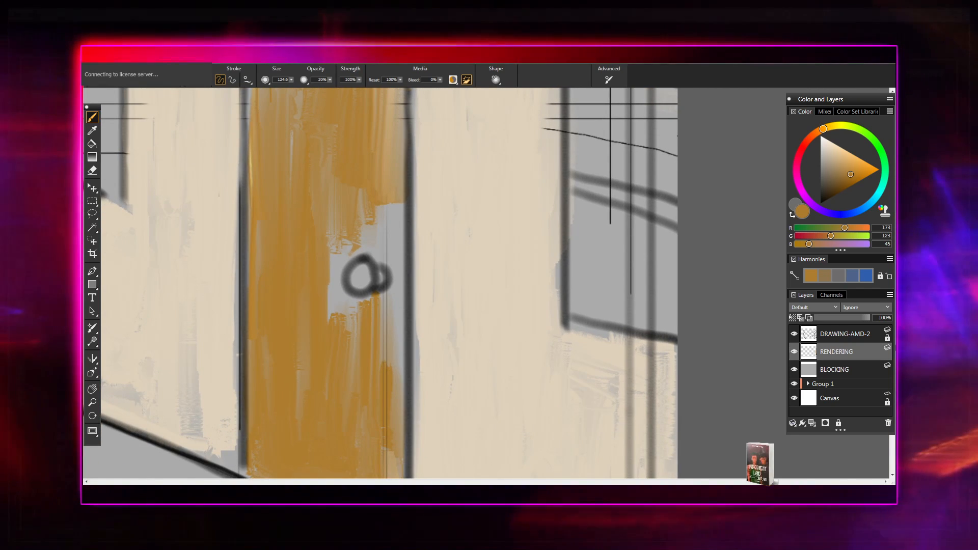
drag(369, 326, 330, 275)
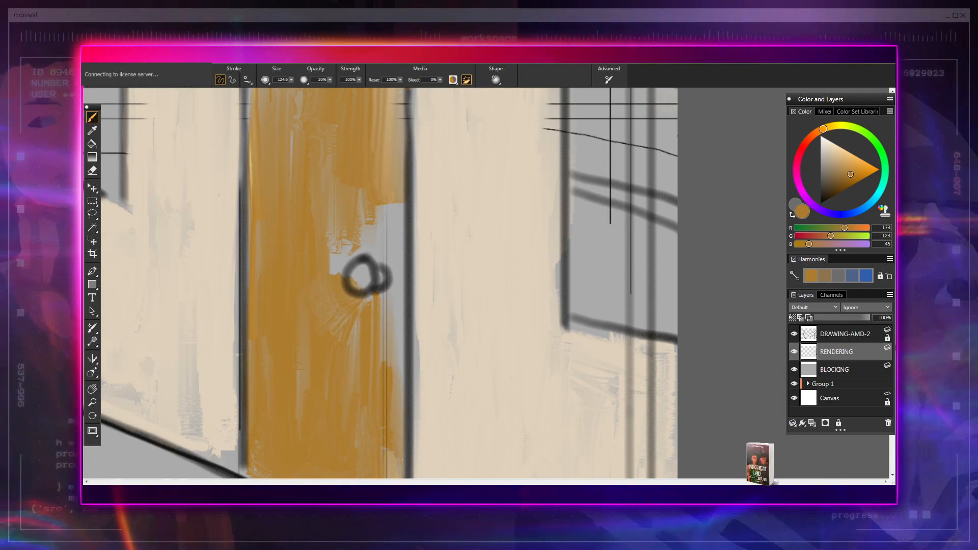
key(ctrl+z)
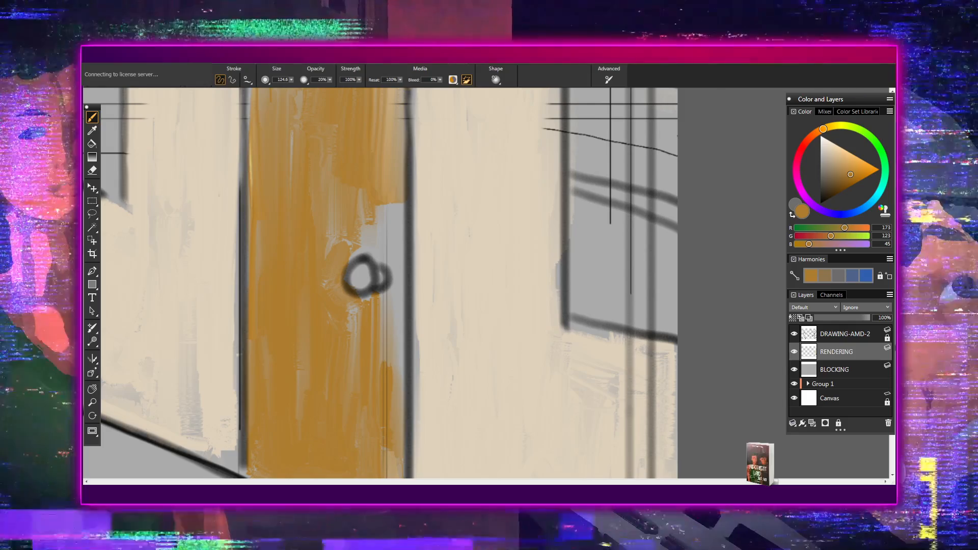
- Cover the remaining grey gaps along the door's top and upper sides and beside the knob with golden brown
drag(315, 375, 293, 446)
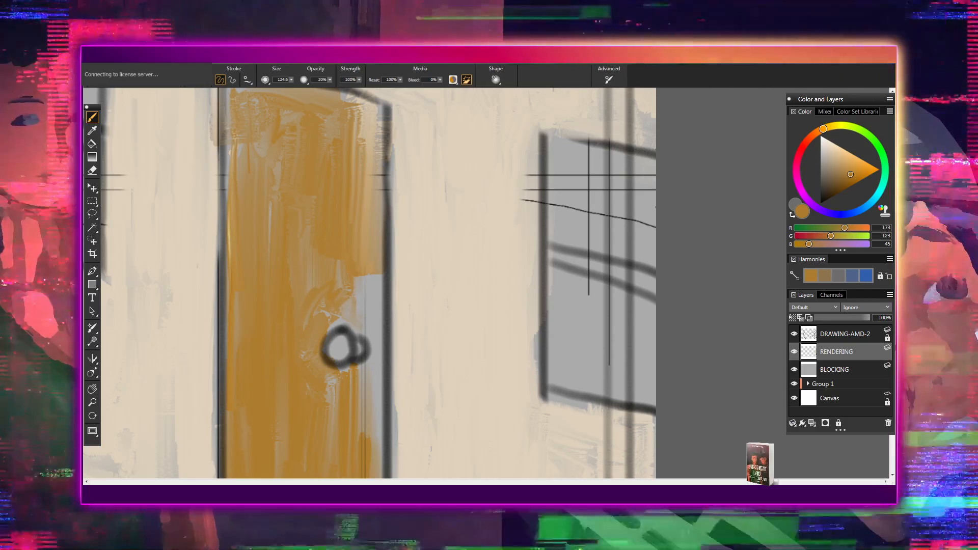
scroll(369, 283, up, 3)
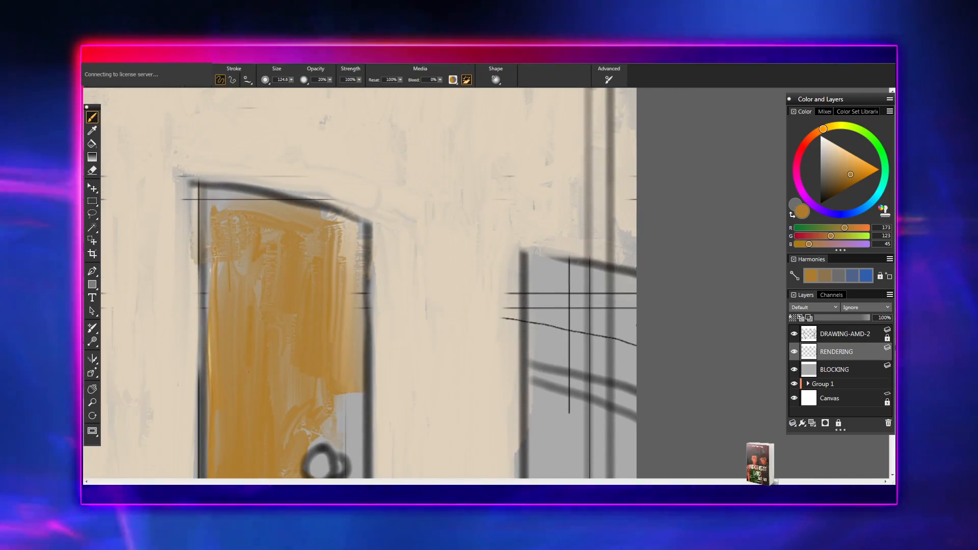
drag(233, 298, 214, 269)
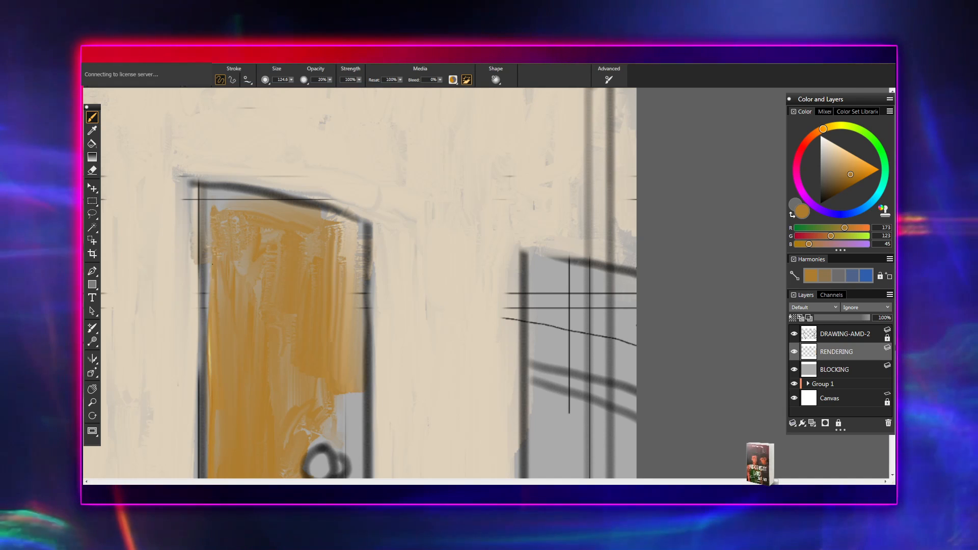
drag(217, 412, 217, 313)
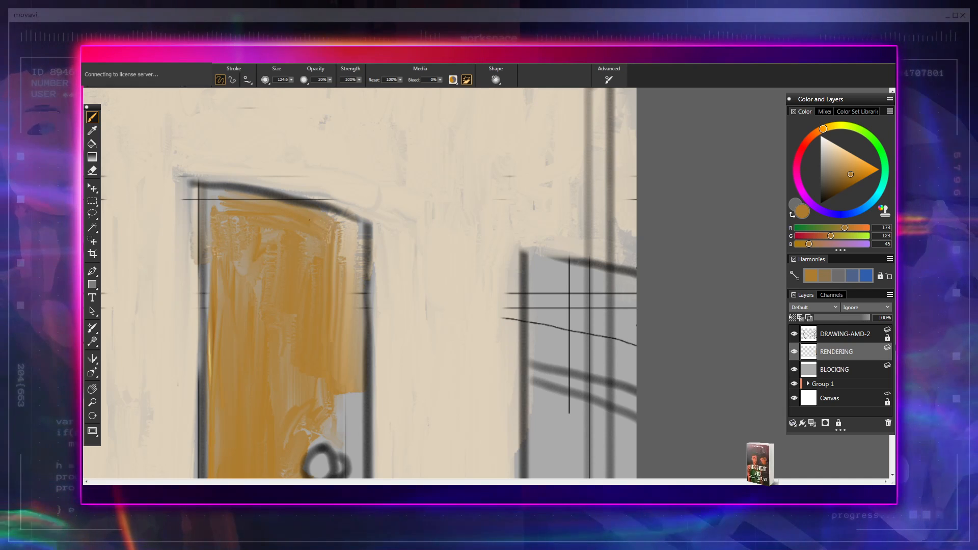
mouse_move(347, 228)
mouse_down()
mouse_move(340, 283)
mouse_move(342, 238)
mouse_move(345, 325)
mouse_up()
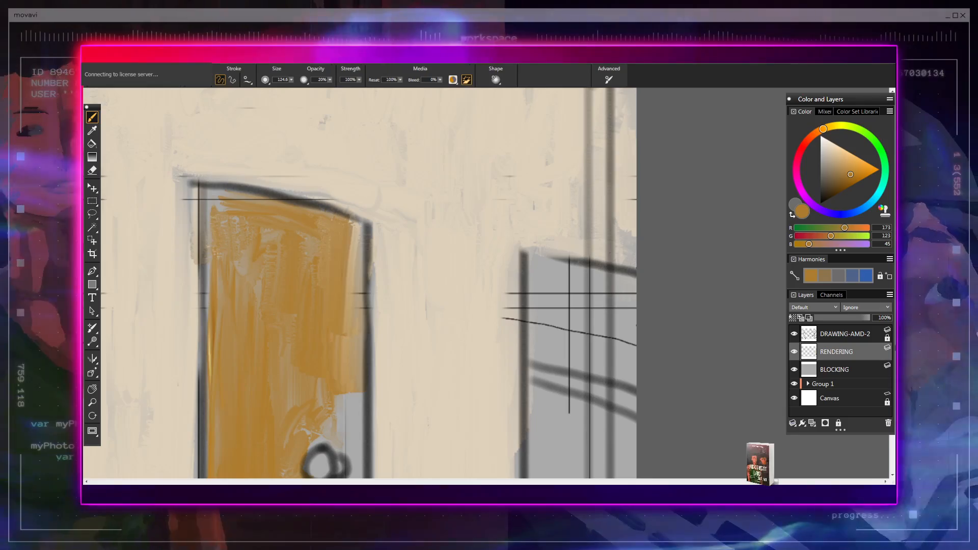
scroll(339, 311, down, 5)
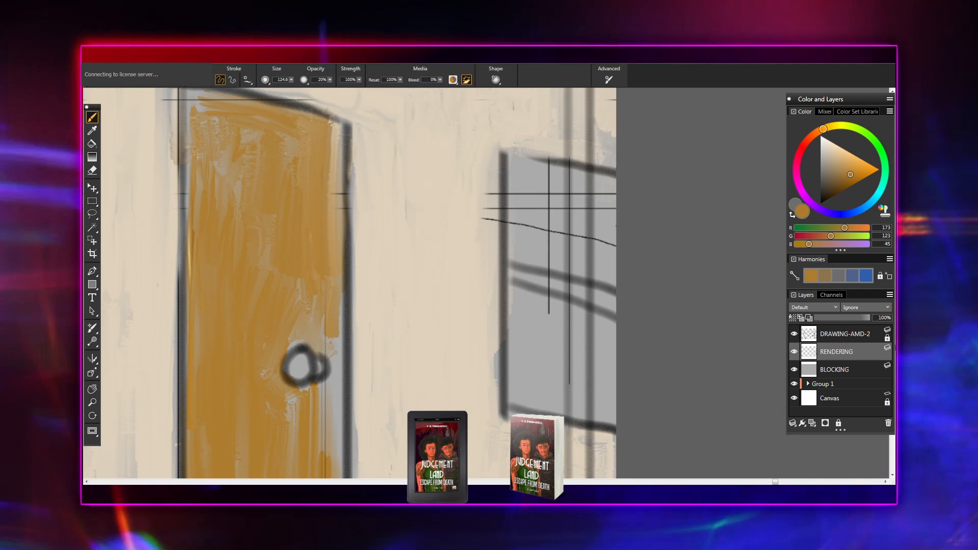
- Brush more golden brown over the streaks along the door's upper right side and just below the knob
drag(284, 306, 288, 397)
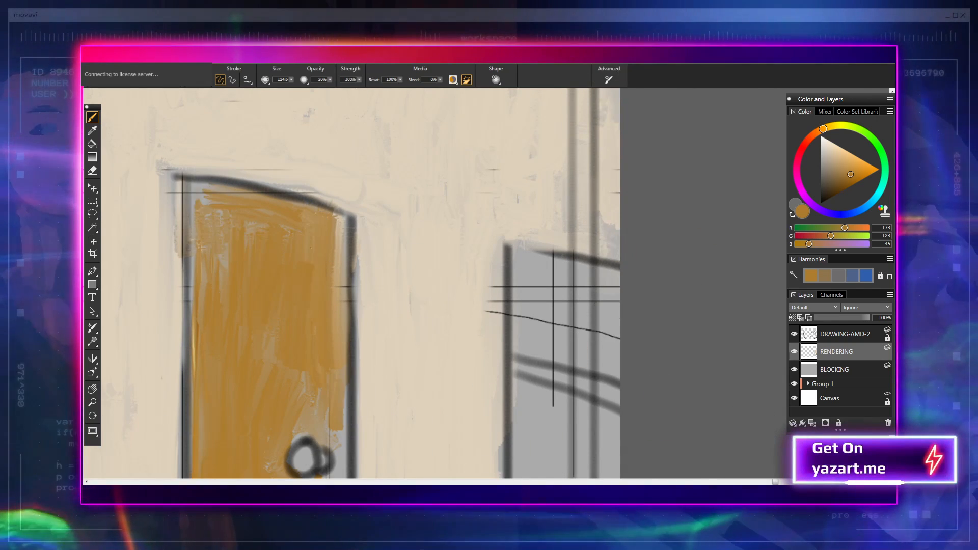
mouse_move(321, 279)
mouse_down()
mouse_move(324, 326)
mouse_move(335, 239)
mouse_move(334, 316)
mouse_up()
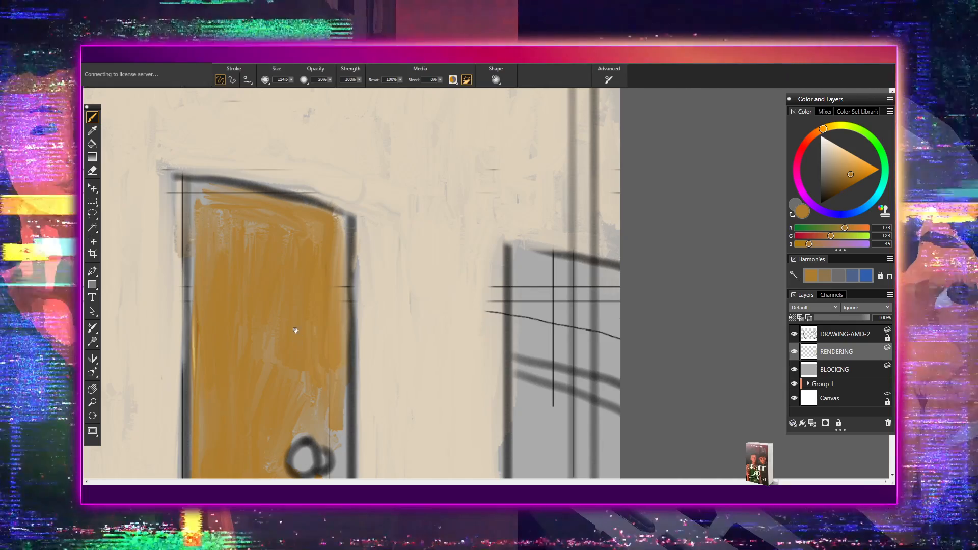
drag(295, 330, 286, 219)
mouse_move(312, 341)
mouse_down()
mouse_move(314, 402)
mouse_move(306, 331)
mouse_move(295, 387)
mouse_up()
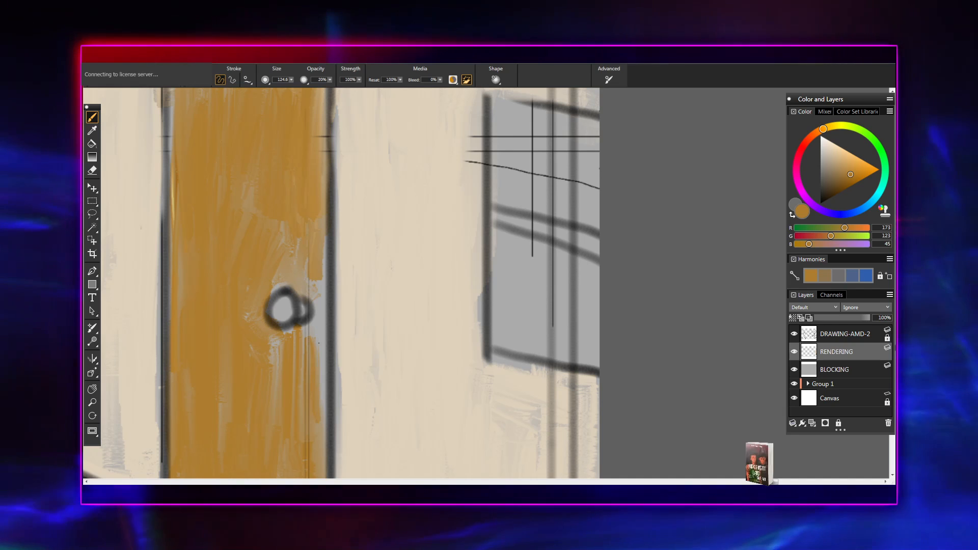
- Fill the grey strip between the knob and the door's right frame with golden brown, continuing down toward the base corner
drag(322, 405, 314, 311)
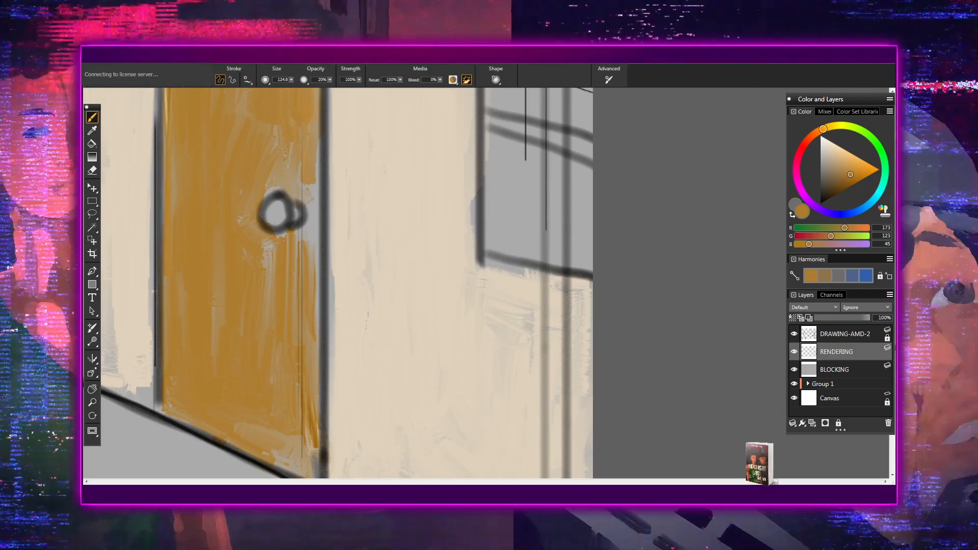
drag(280, 380, 305, 478)
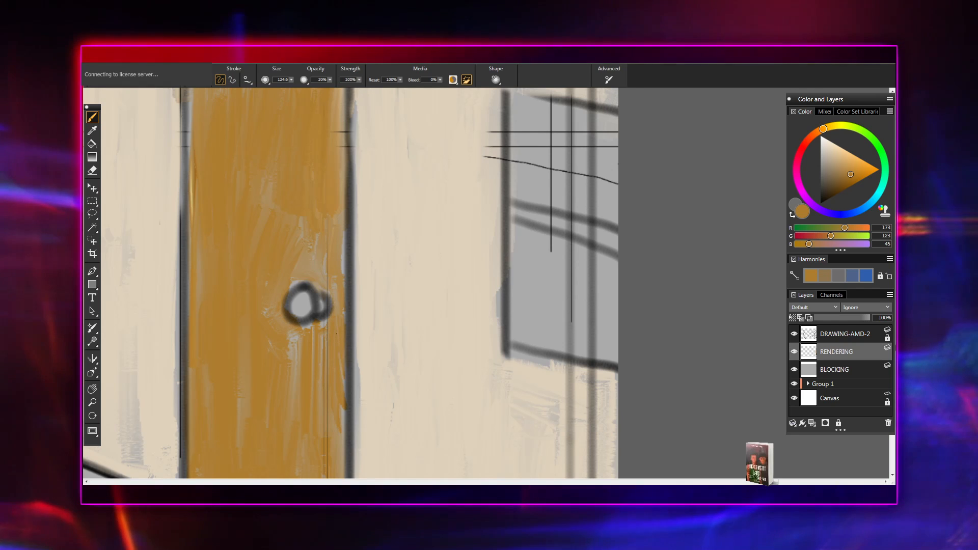
drag(334, 406, 321, 324)
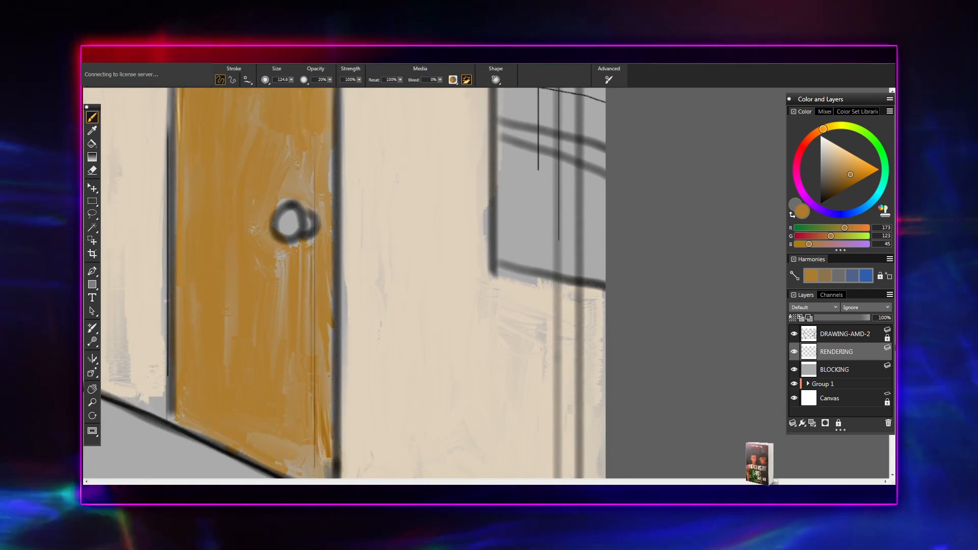
mouse_move(317, 348)
mouse_down()
mouse_move(319, 360)
mouse_move(301, 299)
mouse_up()
drag(304, 362, 303, 401)
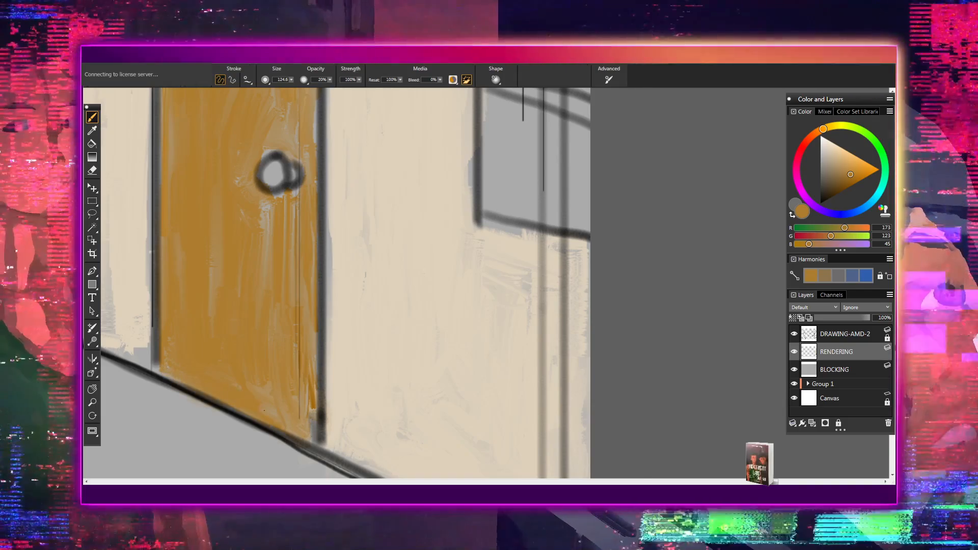
- Brush golden brown down the door's upper right edge, covering the pale smear and the streaks above the knob
scroll(253, 372, up, 3)
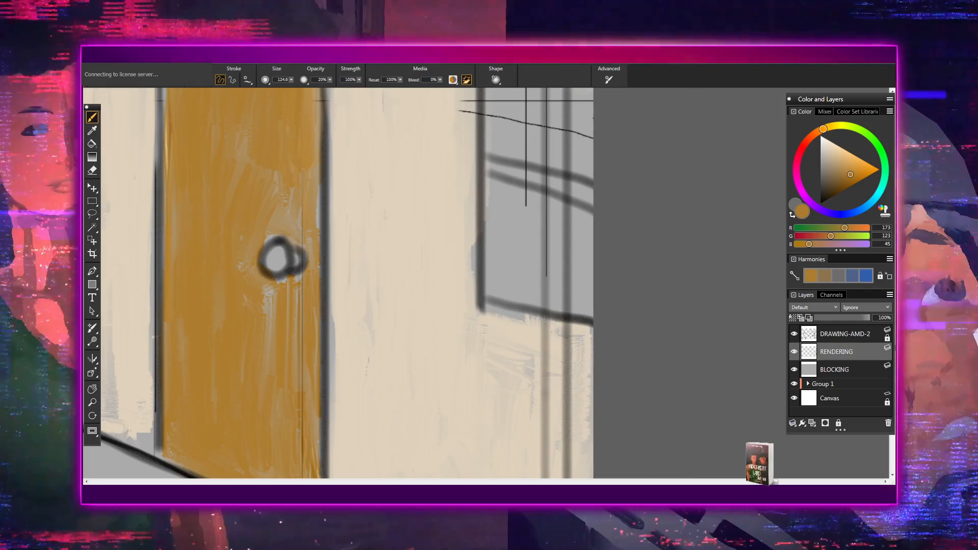
scroll(347, 283, up, 3)
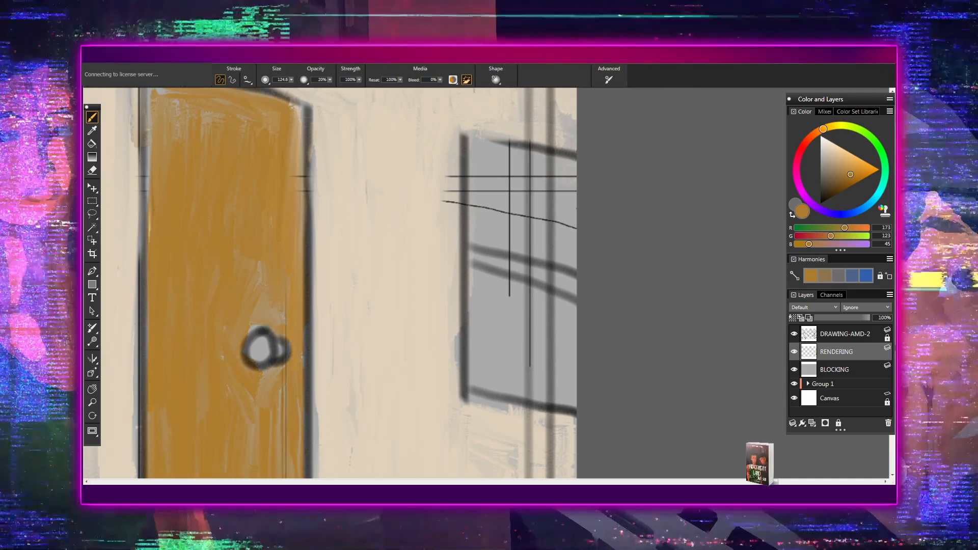
mouse_move(258, 405)
mouse_down()
mouse_move(368, 502)
mouse_move(404, 493)
mouse_up()
drag(442, 200, 427, 352)
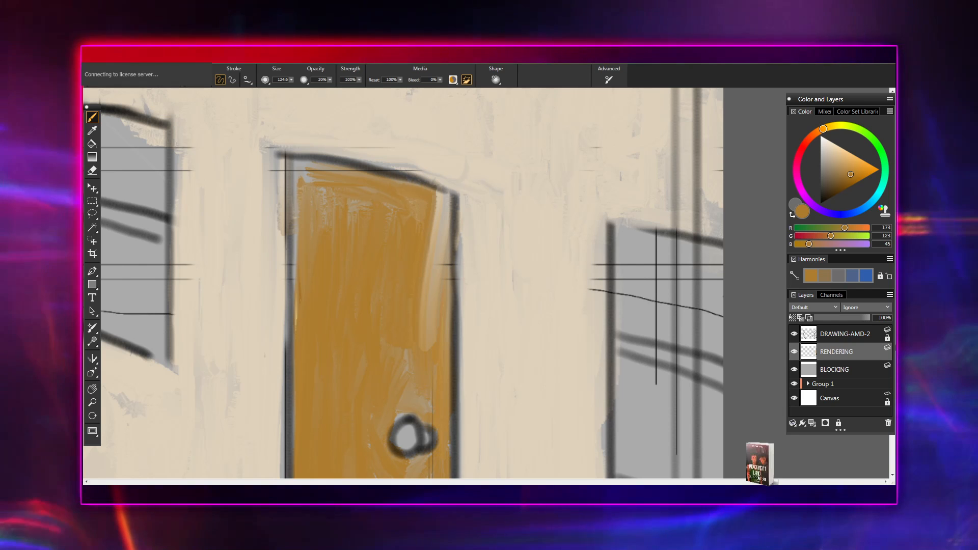
drag(439, 195, 432, 351)
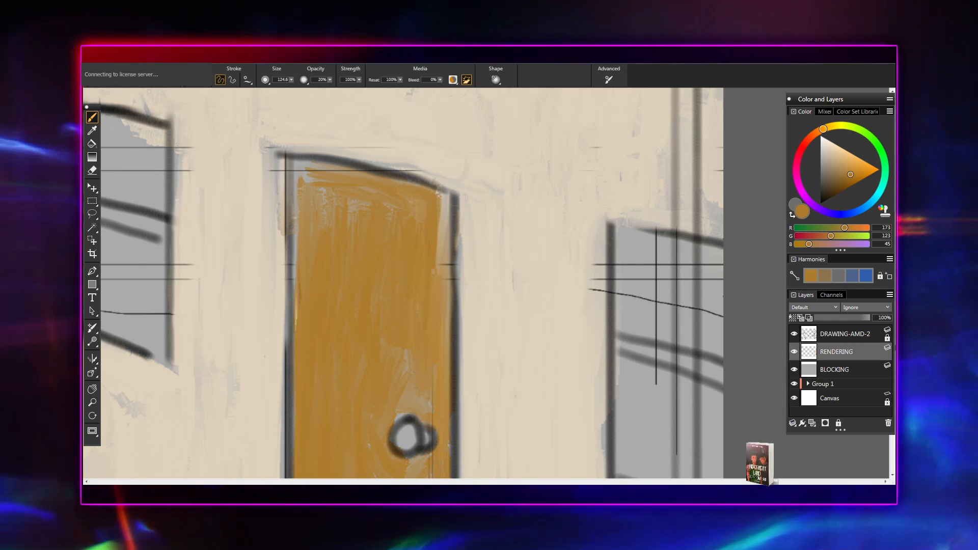
drag(434, 234, 436, 269)
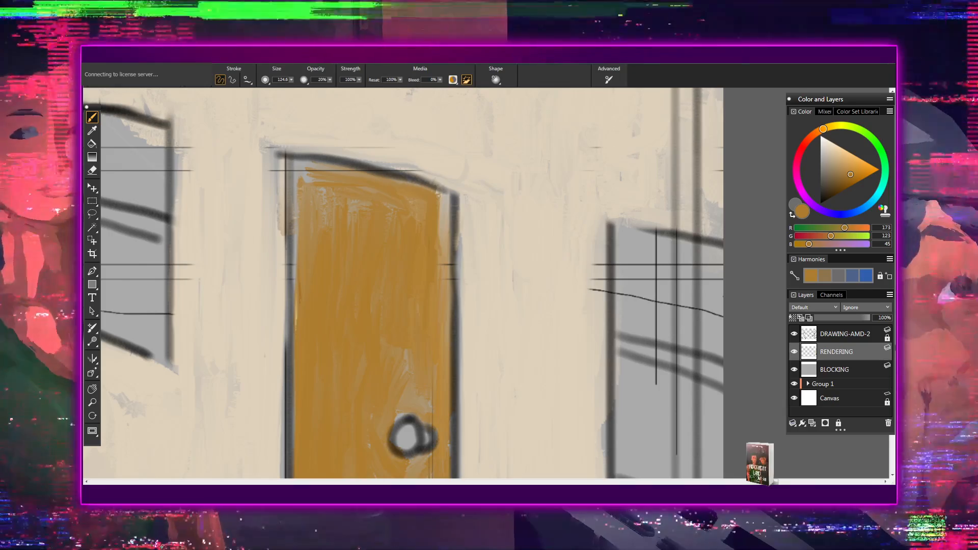
drag(361, 312, 351, 380)
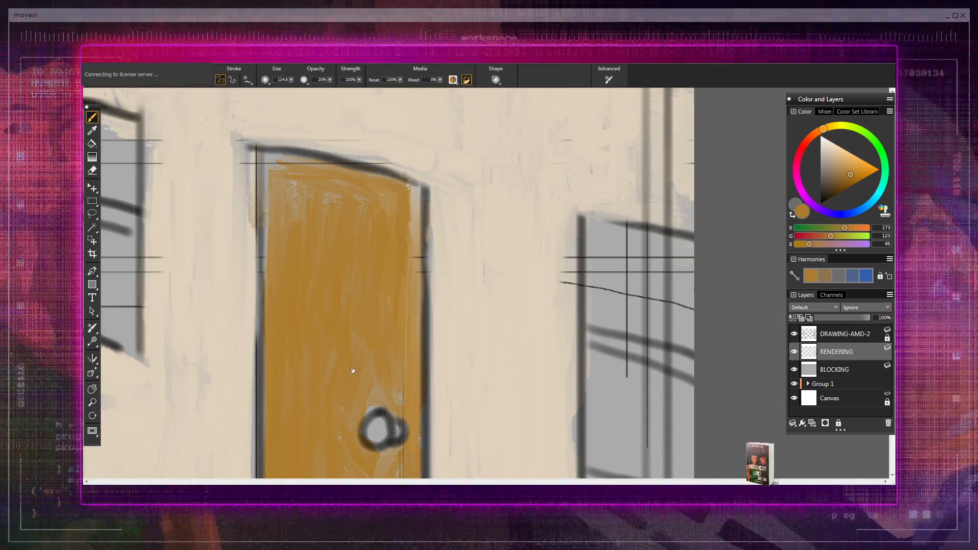
- Examine the painted door from top to base and against the whole house scene
scroll(387, 283, down, 3)
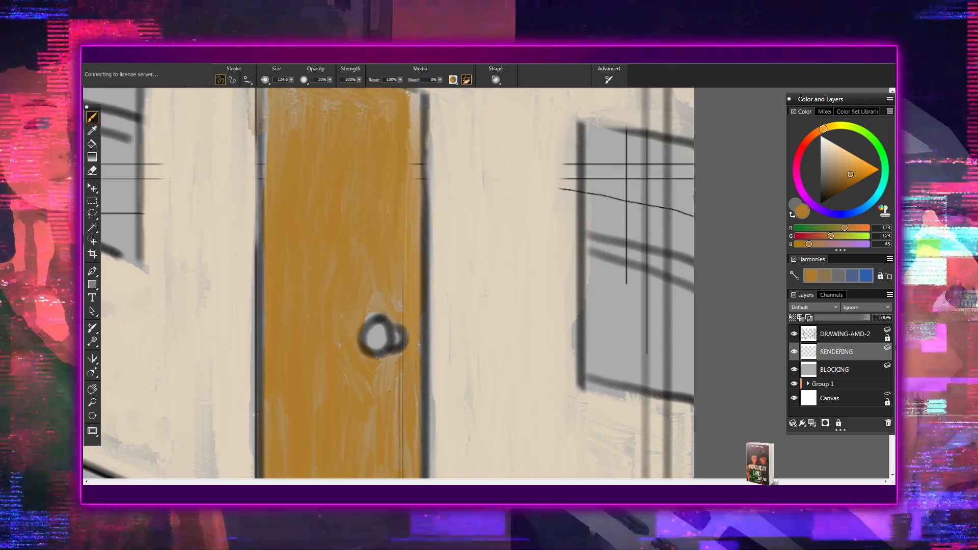
scroll(385, 367, down, 2)
scroll(384, 362, down, 3)
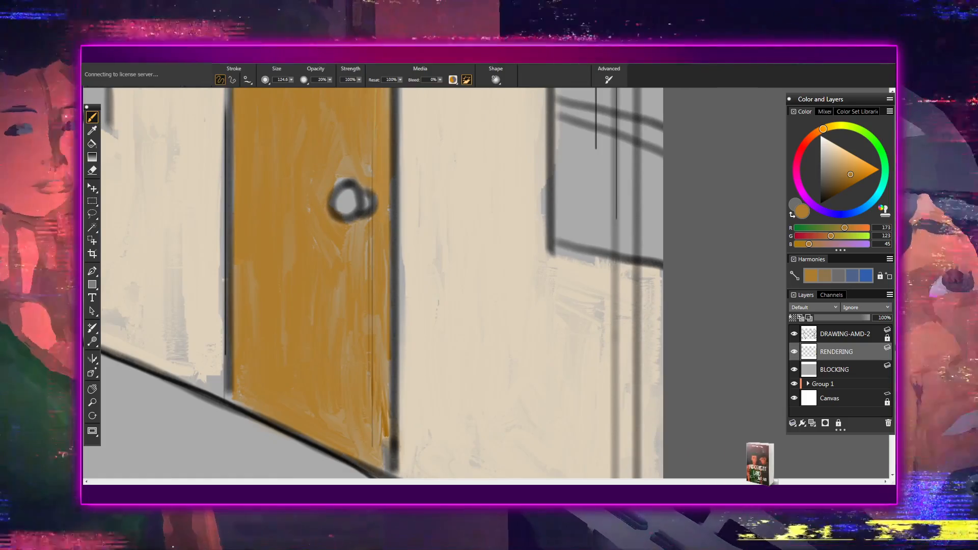
scroll(372, 283, down, 5)
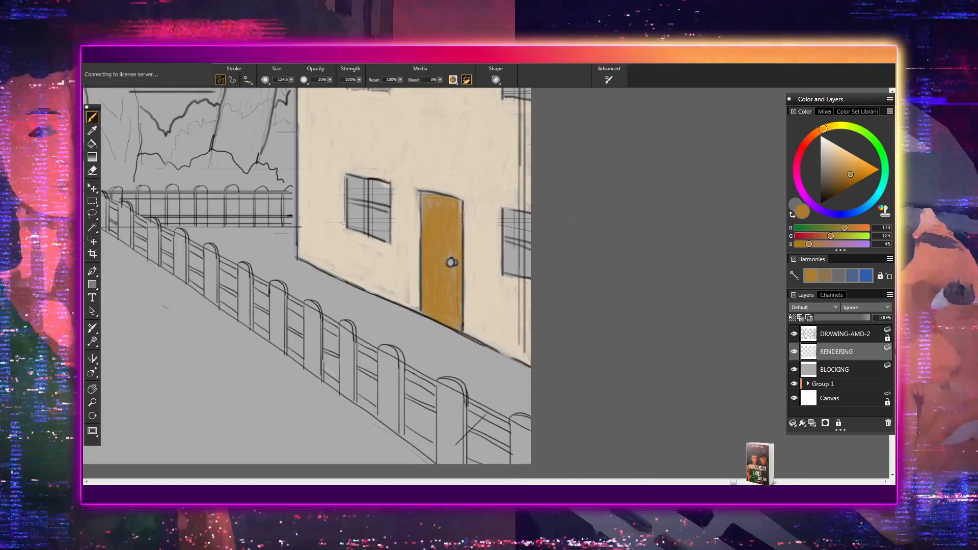
scroll(372, 283, down, 3)
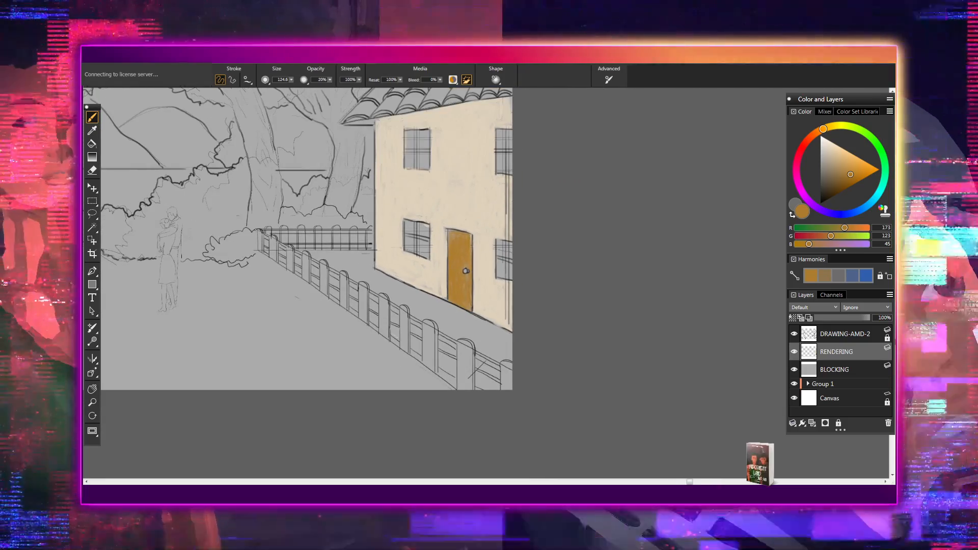
drag(391, 333, 401, 457)
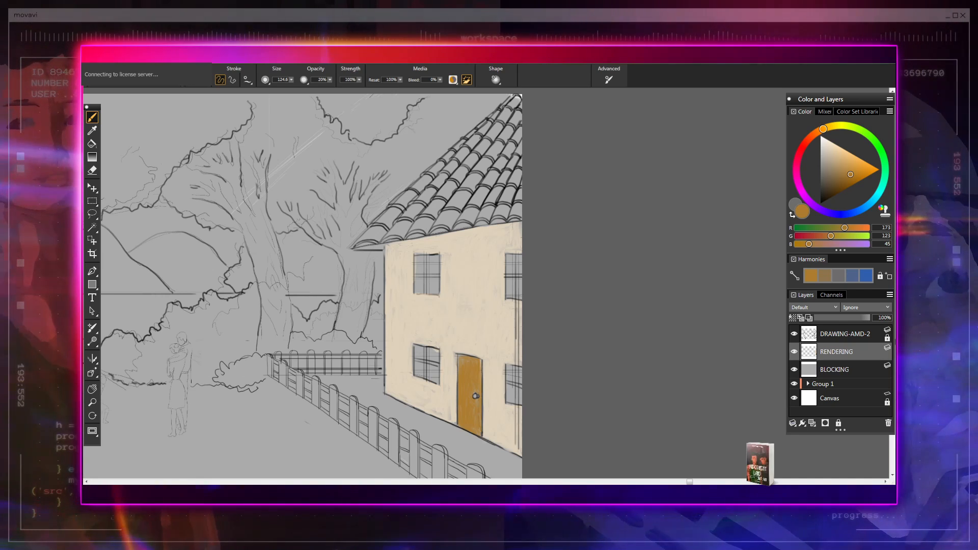
- Paint golden-brown strokes along the left, right and top frame edges of the house's upper-floor left window
scroll(481, 283, up, 6)
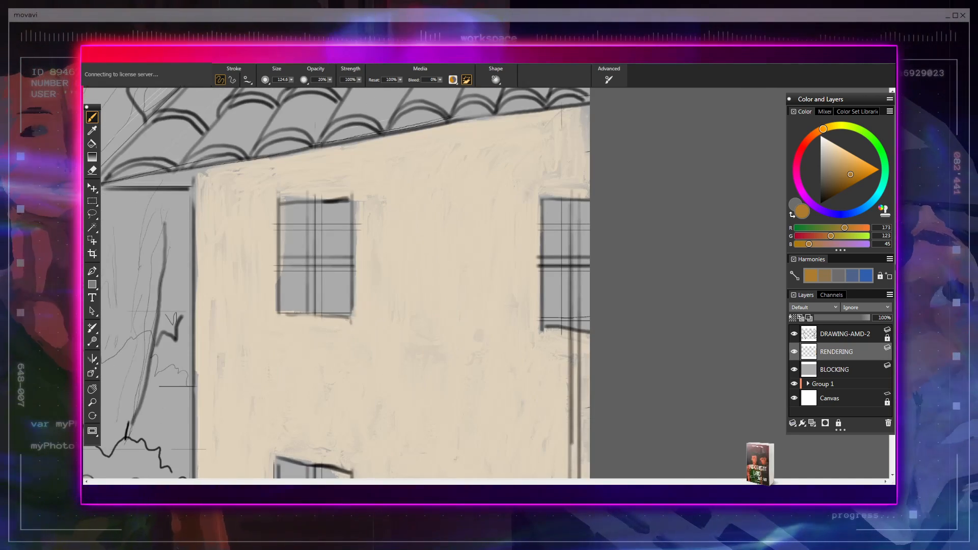
scroll(479, 283, up, 3)
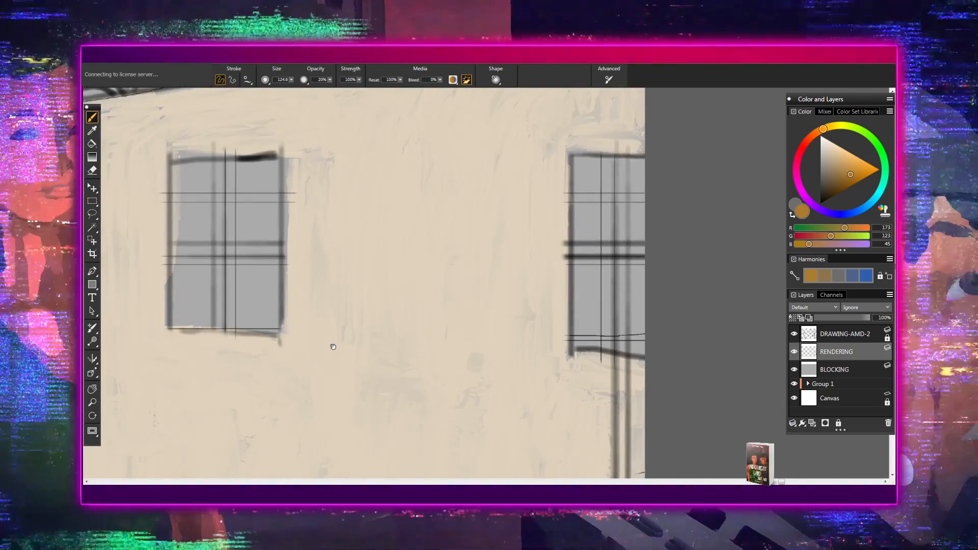
drag(336, 347, 561, 457)
scroll(479, 283, up, 2)
scroll(475, 300, up, 1)
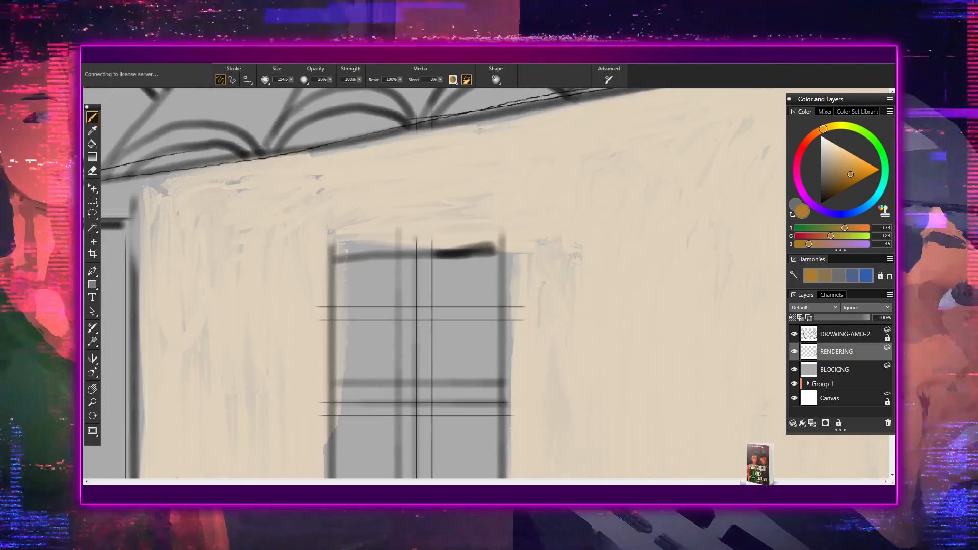
drag(527, 419, 537, 367)
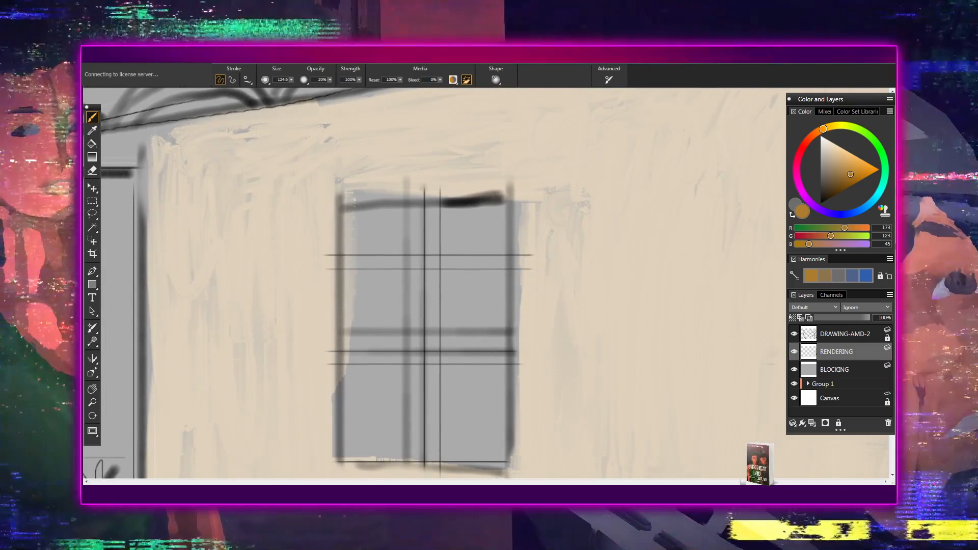
drag(344, 201, 345, 430)
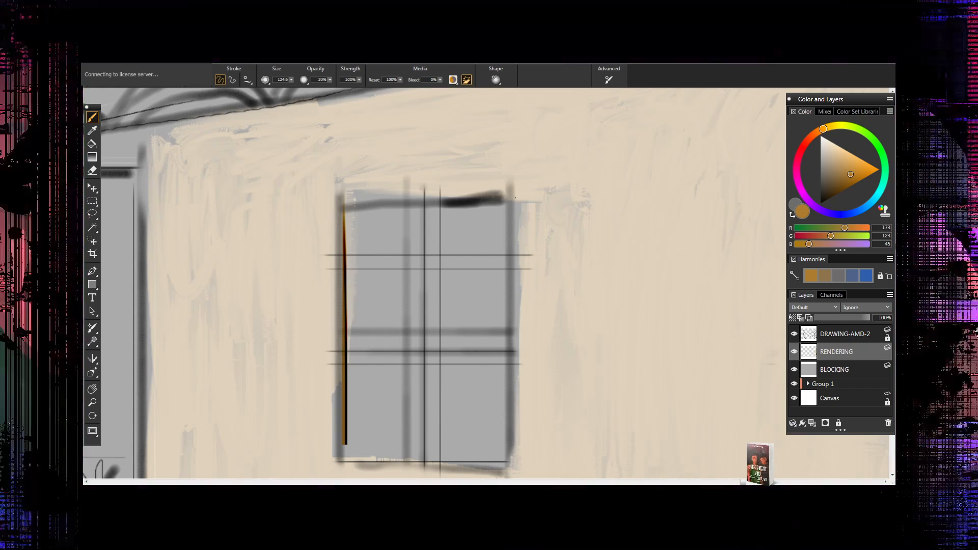
drag(515, 204, 517, 461)
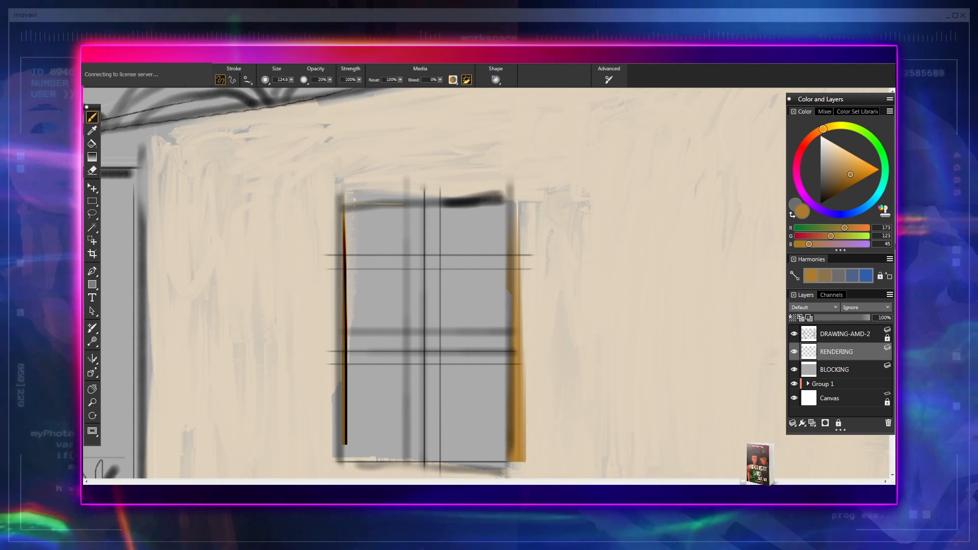
drag(345, 206, 507, 206)
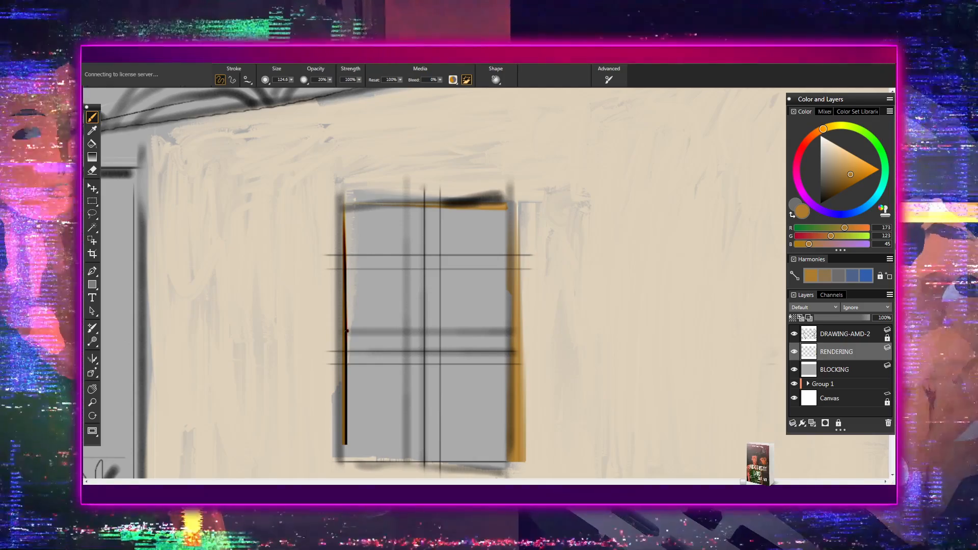
- Try to paint the window's middle crossbar in golden brown, undoing the stroke that strays into the upper pane
drag(347, 331, 512, 330)
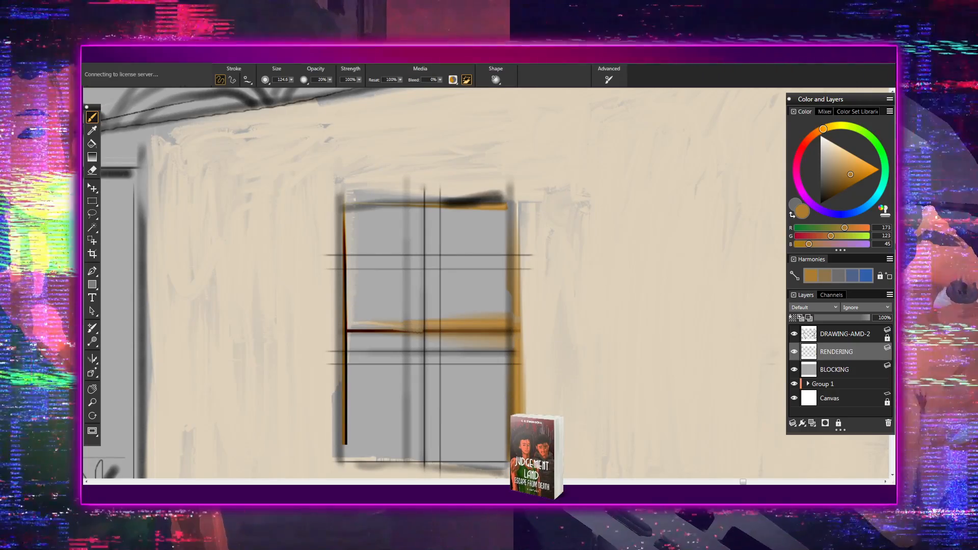
drag(453, 314, 498, 294)
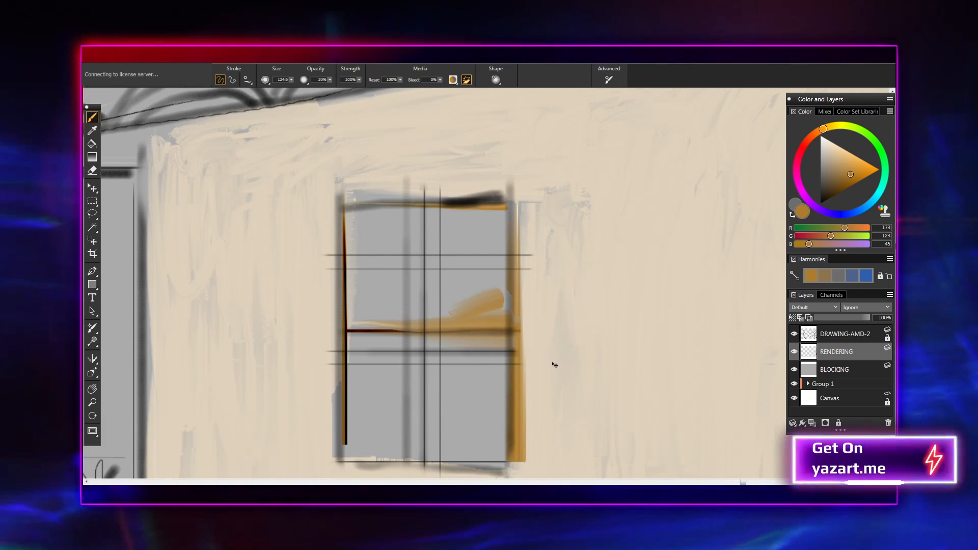
key(ctrl+z)
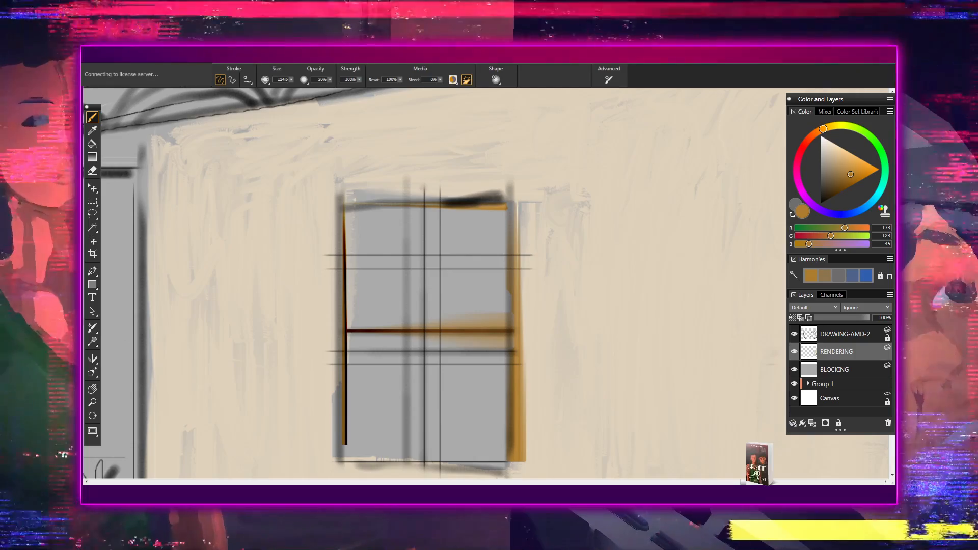
drag(413, 322, 508, 322)
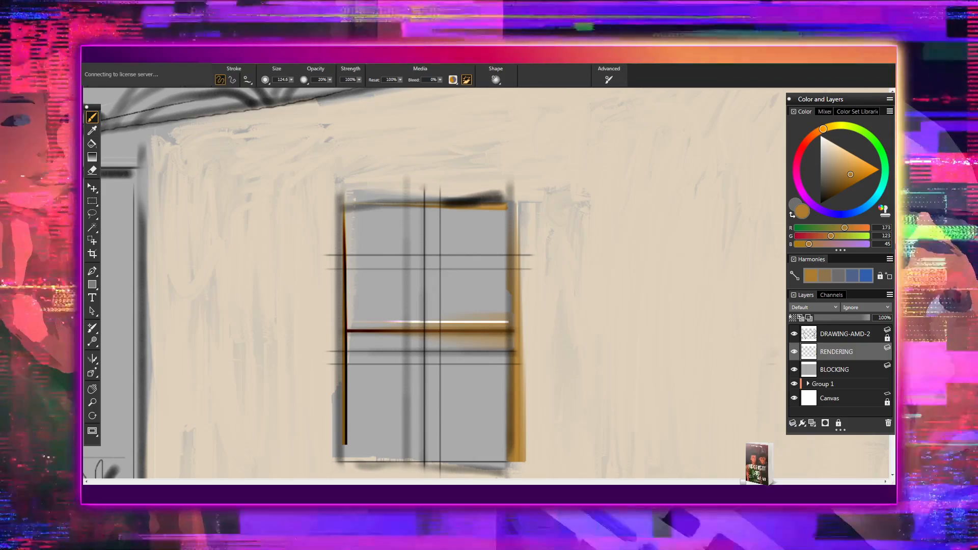
- Sample the golden brown of the window's right frame edge and undo the highlight and strokes on its middle crossbar
alt+click(519, 447)
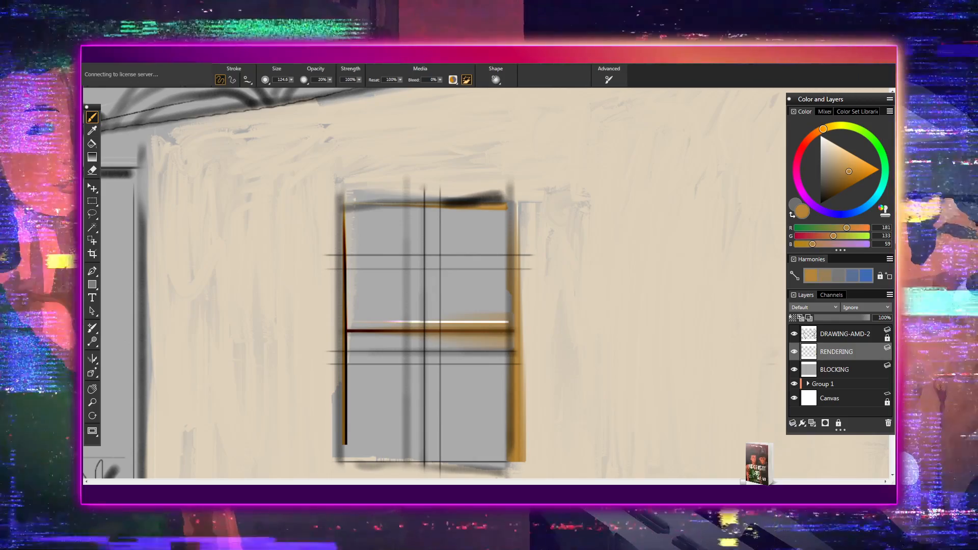
key(ctrl+z)
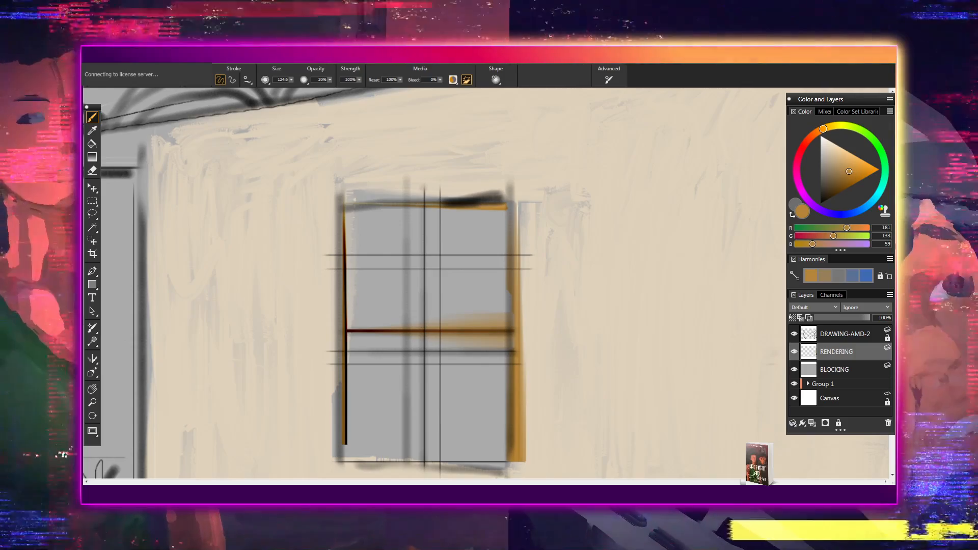
drag(428, 322, 496, 322)
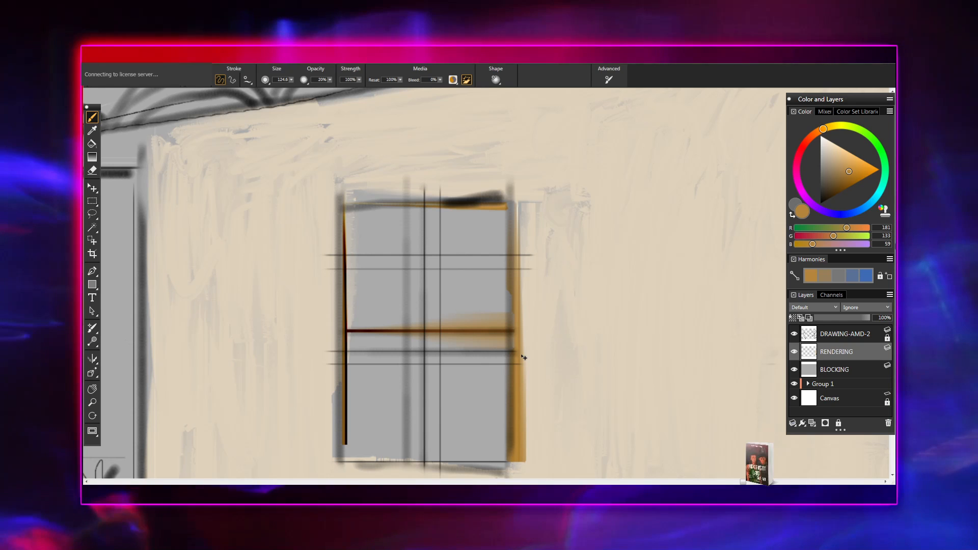
key(ctrl+z)
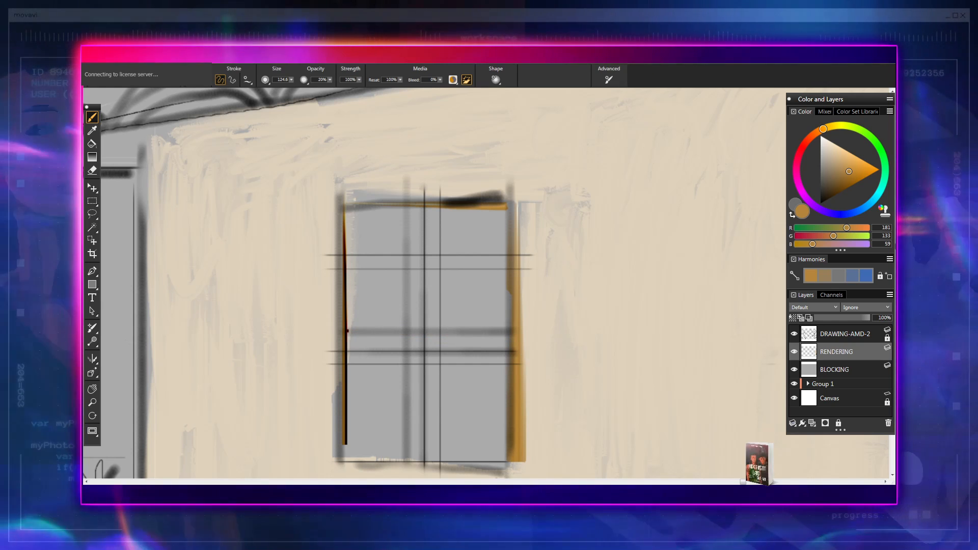
- Try golden-brown strokes along the window's middle crossbar and on the wall beside it, undoing them
mouse_move(580, 335)
mouse_down()
mouse_move(600, 317)
mouse_move(556, 388)
mouse_move(694, 286)
mouse_move(612, 375)
mouse_up()
key(ctrl+z)
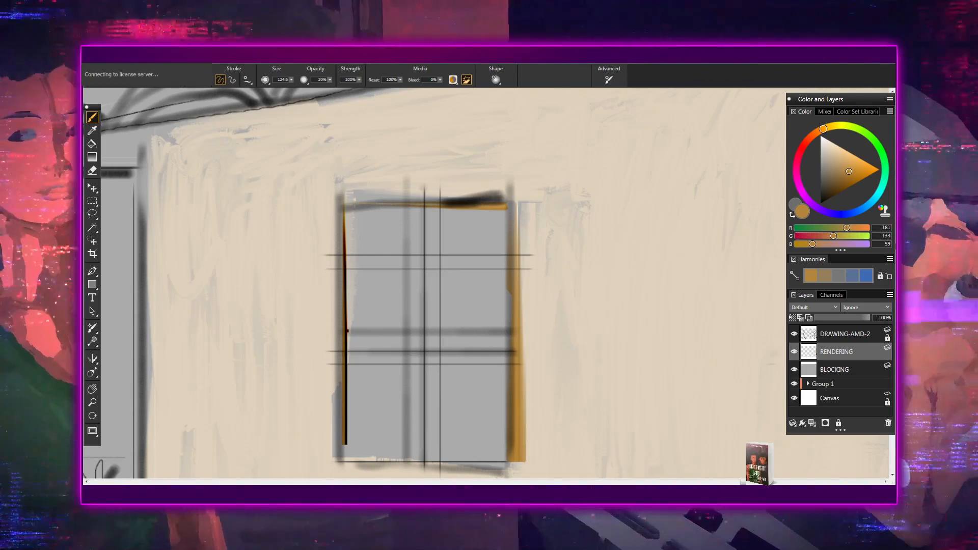
drag(373, 334, 505, 333)
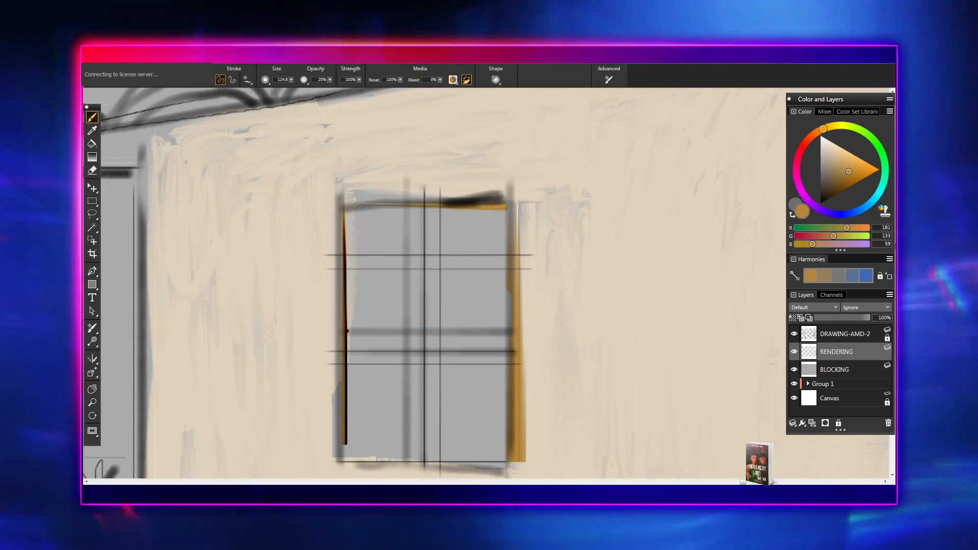
mouse_move(576, 345)
mouse_down()
mouse_move(607, 319)
mouse_move(580, 363)
mouse_move(650, 298)
mouse_up()
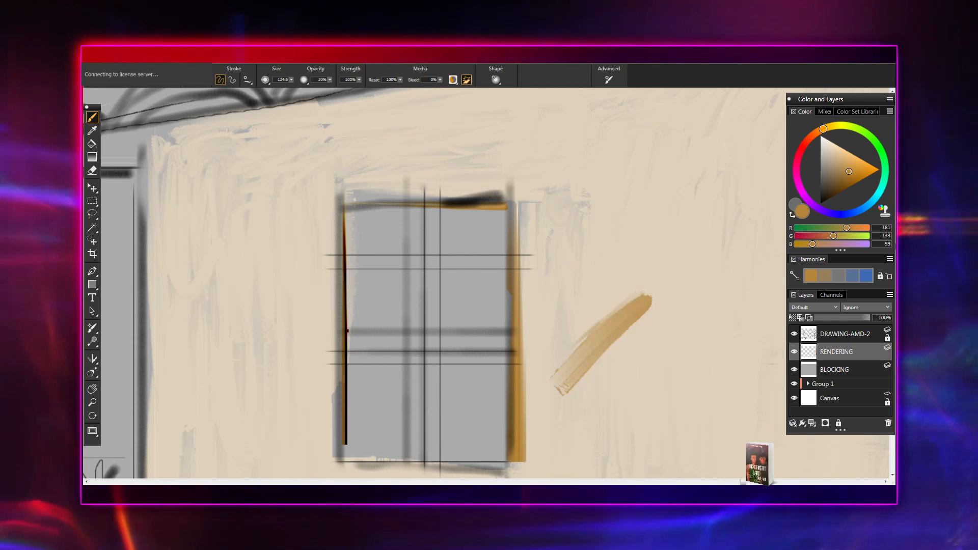
key(ctrl+z)
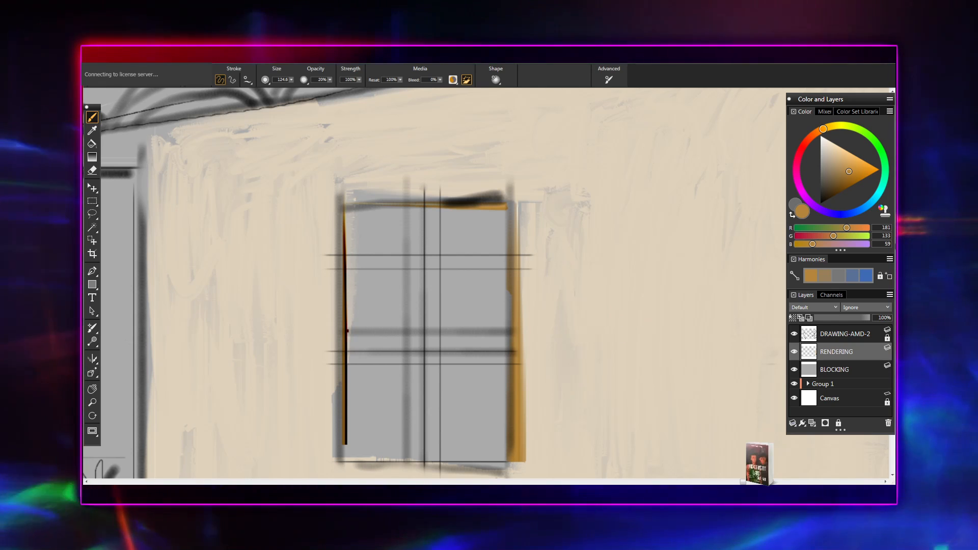
mouse_move(423, 339)
mouse_down()
mouse_move(476, 339)
mouse_move(349, 340)
mouse_up()
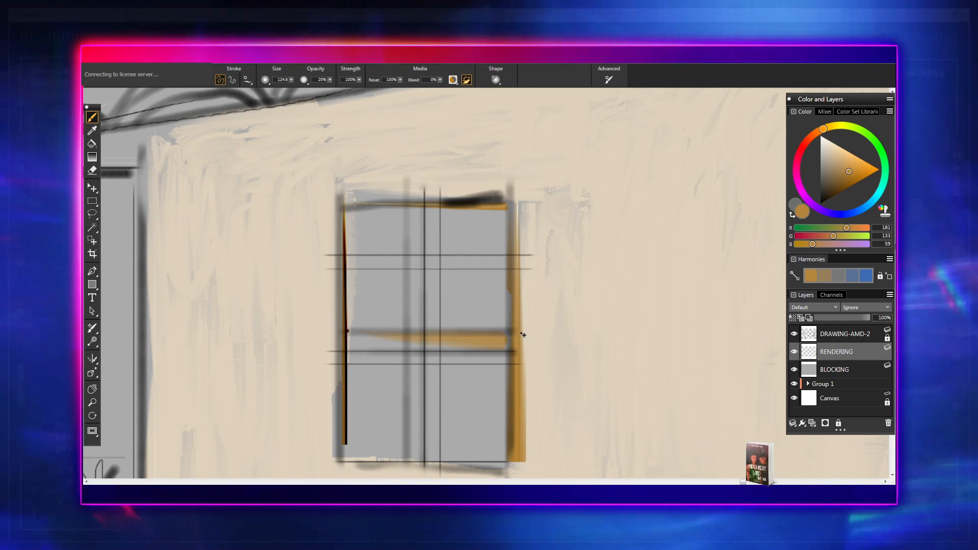
key(ctrl+z)
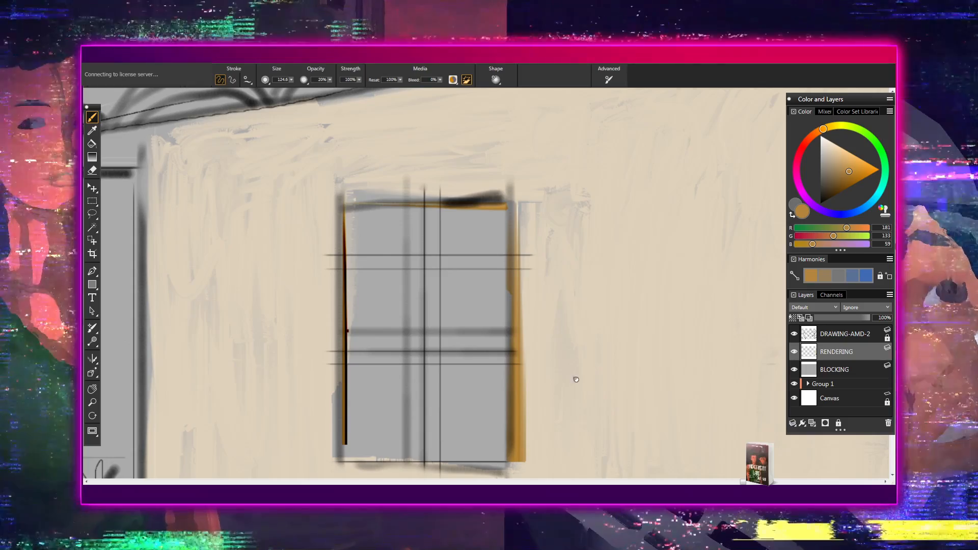
drag(571, 376, 568, 280)
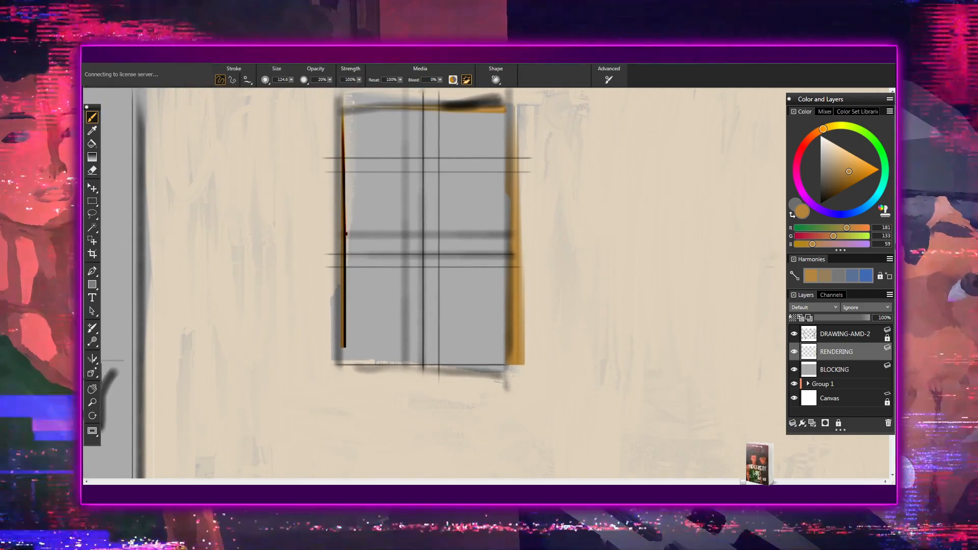
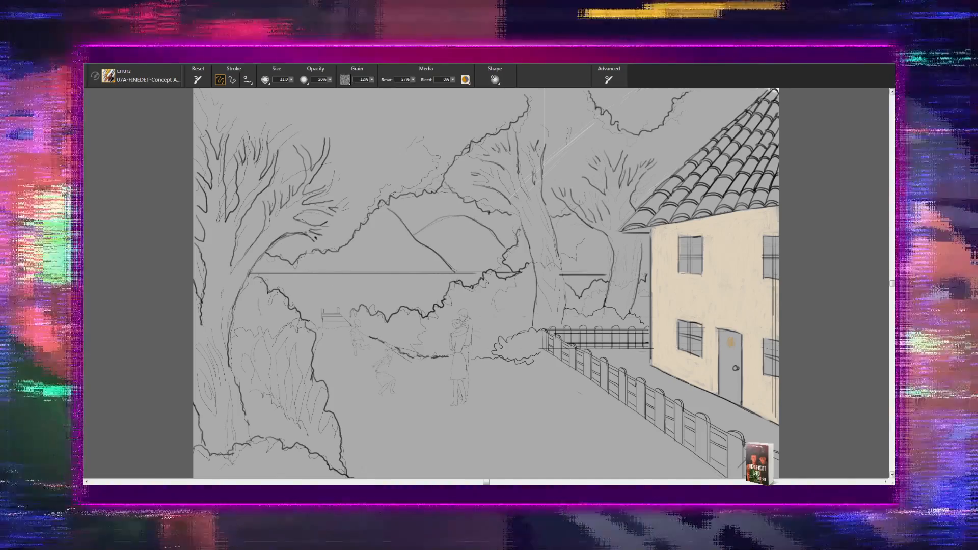
- Paint a brown patch on the front door beside the knob, undoing the first strokes
key(ctrl+plus)
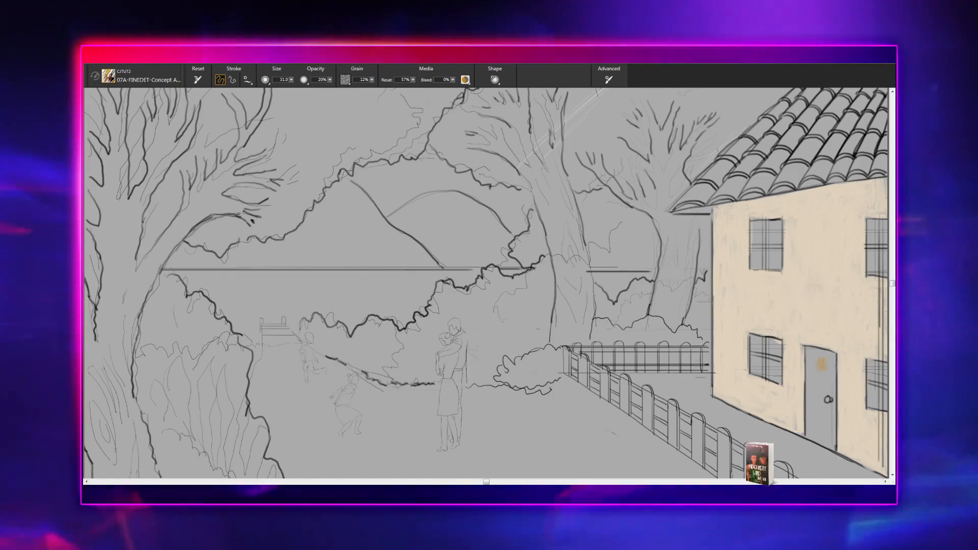
drag(519, 272, 120, 177)
key(ctrl+plus)
key(ctrl+plus)
key(ctrl+plus)
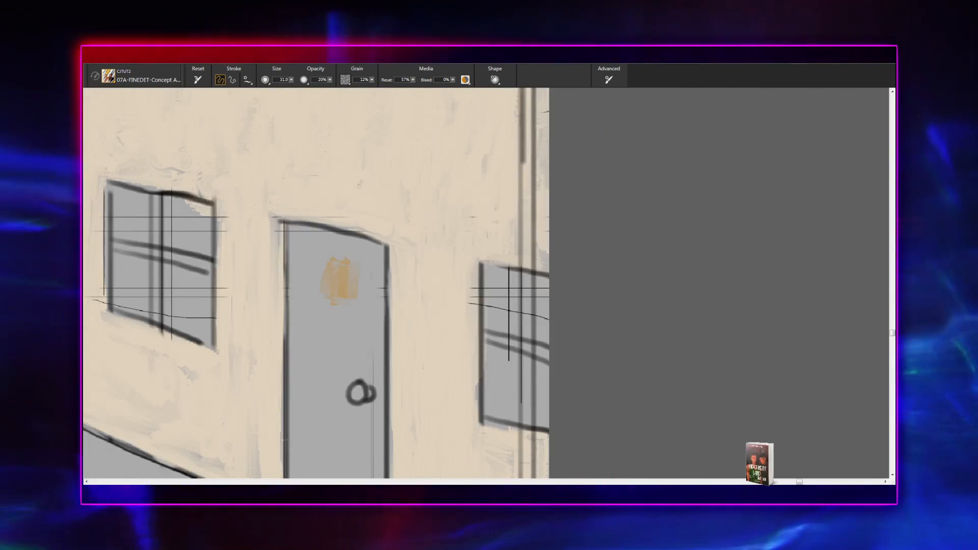
key(ctrl+plus)
key(ctrl+plus)
key(ctrl+plus)
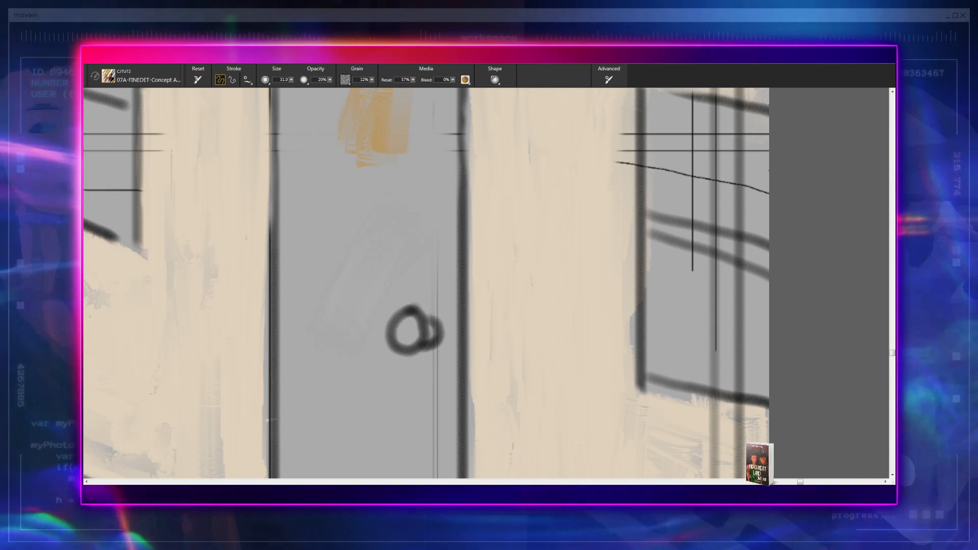
mouse_move(310, 262)
mouse_down()
mouse_move(336, 306)
mouse_move(327, 336)
mouse_move(367, 255)
mouse_move(328, 316)
mouse_up()
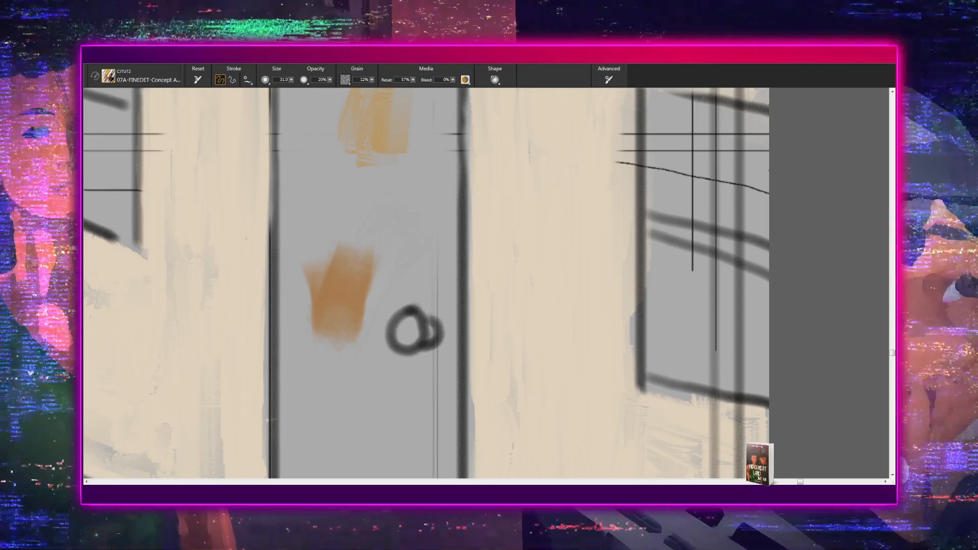
key(ctrl+z)
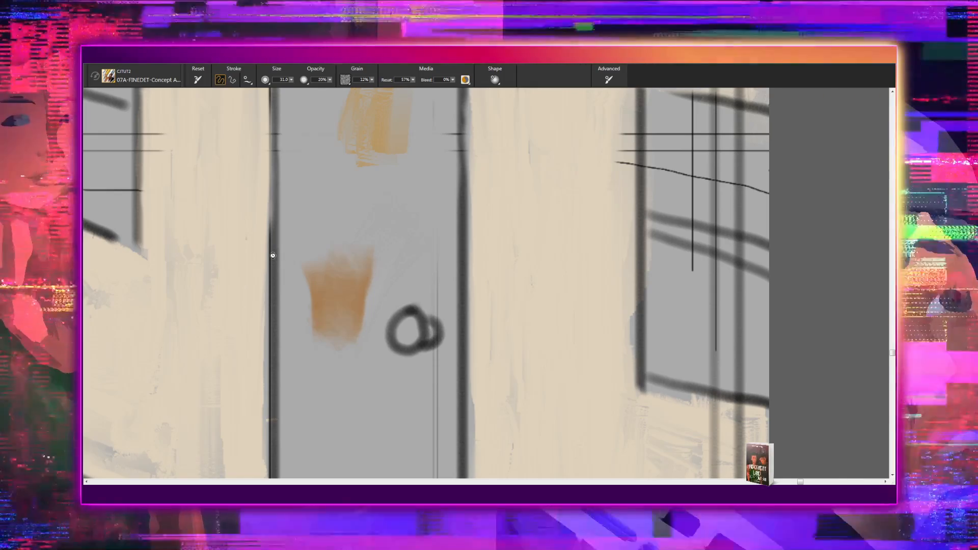
key(ctrl+z)
mouse_move(357, 252)
mouse_down()
mouse_move(321, 306)
mouse_move(395, 224)
mouse_move(308, 364)
mouse_move(339, 434)
mouse_move(358, 319)
mouse_up()
drag(340, 371, 338, 255)
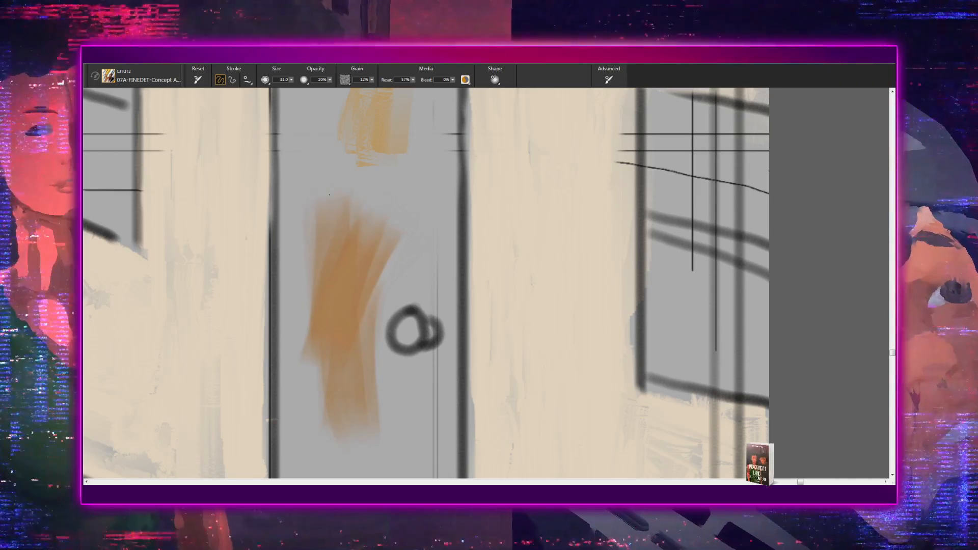
- Spread brown strokes over the door's middle, filling the areas above, left of and below the knob
drag(328, 197, 318, 296)
mouse_move(348, 257)
mouse_down()
mouse_move(381, 190)
mouse_move(395, 186)
mouse_move(394, 250)
mouse_move(418, 163)
mouse_up()
mouse_move(410, 205)
mouse_down()
mouse_move(404, 192)
mouse_move(441, 168)
mouse_move(448, 183)
mouse_up()
drag(383, 231, 389, 134)
mouse_move(357, 331)
mouse_down()
mouse_move(365, 378)
mouse_move(384, 374)
mouse_move(435, 326)
mouse_move(426, 326)
mouse_move(451, 316)
mouse_move(456, 408)
mouse_move(458, 306)
mouse_up()
mouse_move(331, 407)
mouse_down()
mouse_move(298, 219)
mouse_move(309, 230)
mouse_up()
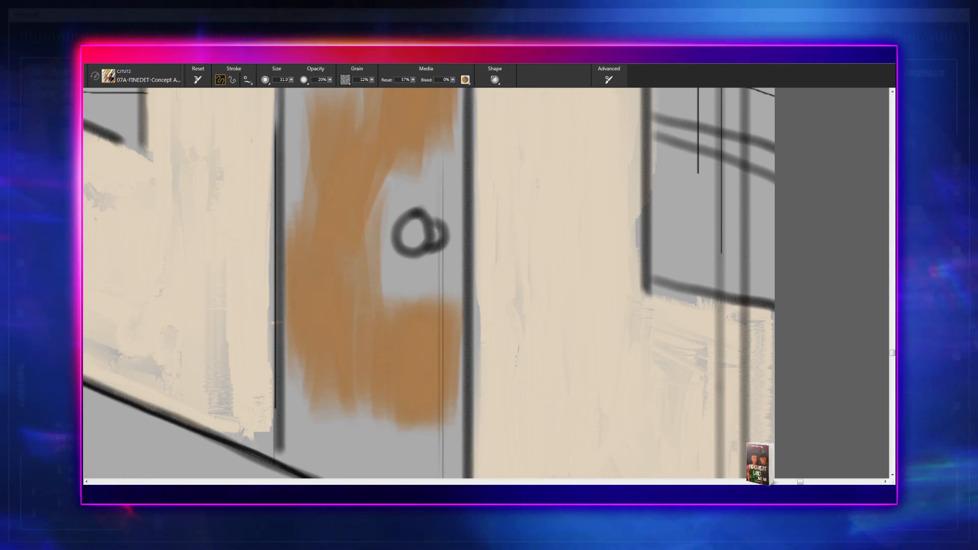
- Paint the lower part of the door brown down to its slanted base line
drag(354, 321, 331, 220)
mouse_move(301, 298)
mouse_down()
mouse_move(280, 329)
mouse_move(275, 278)
mouse_move(306, 338)
mouse_move(351, 369)
mouse_move(387, 352)
mouse_move(329, 316)
mouse_up()
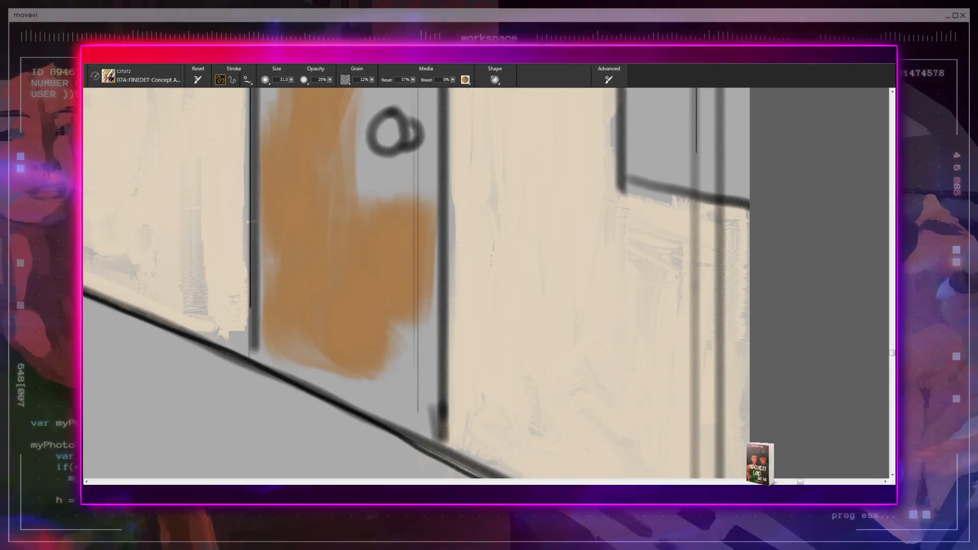
mouse_move(408, 331)
mouse_down()
mouse_move(362, 344)
mouse_move(383, 364)
mouse_move(328, 357)
mouse_move(366, 376)
mouse_move(390, 330)
mouse_move(399, 366)
mouse_move(397, 303)
mouse_up()
mouse_move(401, 261)
mouse_down()
mouse_move(392, 358)
mouse_move(429, 369)
mouse_move(429, 396)
mouse_up()
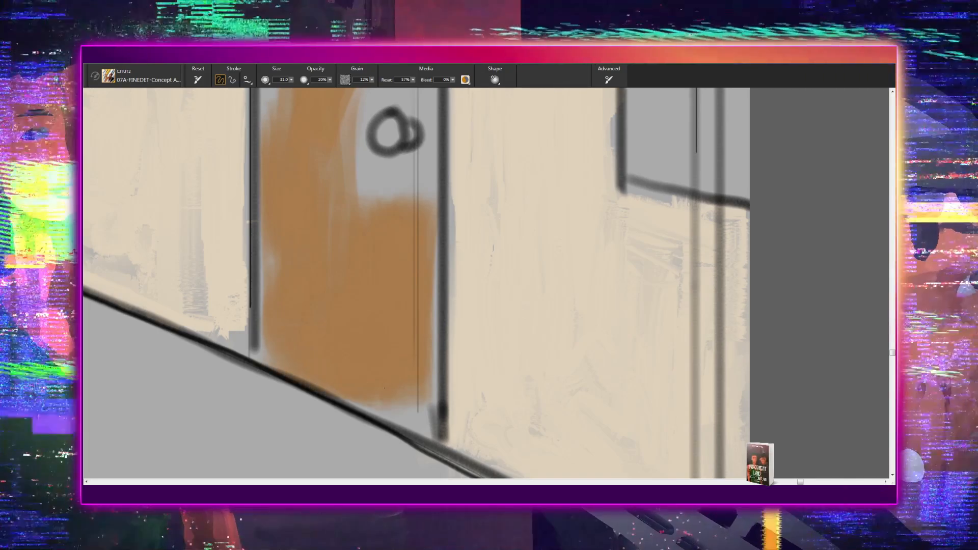
drag(362, 408, 423, 416)
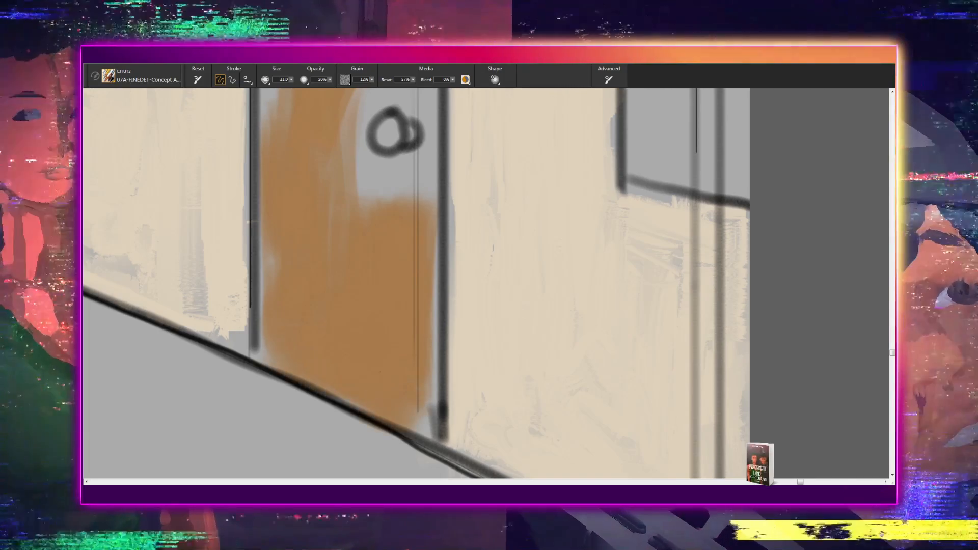
- Paint brown along the door's left side and across its upper part, covering the old orange smear
drag(386, 298, 402, 409)
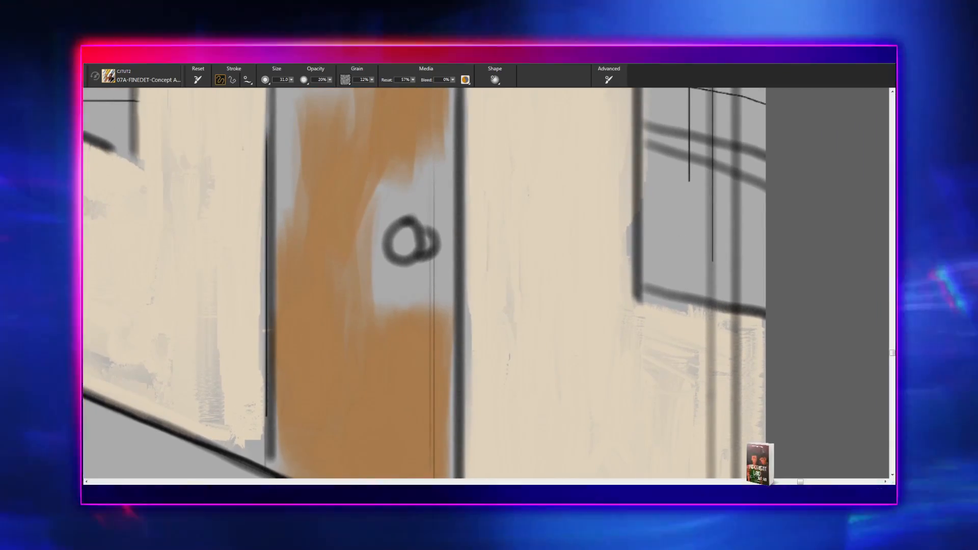
drag(337, 329, 347, 471)
mouse_move(313, 367)
mouse_down()
mouse_move(331, 230)
mouse_move(321, 320)
mouse_move(301, 224)
mouse_up()
drag(294, 346, 312, 237)
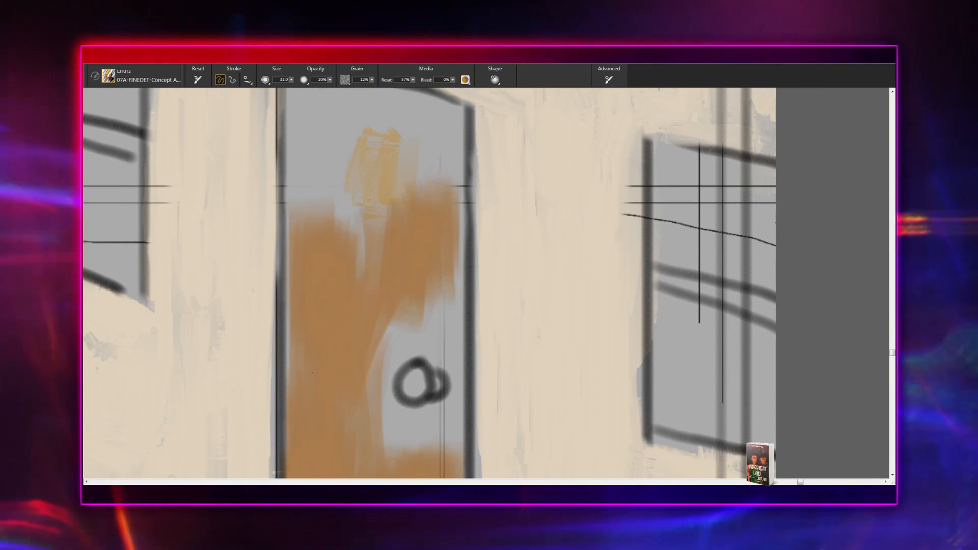
drag(370, 265, 357, 395)
drag(364, 357, 336, 270)
mouse_move(331, 357)
mouse_down()
mouse_move(337, 293)
mouse_move(323, 292)
mouse_move(301, 344)
mouse_up()
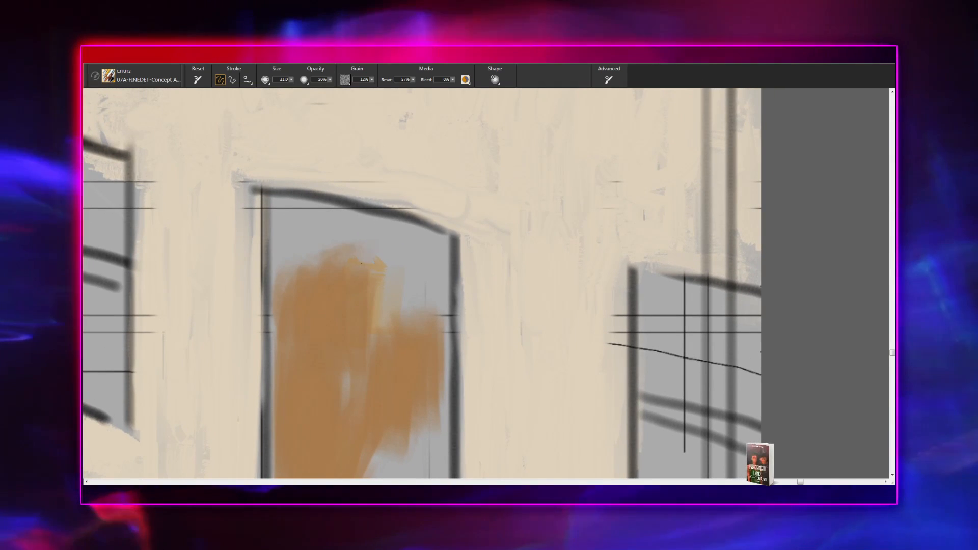
mouse_move(342, 278)
mouse_down()
mouse_move(381, 227)
mouse_move(400, 242)
mouse_move(410, 278)
mouse_move(403, 292)
mouse_move(435, 300)
mouse_move(440, 254)
mouse_move(428, 327)
mouse_up()
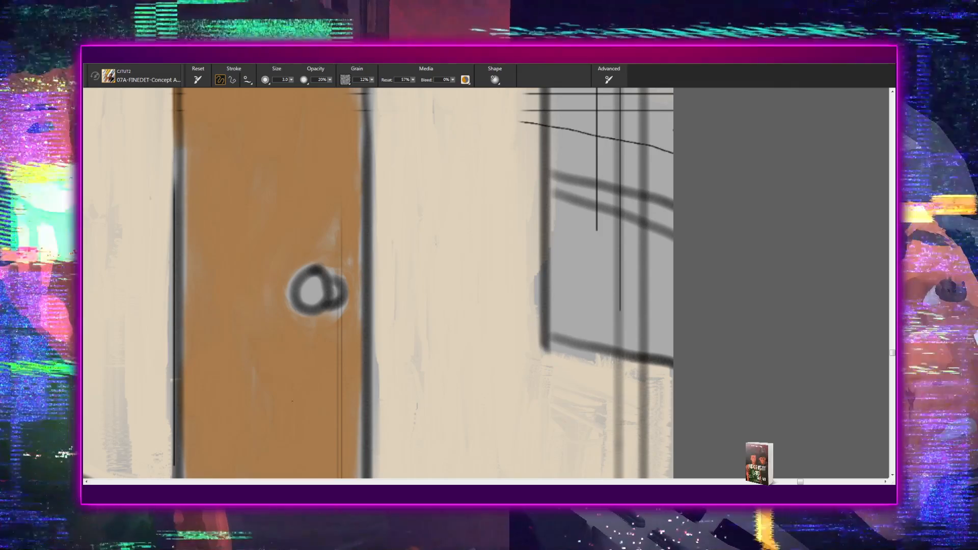
- Try thin brown hatching on the wall between the door and the right window, undoing it
drag(338, 217, 374, 355)
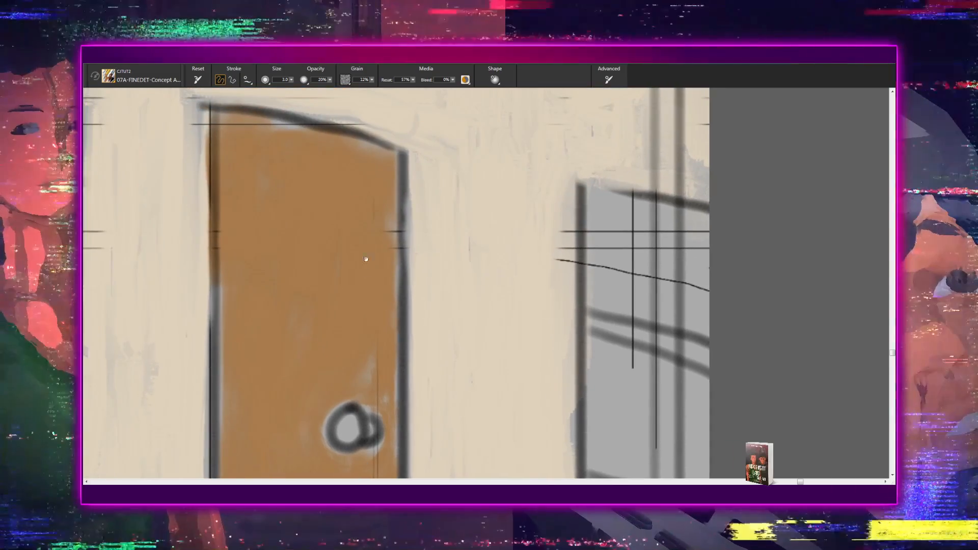
drag(366, 253, 373, 307)
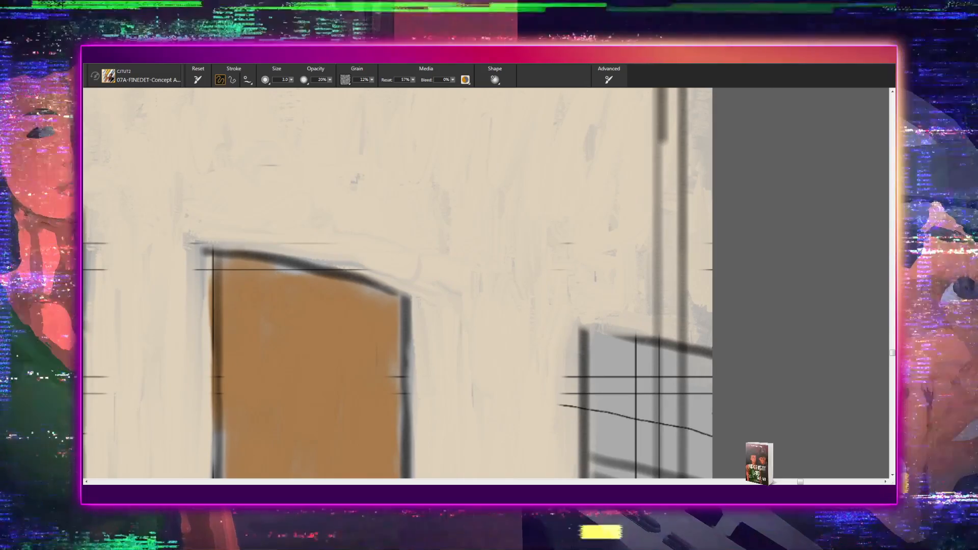
drag(393, 398, 366, 276)
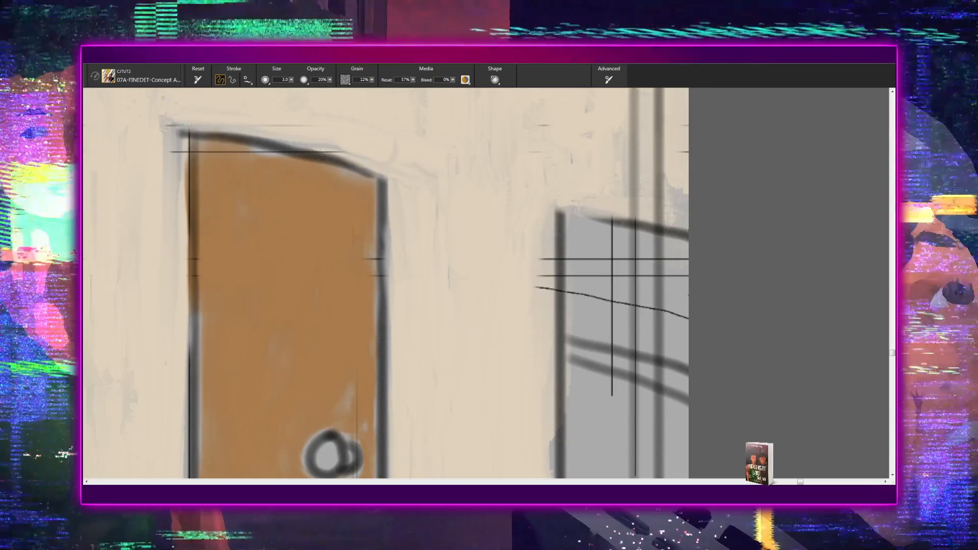
drag(339, 309, 426, 266)
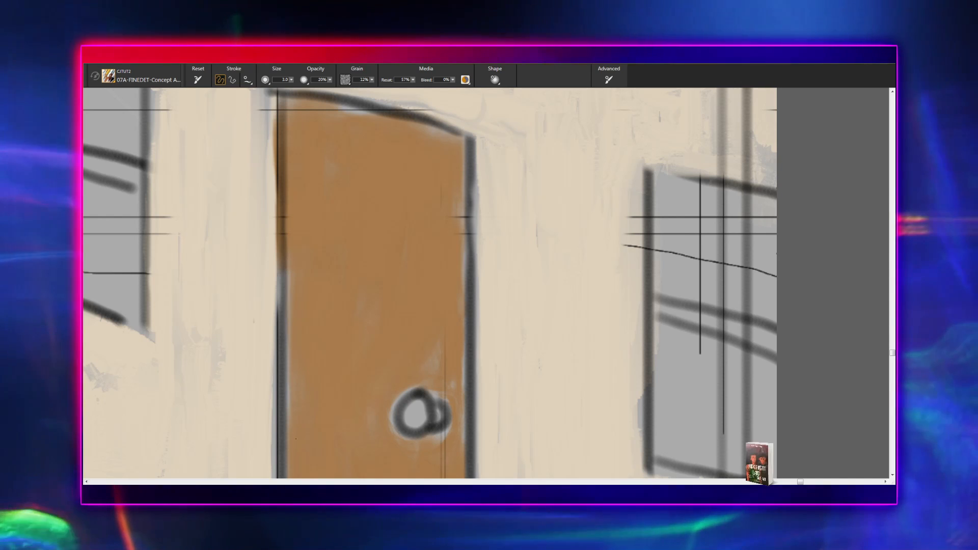
drag(343, 277, 325, 133)
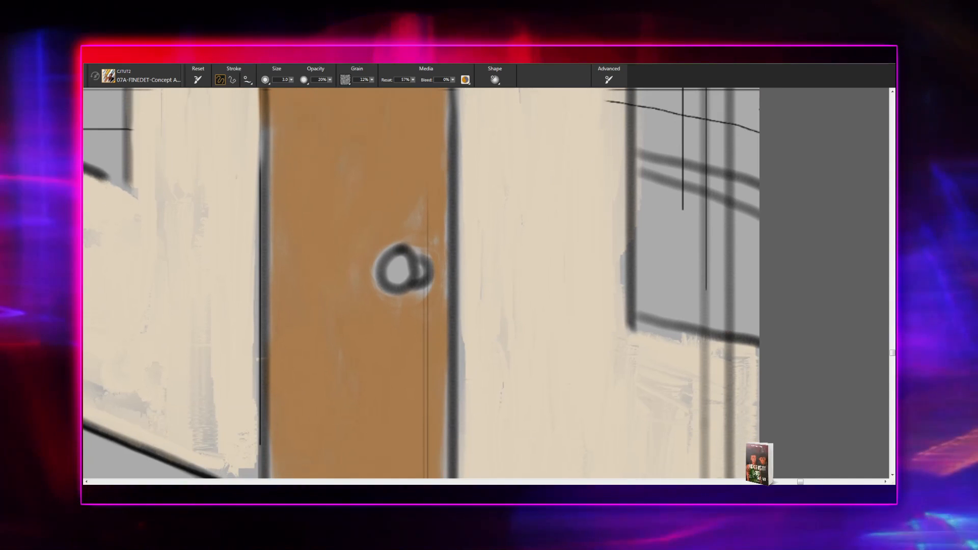
mouse_move(500, 319)
mouse_down()
mouse_move(549, 250)
mouse_move(563, 251)
mouse_up()
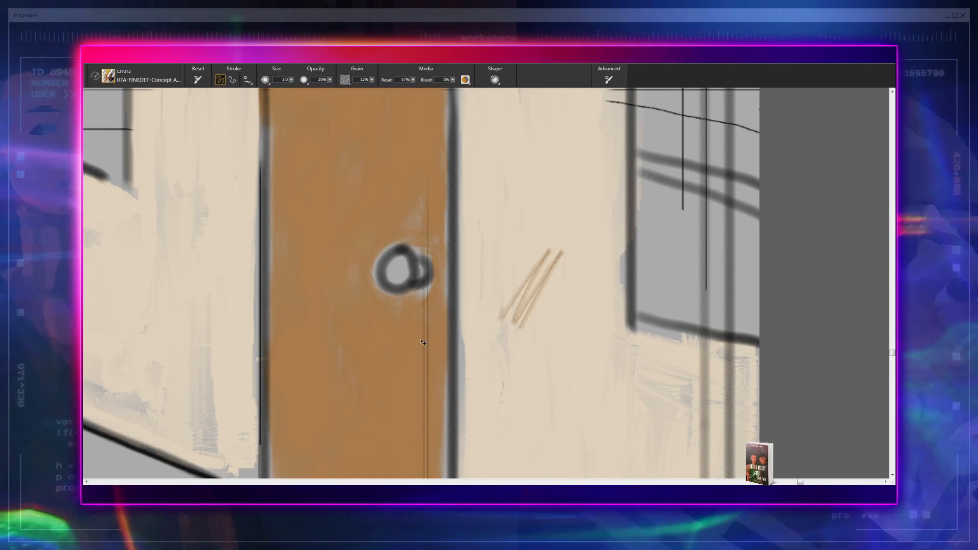
key(ctrl+z)
key(ctrl+z)
key(ctrl+z)
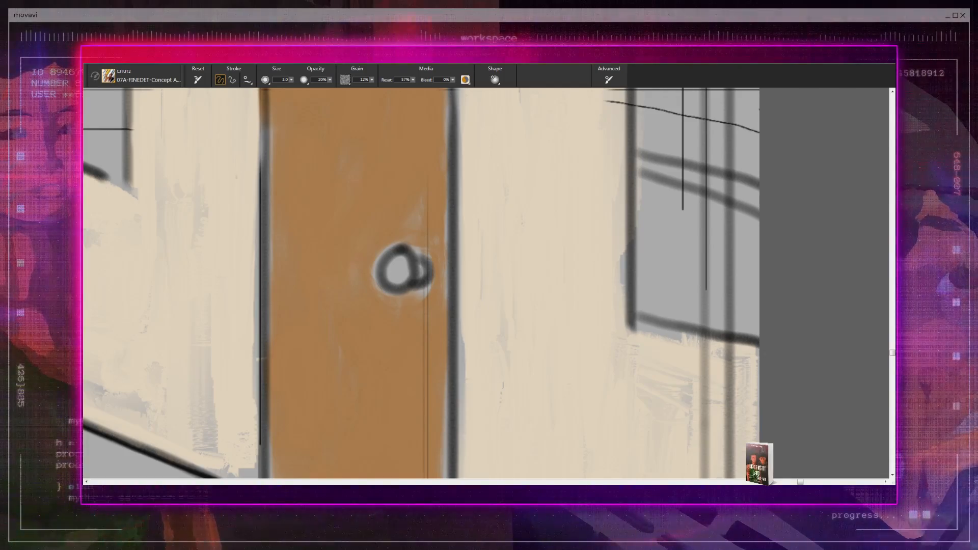
- Set the brush size to 10 and fill the pale strip along the door's right edge with brown
key(bracketright)
key(bracketright)
key(bracketright)
key(bracketright)
key(bracketright)
key(bracketright)
key(bracketright)
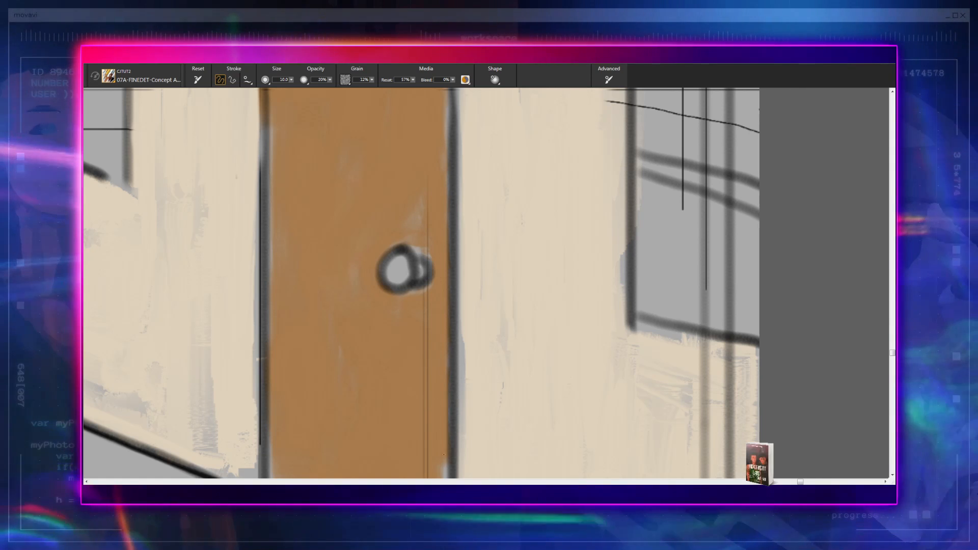
- Touch up the brown beneath the door's arched top line and along its upper side edges
drag(416, 337, 397, 469)
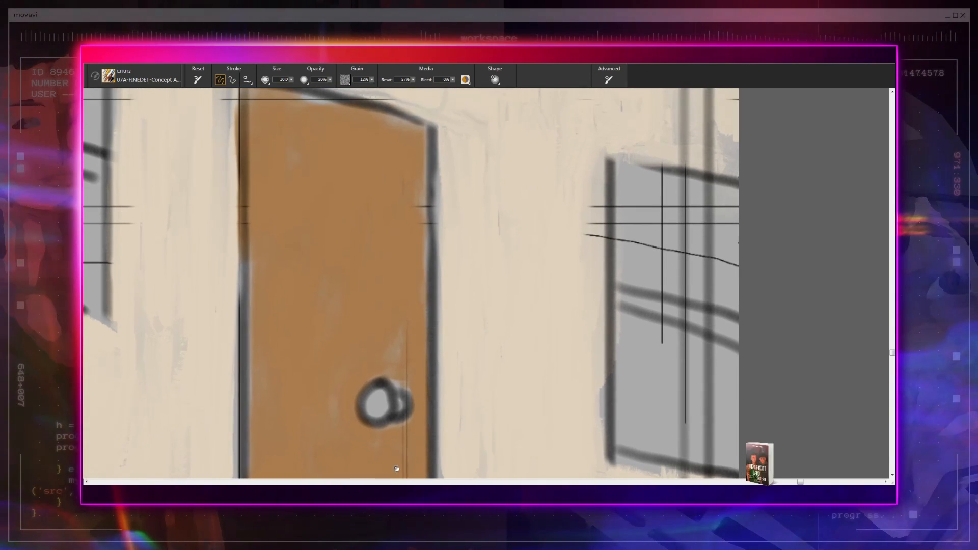
drag(407, 280, 385, 378)
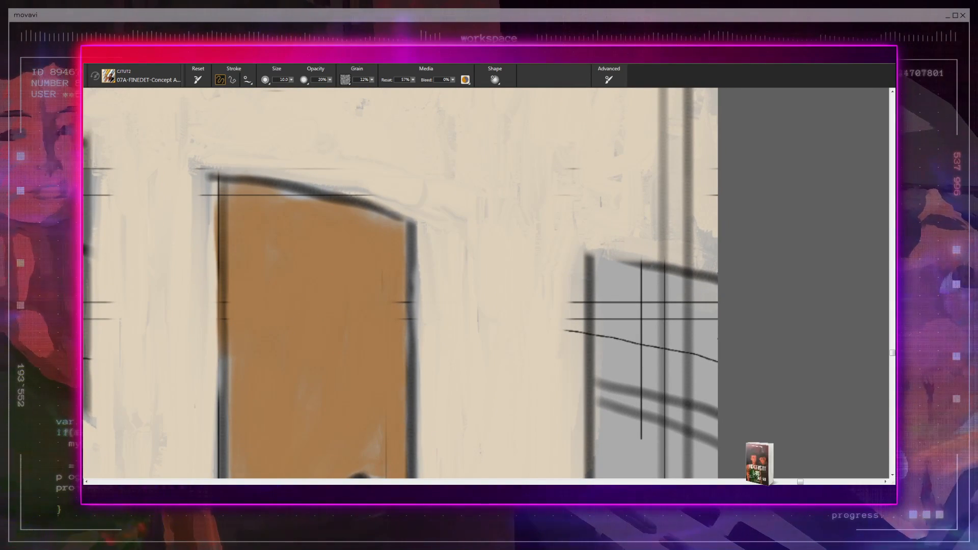
drag(336, 323, 417, 341)
drag(321, 354, 341, 256)
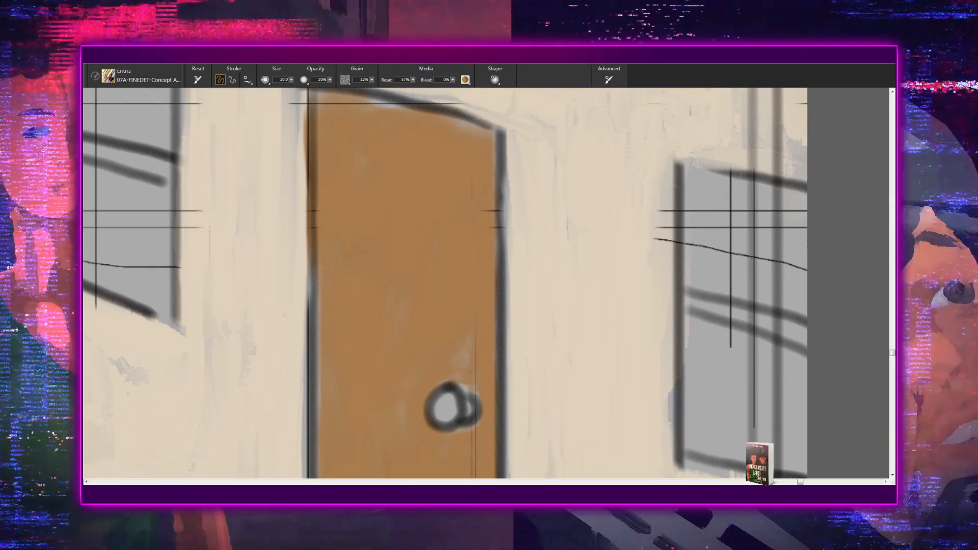
drag(331, 389, 332, 254)
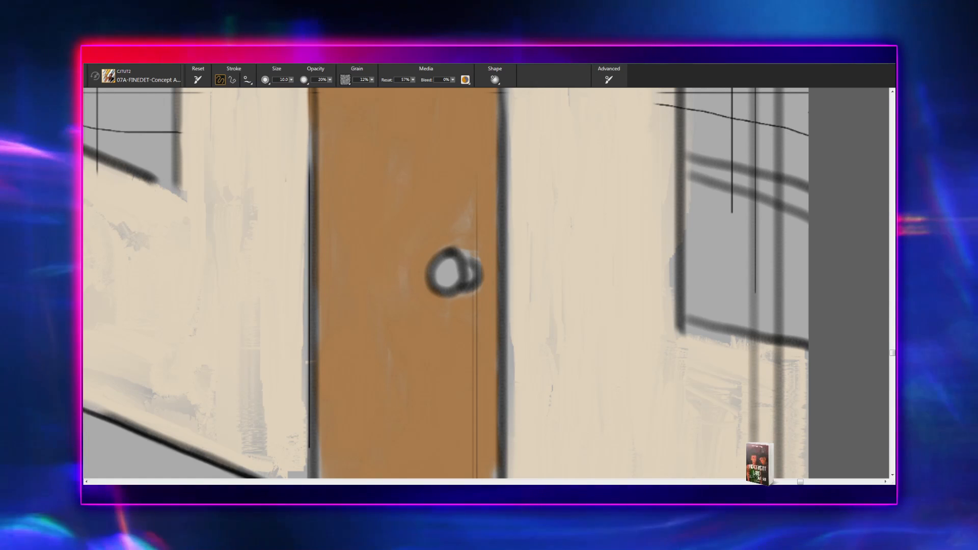
scroll(399, 277, up, 10)
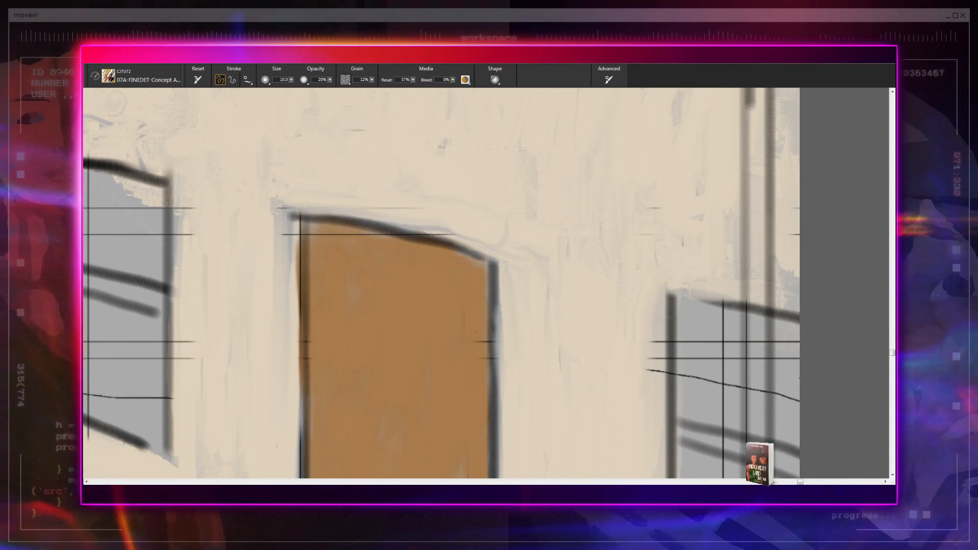
drag(443, 383, 424, 225)
drag(414, 298, 416, 187)
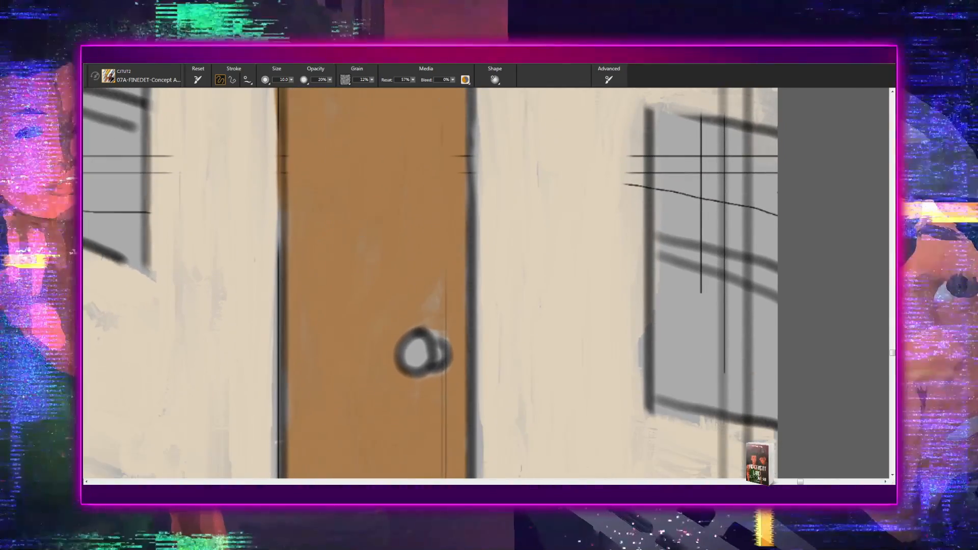
- Paint straight brown strokes down the right and left sides of the house's upper-left window frame
mouse_move(323, 284)
mouse_down()
mouse_move(382, 395)
mouse_move(379, 477)
mouse_up()
drag(402, 307, 484, 492)
drag(410, 219, 416, 438)
drag(415, 278, 477, 440)
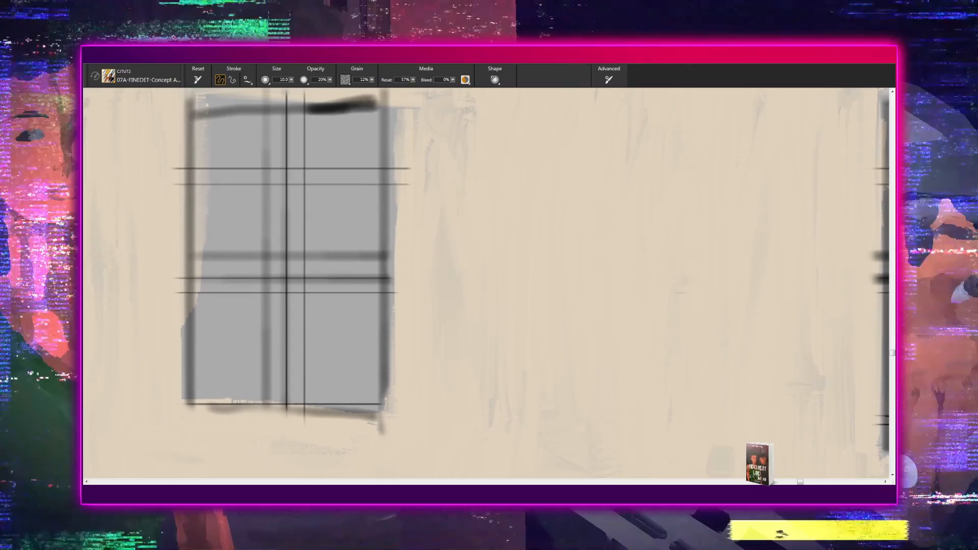
drag(440, 210, 438, 260)
drag(468, 162, 468, 407)
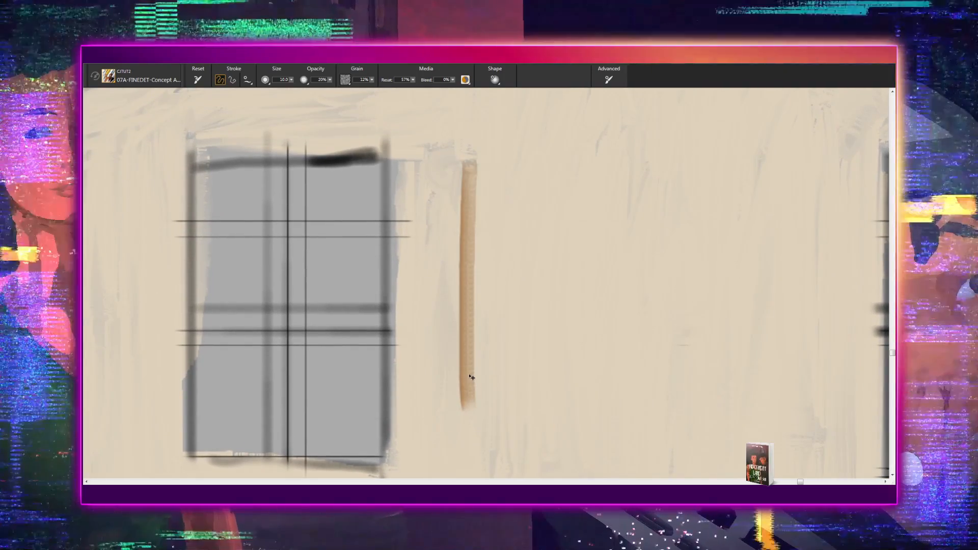
key(ctrl+z)
drag(389, 150, 390, 455)
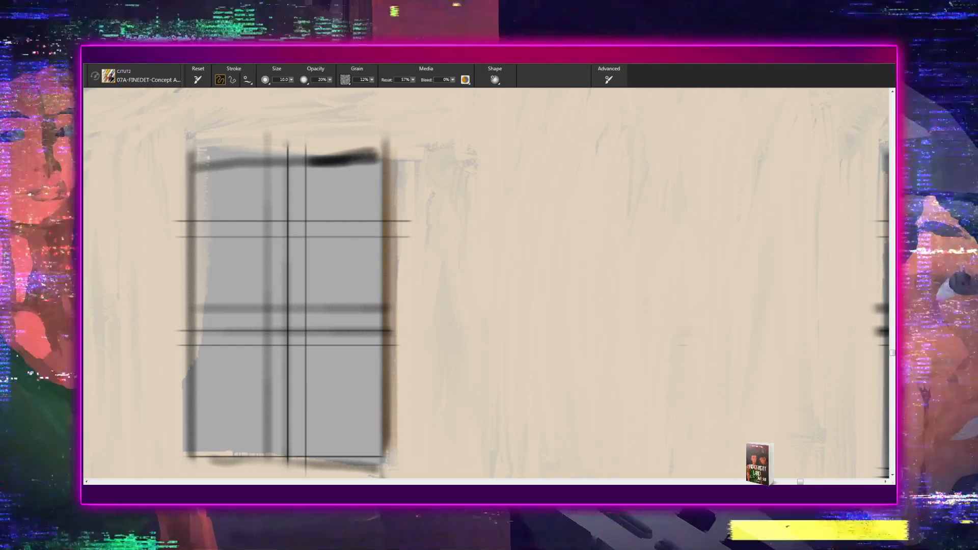
drag(466, 285, 537, 251)
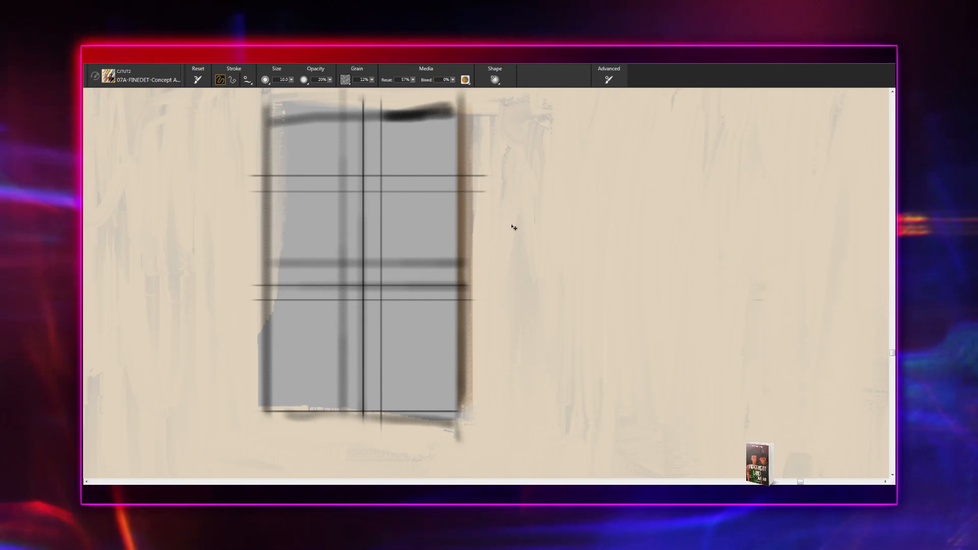
key(ctrl+z)
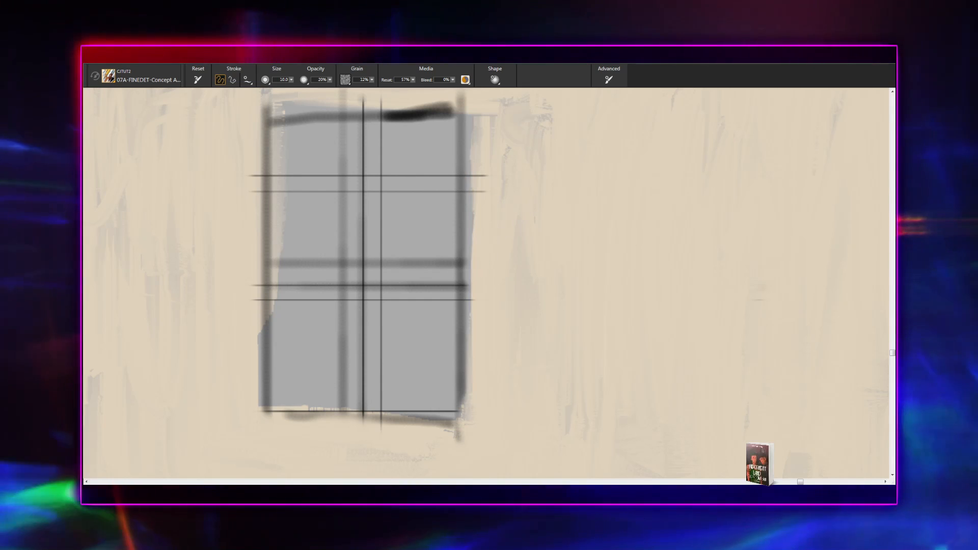
drag(464, 112, 469, 402)
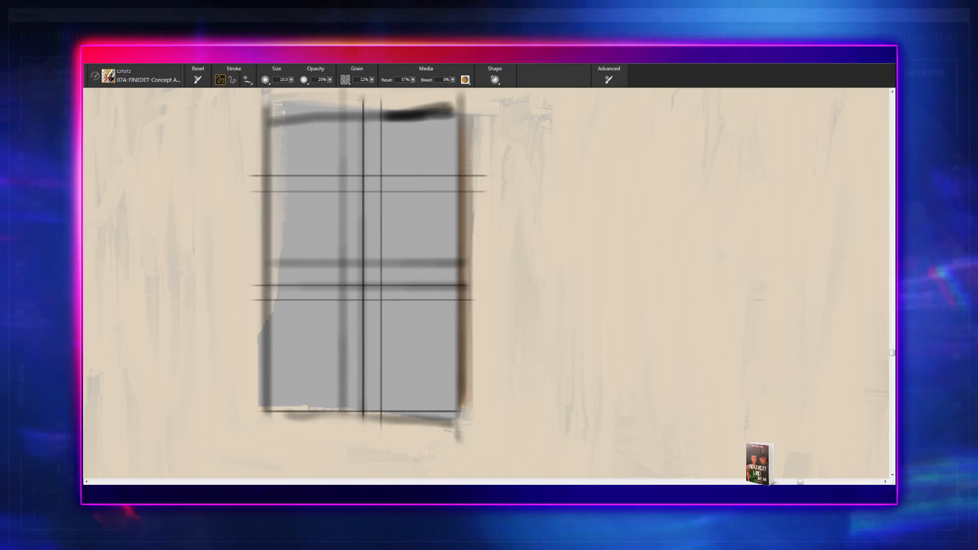
drag(263, 120, 261, 412)
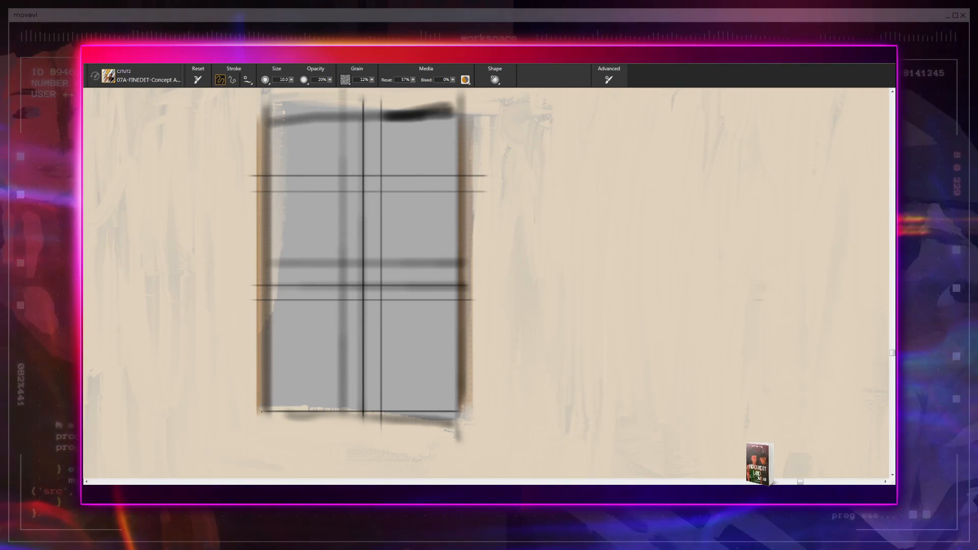
- Try brown diagonal strokes and a vertical stroke on the bare wall beside the upper-left window
drag(611, 224, 520, 386)
mouse_move(647, 233)
mouse_down()
mouse_move(541, 388)
mouse_move(682, 252)
mouse_move(599, 359)
mouse_up()
drag(627, 414, 721, 323)
drag(660, 438, 742, 355)
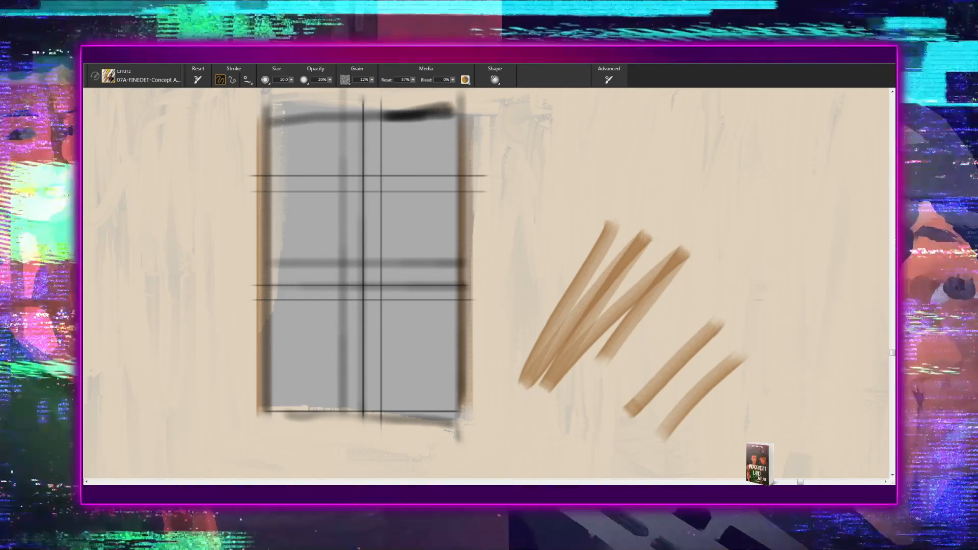
key(ctrl+z)
key(ctrl+z)
key(ctrl+z)
key(ctrl+z)
key(ctrl+z)
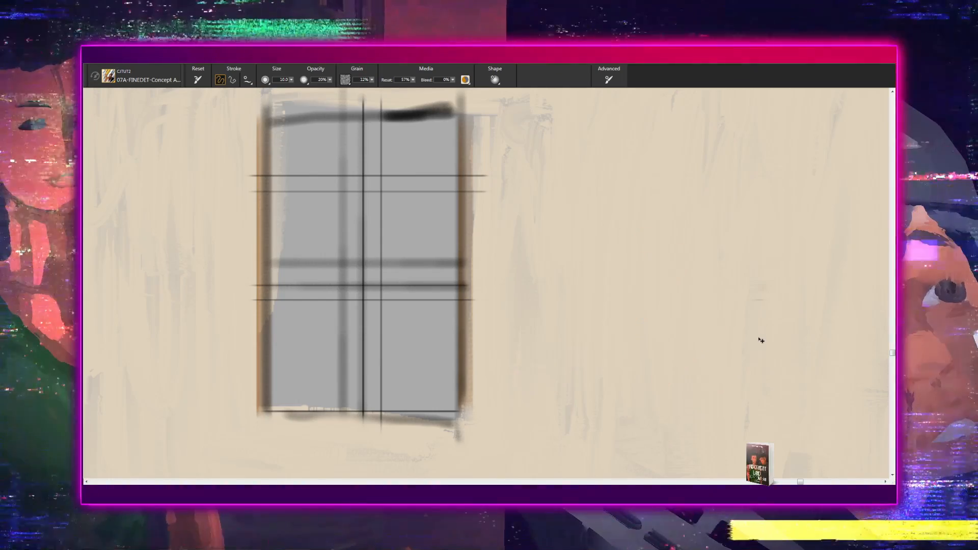
drag(527, 216, 528, 393)
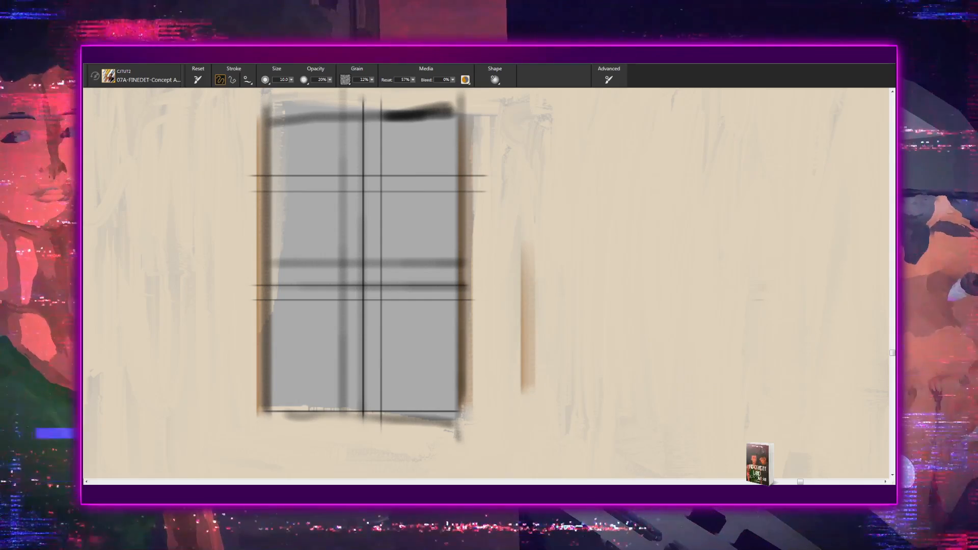
key(ctrl+z)
- Paint brown strokes along the top and bottom edges of the upper-left window frame
scroll(516, 375, up, 3)
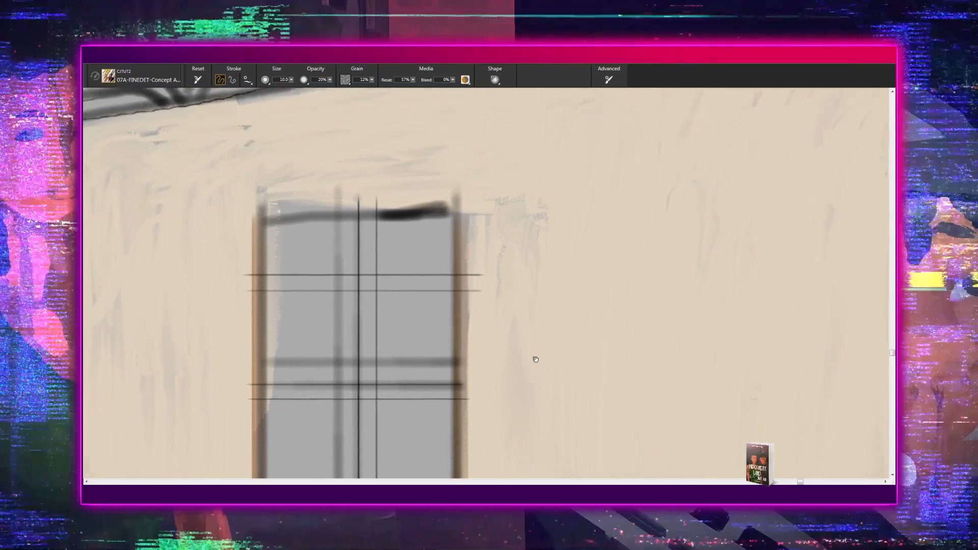
mouse_move(258, 233)
mouse_down()
mouse_move(359, 224)
mouse_move(456, 236)
mouse_up()
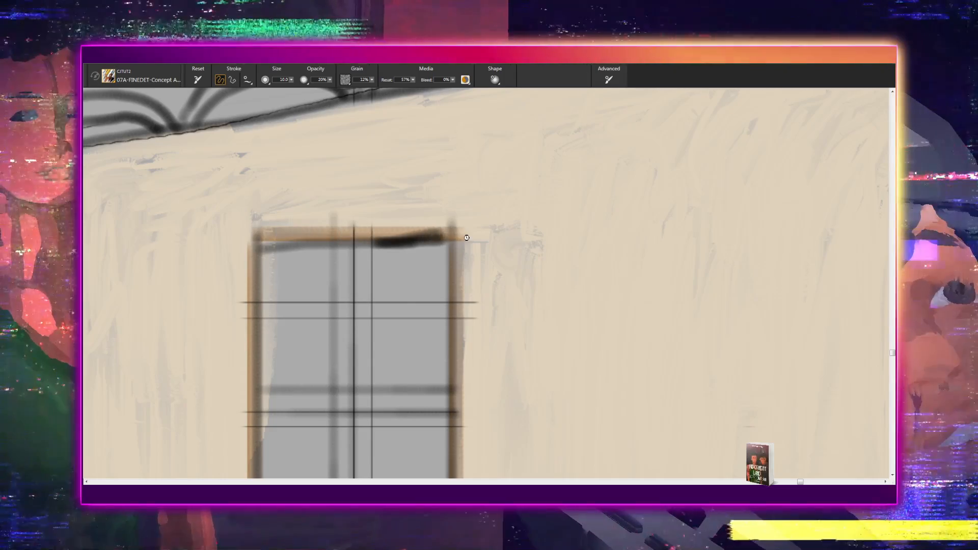
key(ctrl+z)
drag(256, 238, 458, 234)
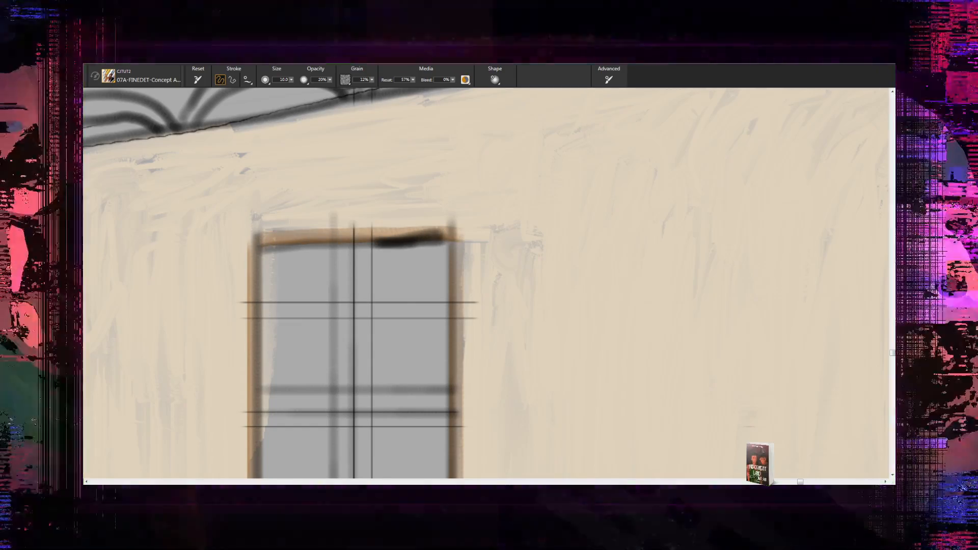
scroll(513, 266, down, 5)
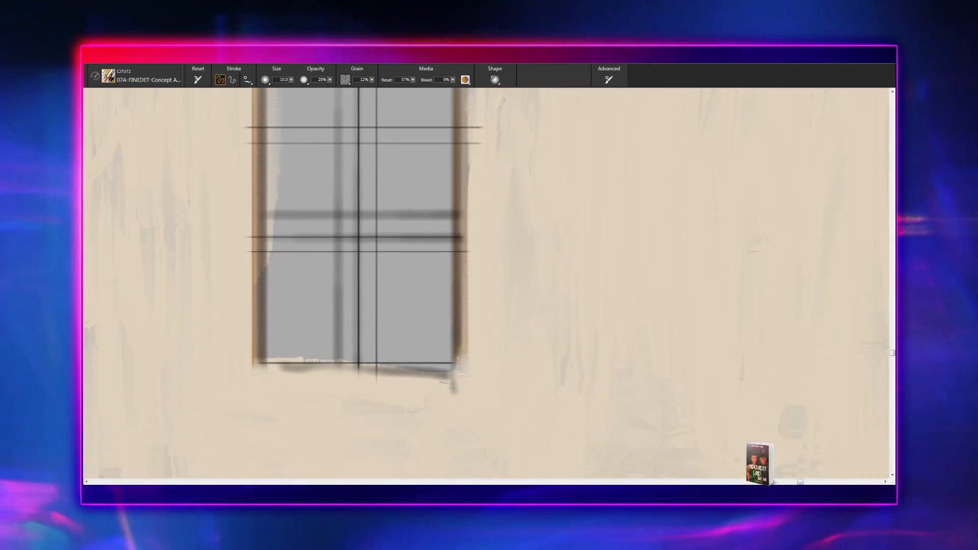
drag(292, 354, 411, 363)
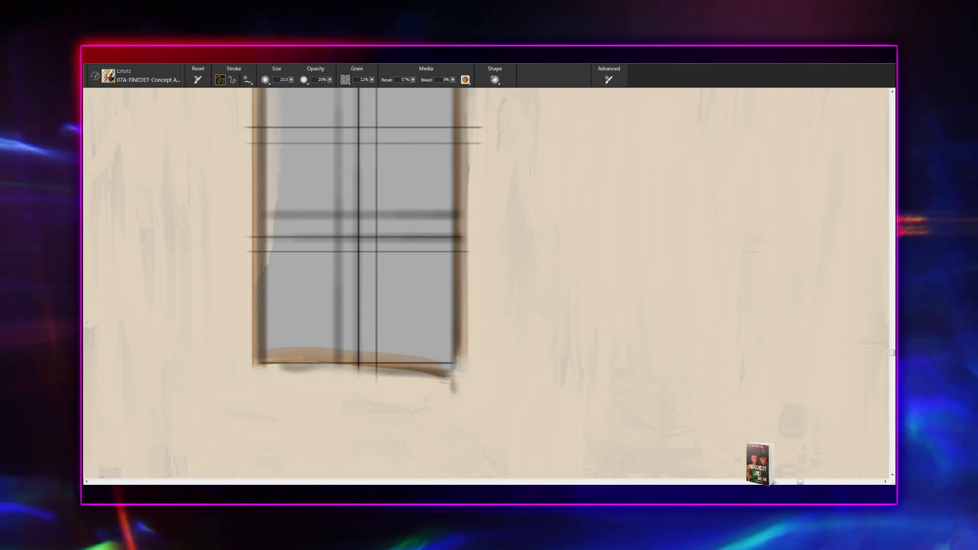
key(ctrl+z)
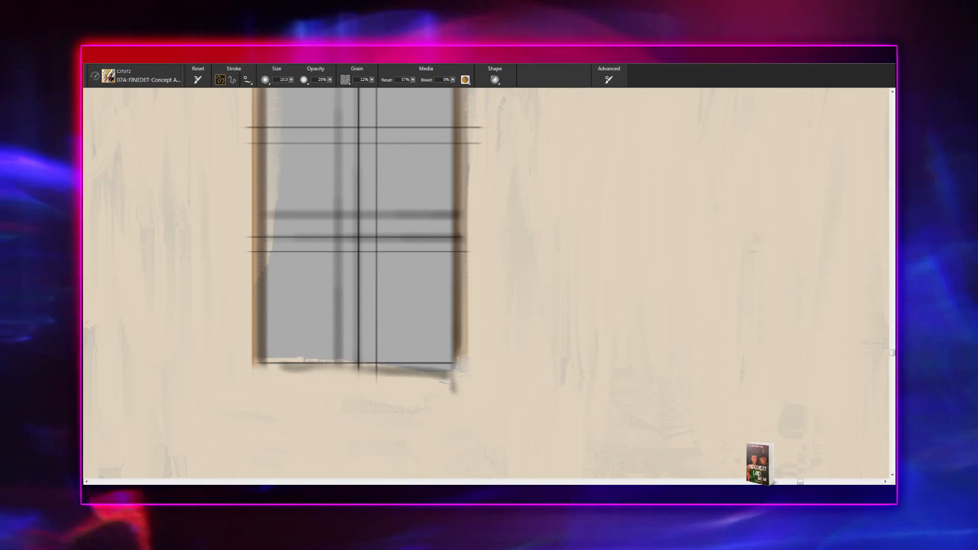
drag(255, 366, 456, 377)
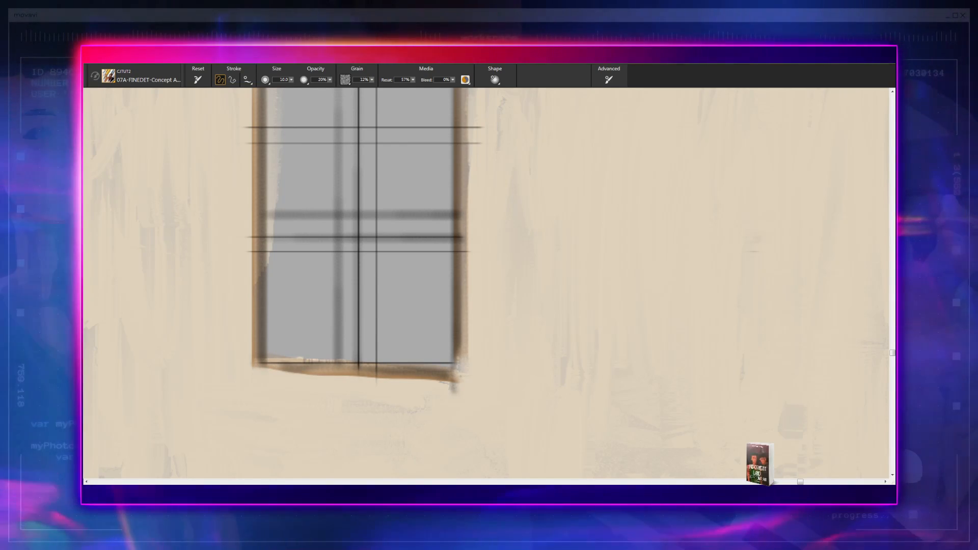
- Check the window frame against the whole house and paint brown along the upper-left window's upper horizontal crossbar
key(ctrl+minus)
key(ctrl+minus)
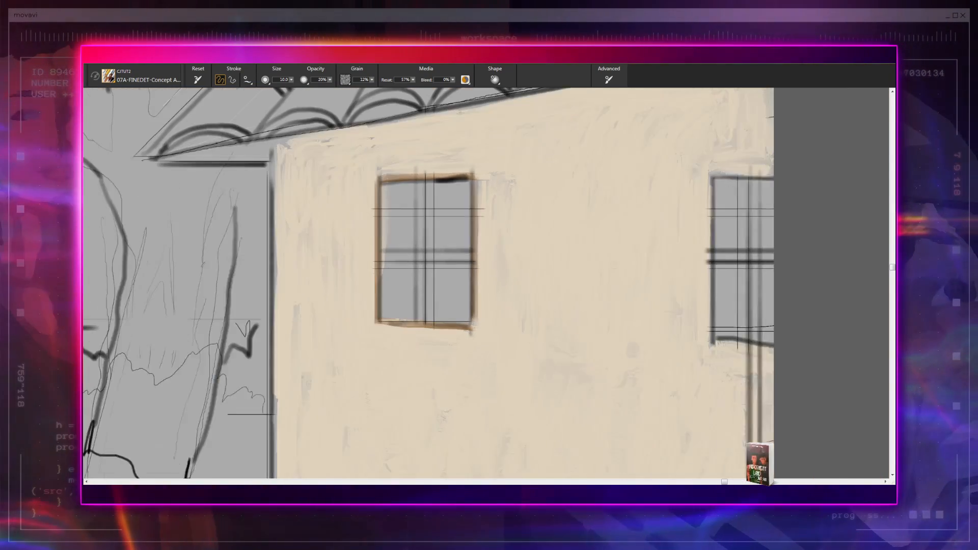
key(ctrl+minus)
key(ctrl+minus)
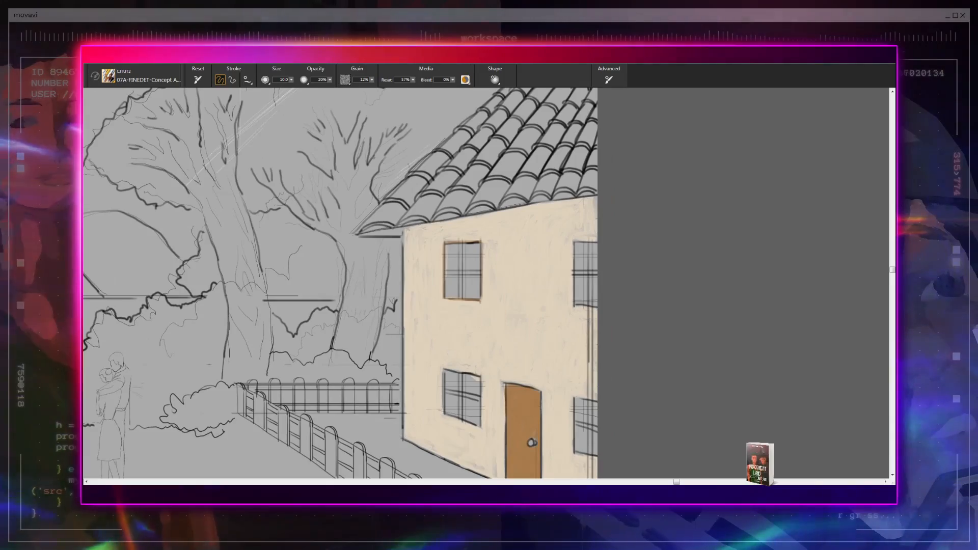
scroll(486, 282, up, 8)
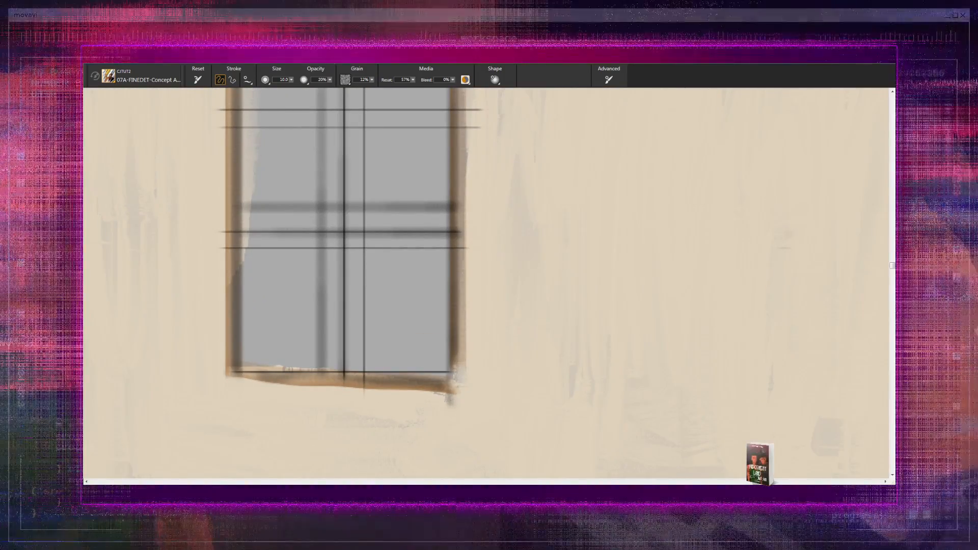
drag(504, 236, 495, 317)
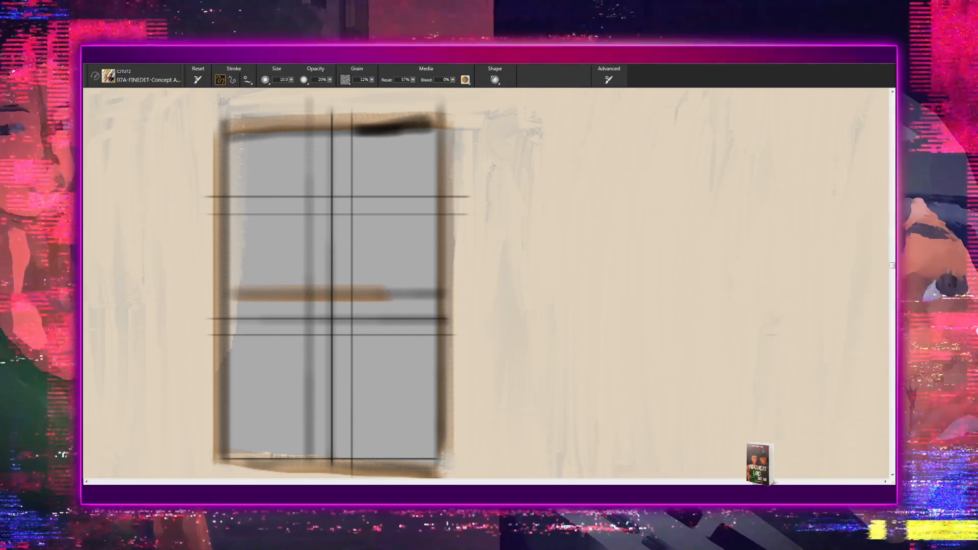
- Paint brown strokes along the top edge and down the left side of the upper-right window frame
mouse_move(632, 328)
mouse_down()
mouse_move(461, 336)
mouse_move(319, 289)
mouse_up()
drag(548, 273, 287, 373)
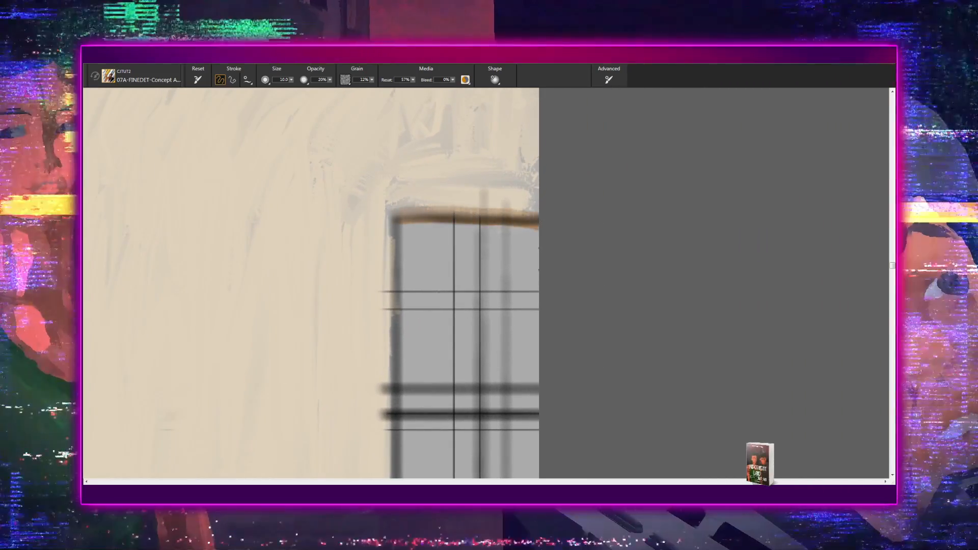
drag(540, 270, 526, 201)
drag(383, 150, 383, 458)
drag(441, 372, 428, 234)
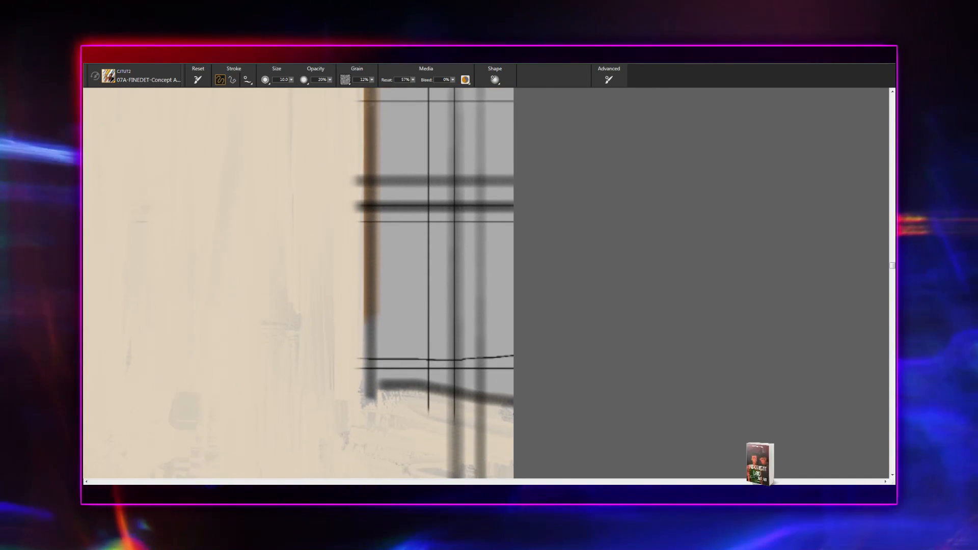
- Paint brown along the upper-right window's slanted bottom edge, redoing the stroke, and along its lower horizontal crossbar
drag(380, 382, 443, 391)
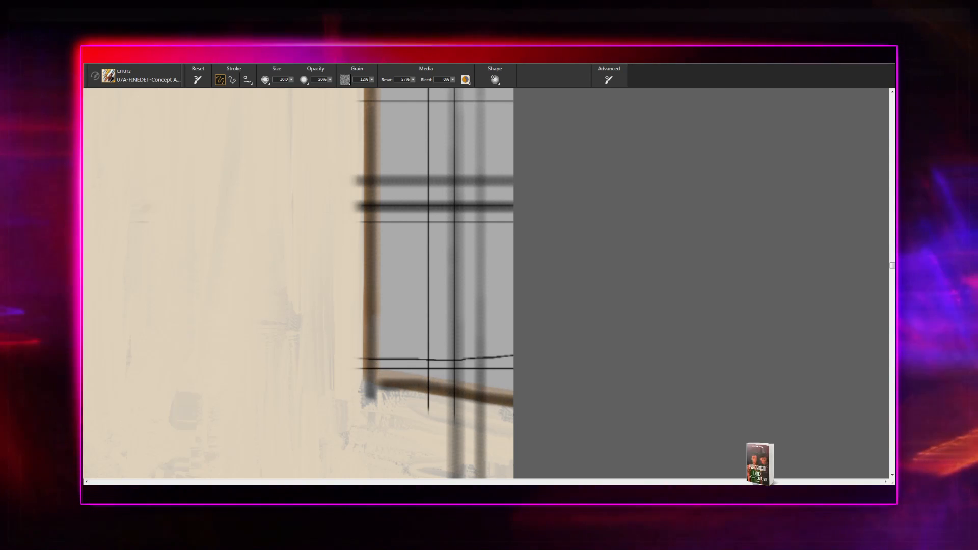
key(ctrl+z)
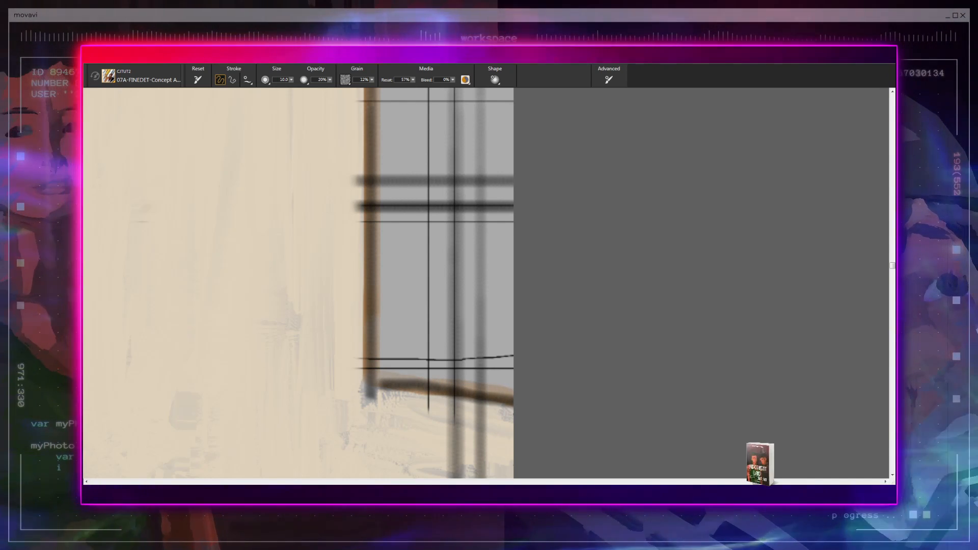
drag(422, 301, 408, 418)
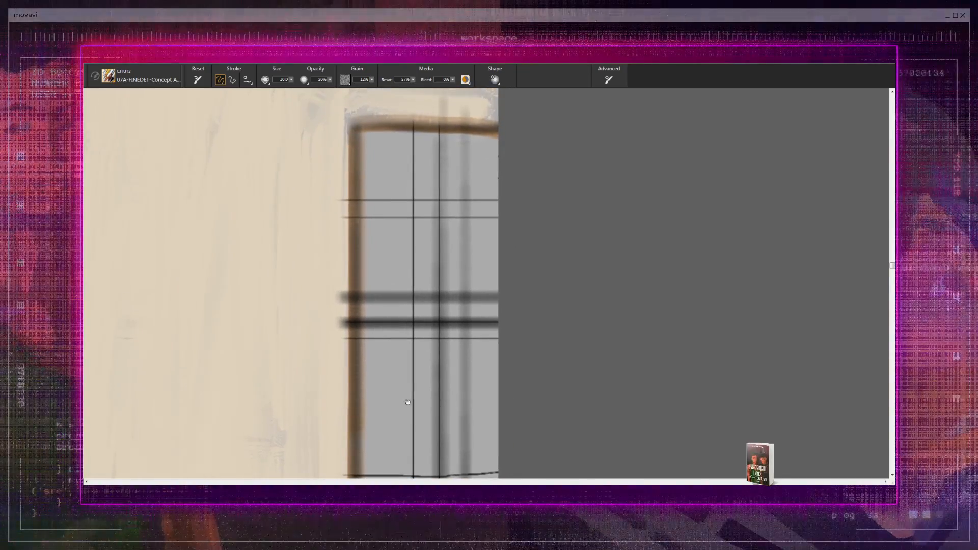
drag(361, 319, 450, 321)
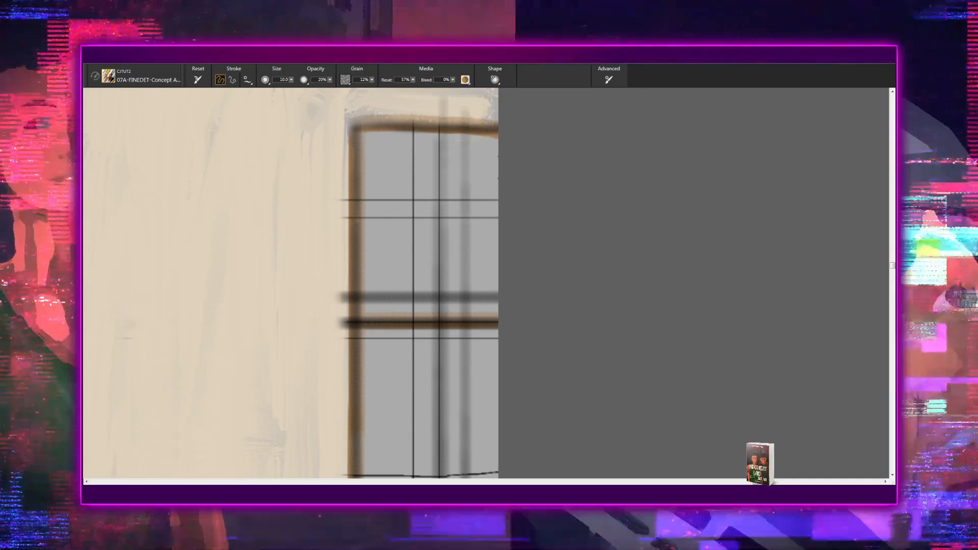
drag(349, 363, 453, 126)
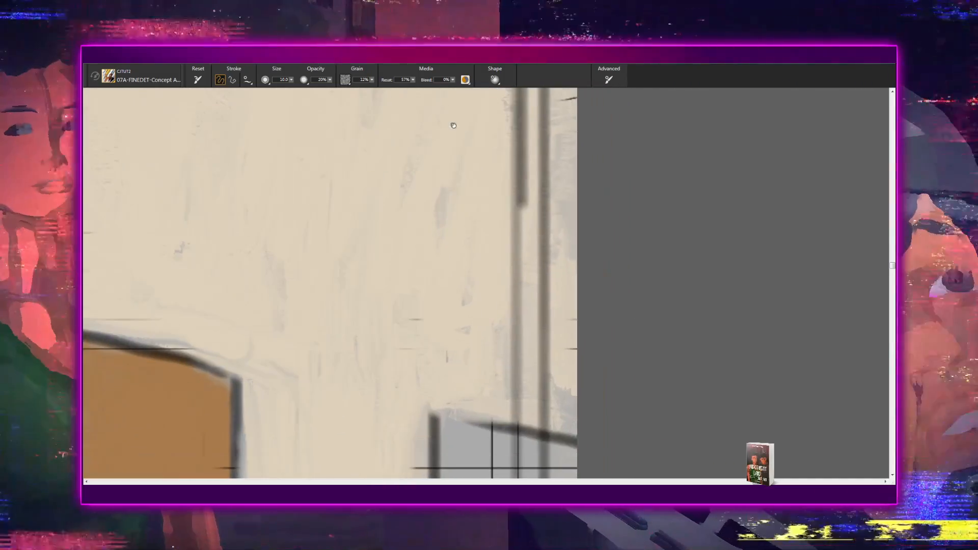
- Paint brown strokes along the top edge, left side and bottom edge of the lower-right window frame
drag(482, 271, 459, 142)
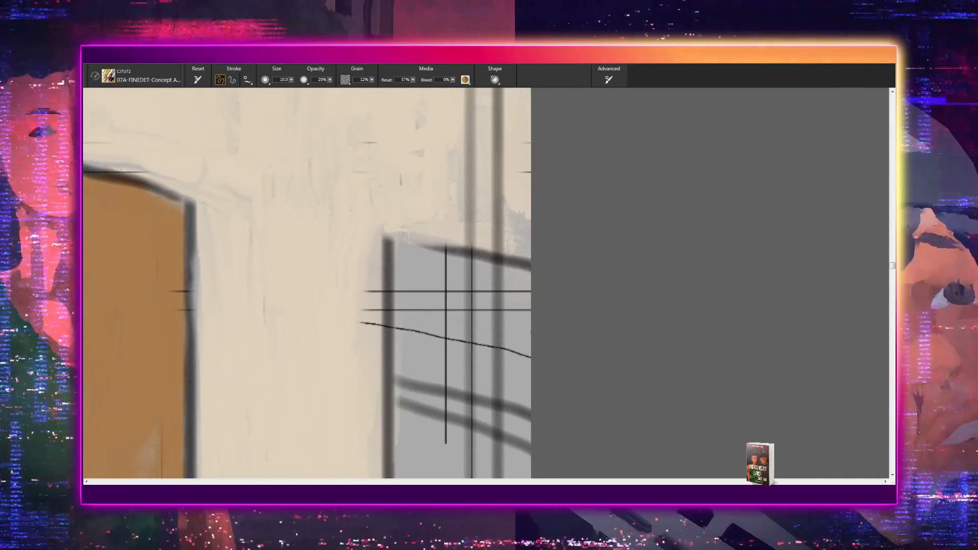
drag(390, 239, 461, 257)
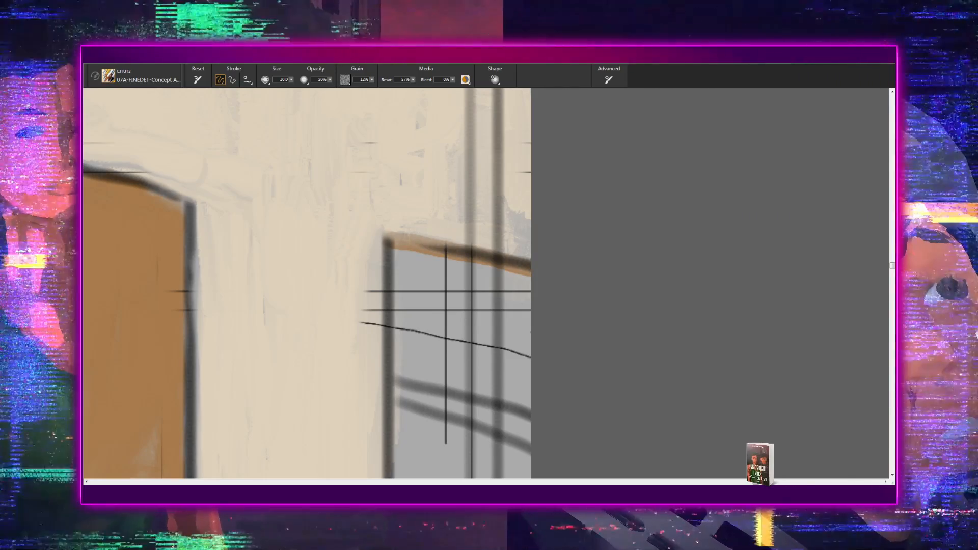
drag(561, 282, 529, 182)
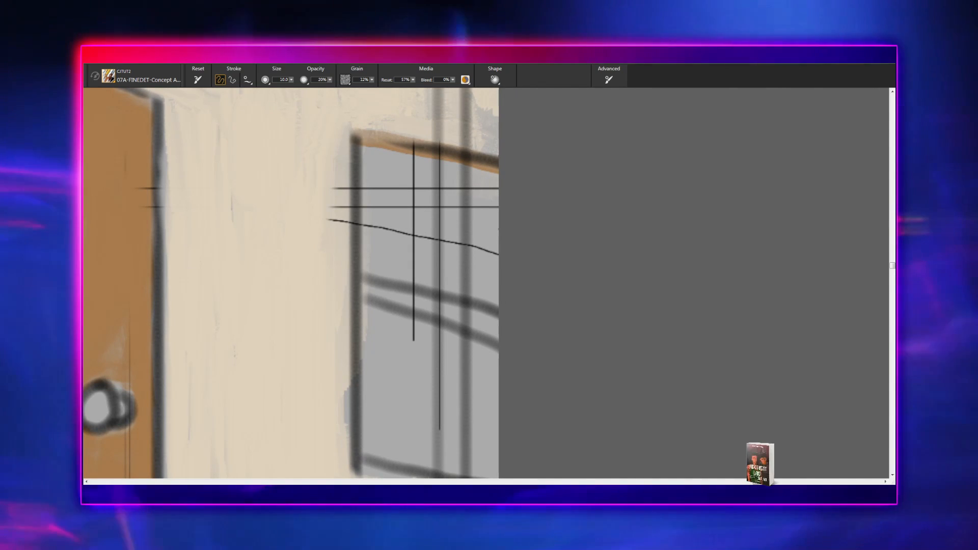
drag(355, 136, 358, 450)
drag(525, 317, 470, 196)
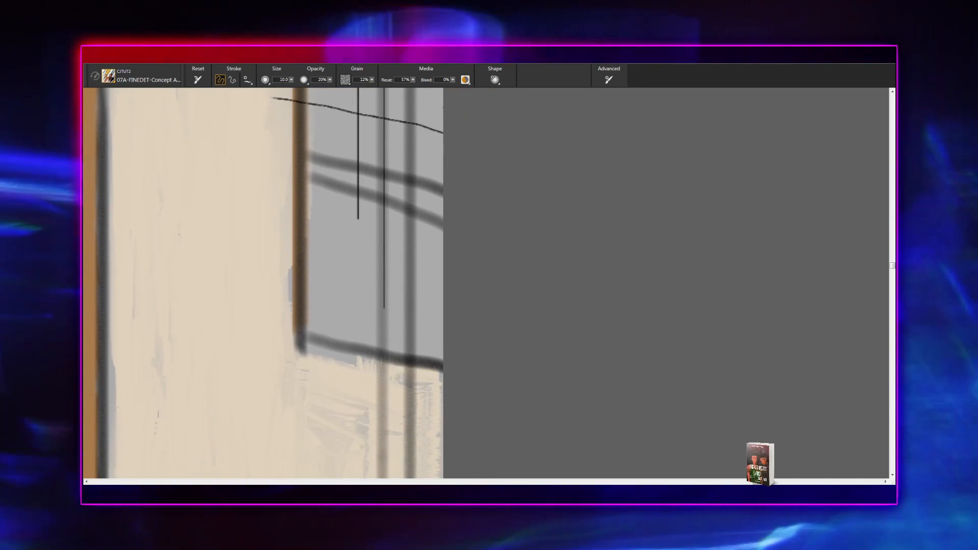
drag(308, 335, 423, 362)
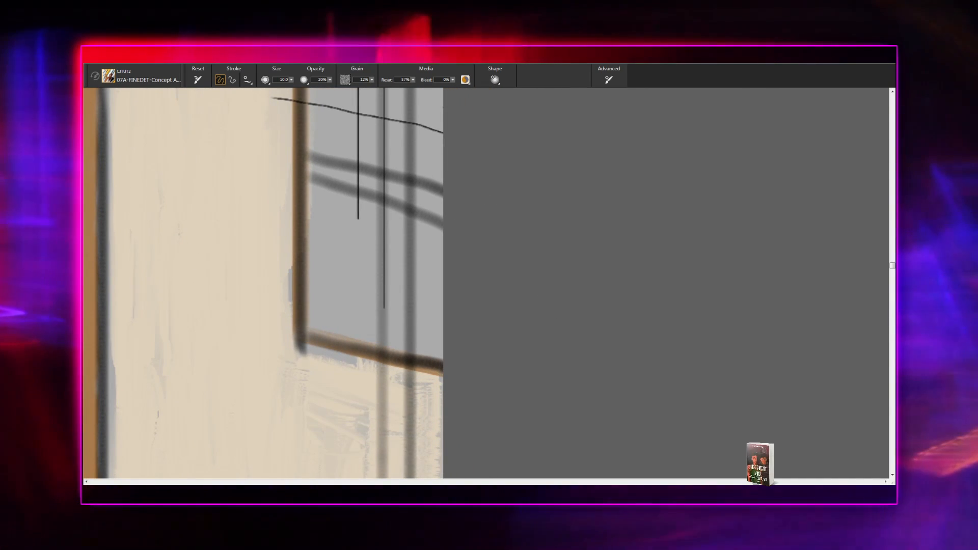
- Paint brown strokes along the top, right, left and bottom edges of the lower-left window frame
drag(328, 380, 628, 432)
drag(421, 284, 596, 365)
drag(496, 299, 559, 325)
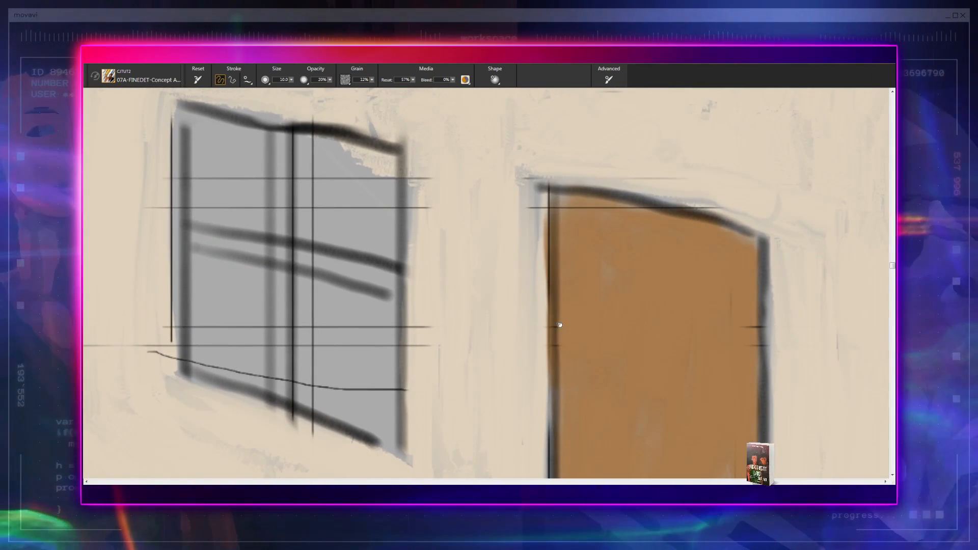
drag(454, 227, 458, 284)
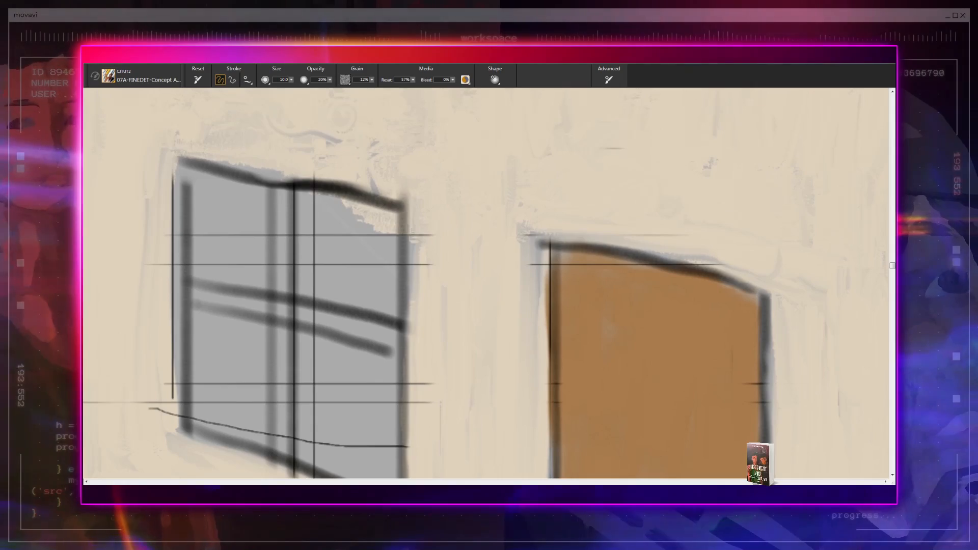
drag(186, 152, 394, 197)
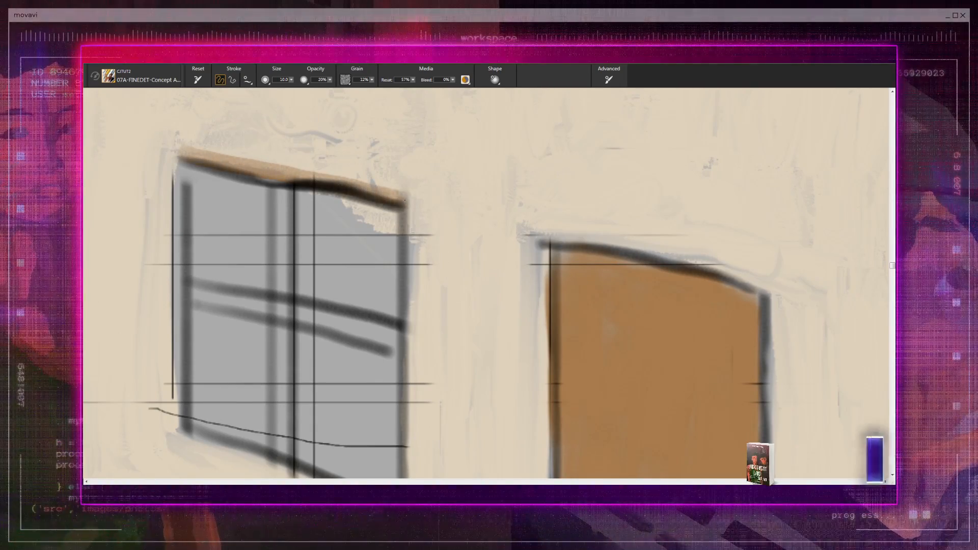
drag(400, 199, 405, 428)
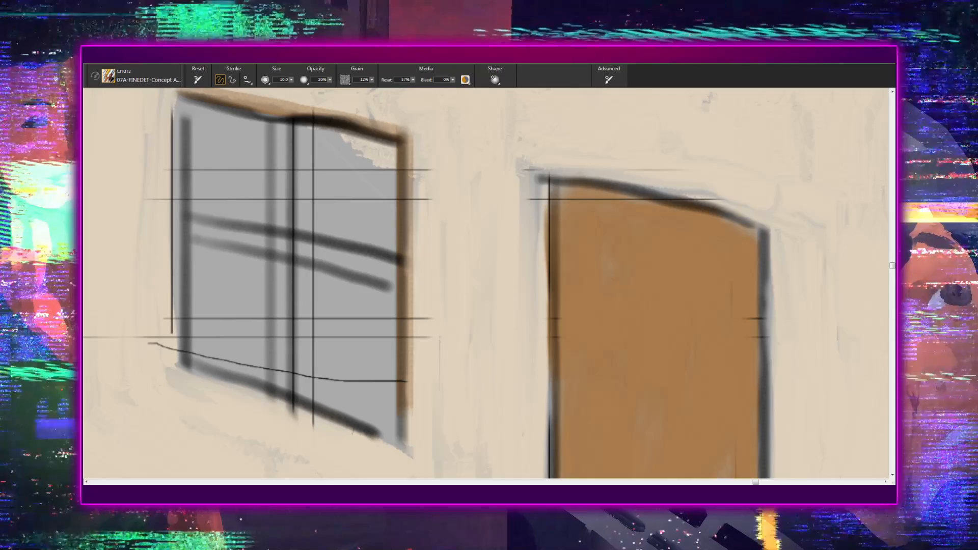
drag(186, 102, 188, 187)
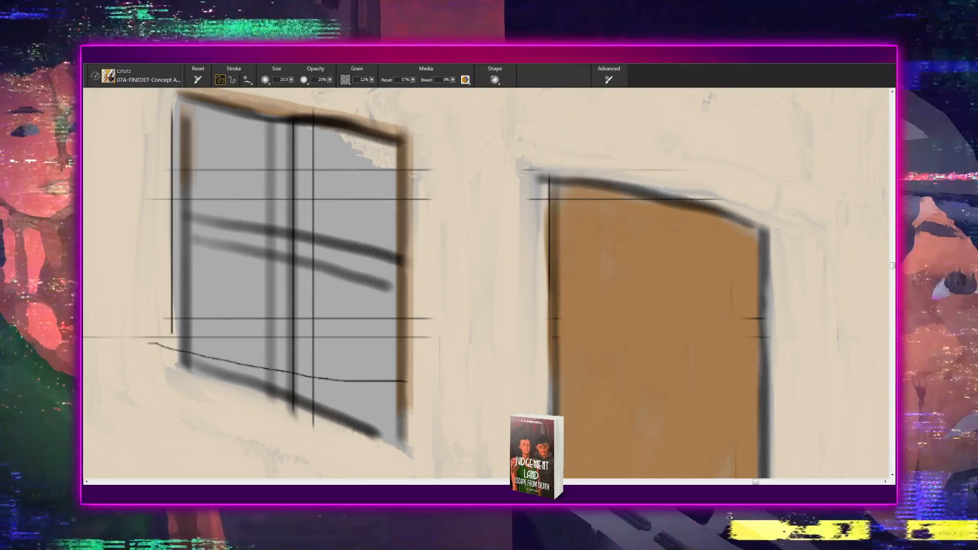
mouse_move(188, 238)
mouse_down()
mouse_move(189, 366)
mouse_move(300, 399)
mouse_up()
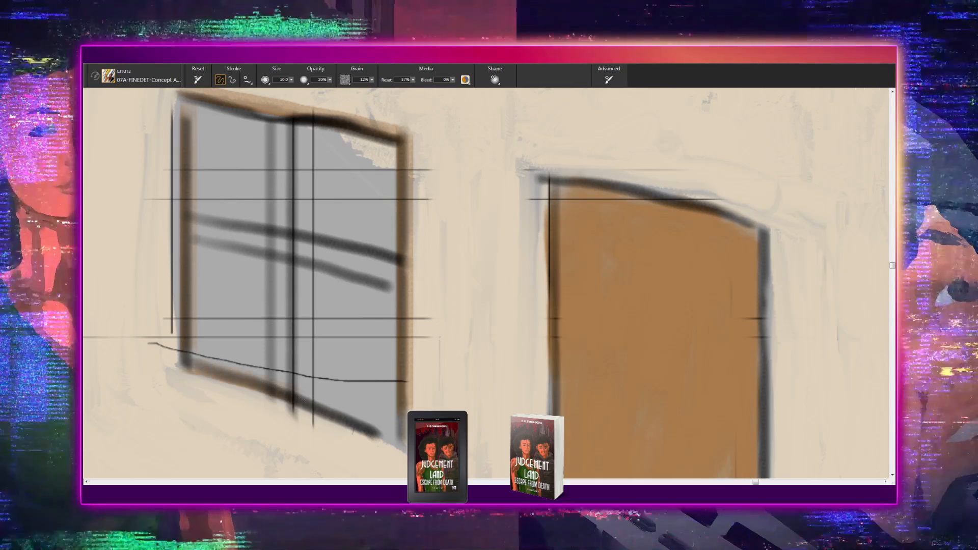
drag(355, 419, 396, 440)
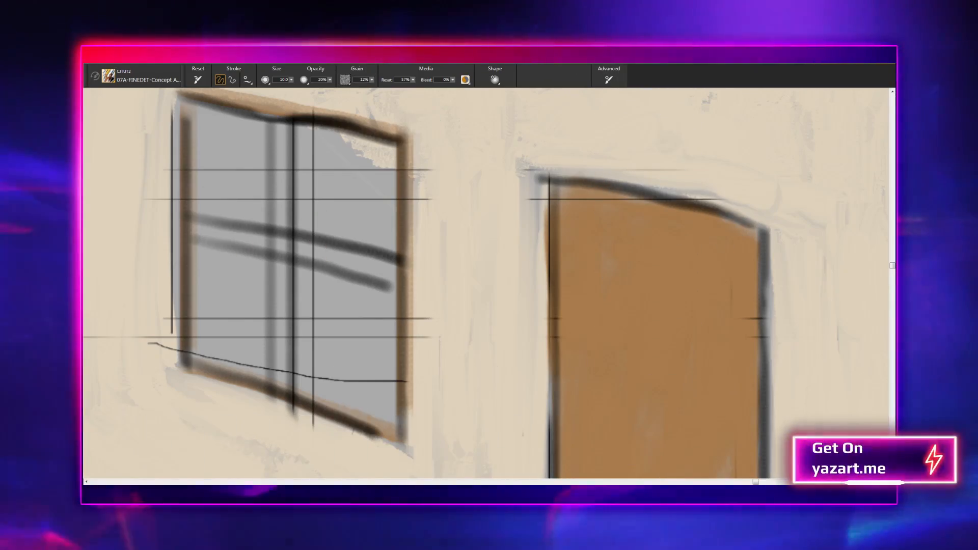
- Paint brown along the lower-left window's upper horizontal crossbar and down its vertical crossbar
drag(191, 218, 366, 259)
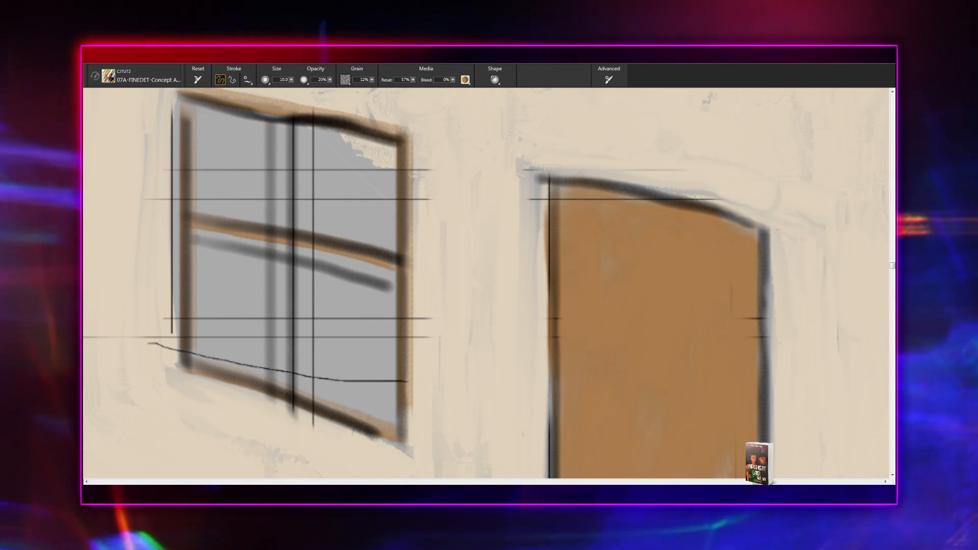
drag(465, 238, 488, 329)
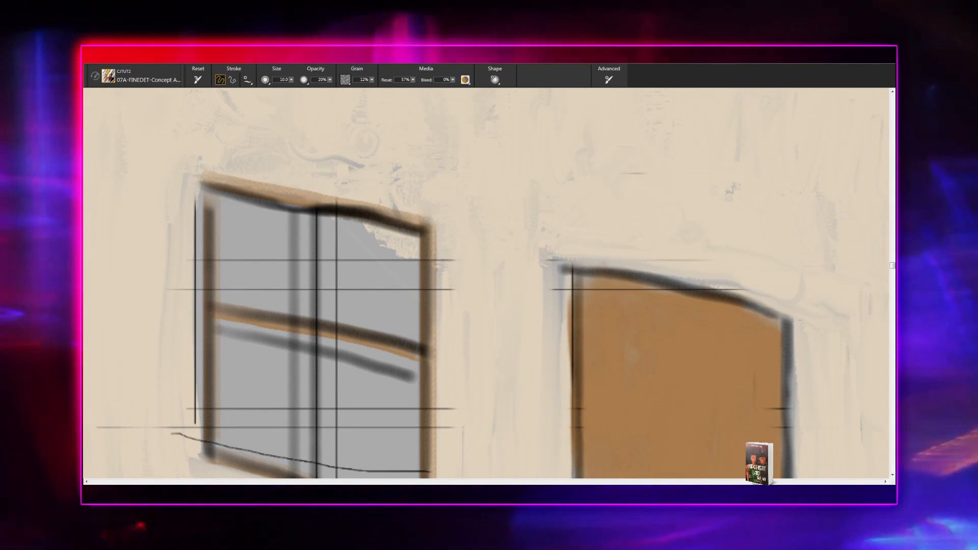
drag(438, 225, 403, 184)
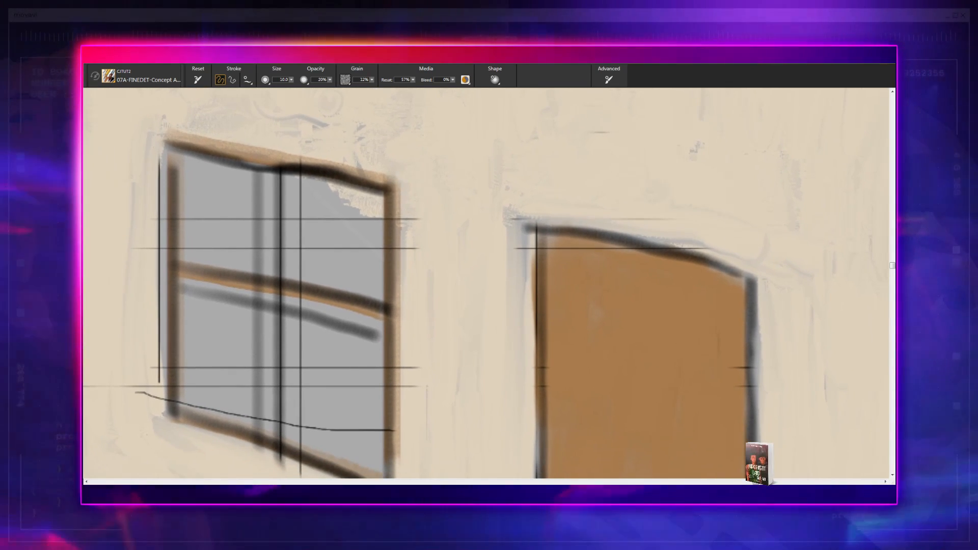
drag(275, 176, 279, 265)
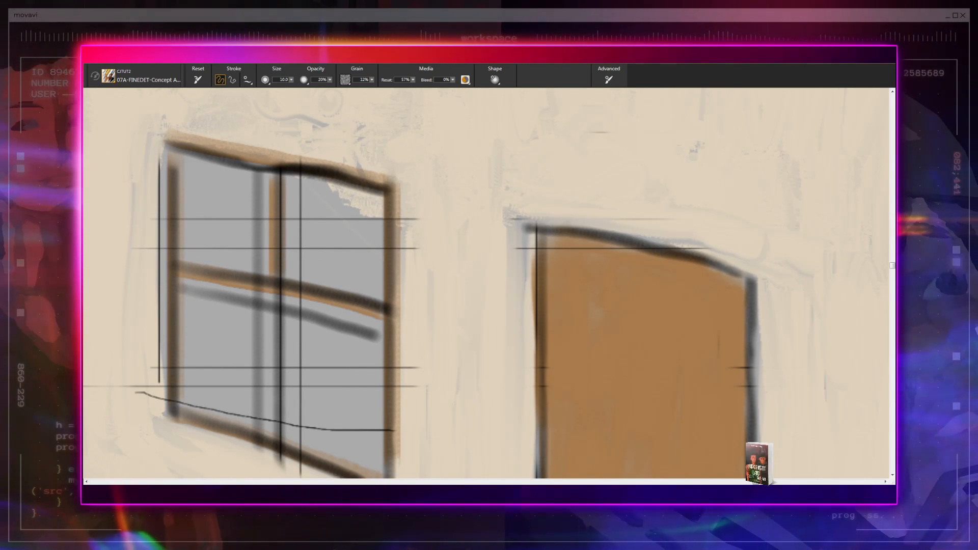
drag(281, 293, 280, 379)
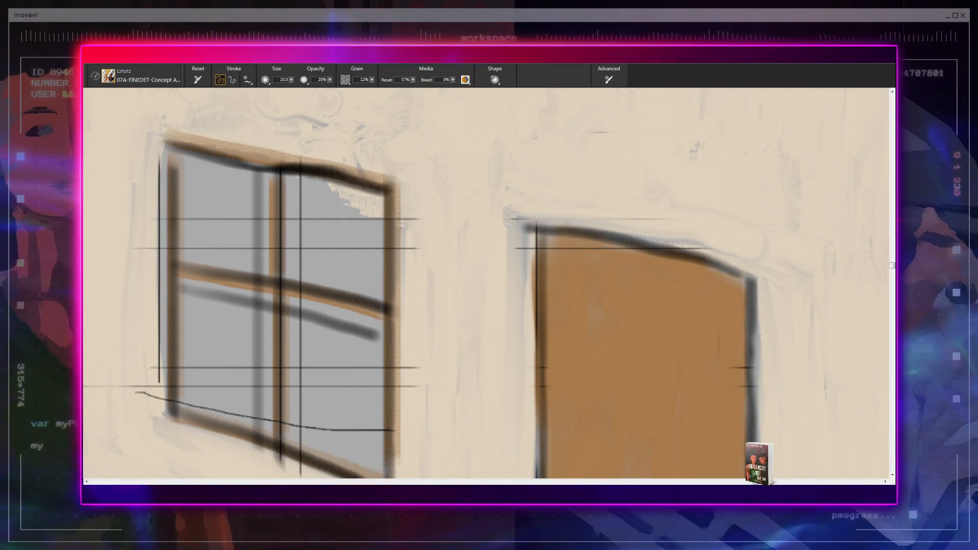
- Paint a brown vertical crossbar down the middle of the upper-left window
drag(474, 203, 462, 437)
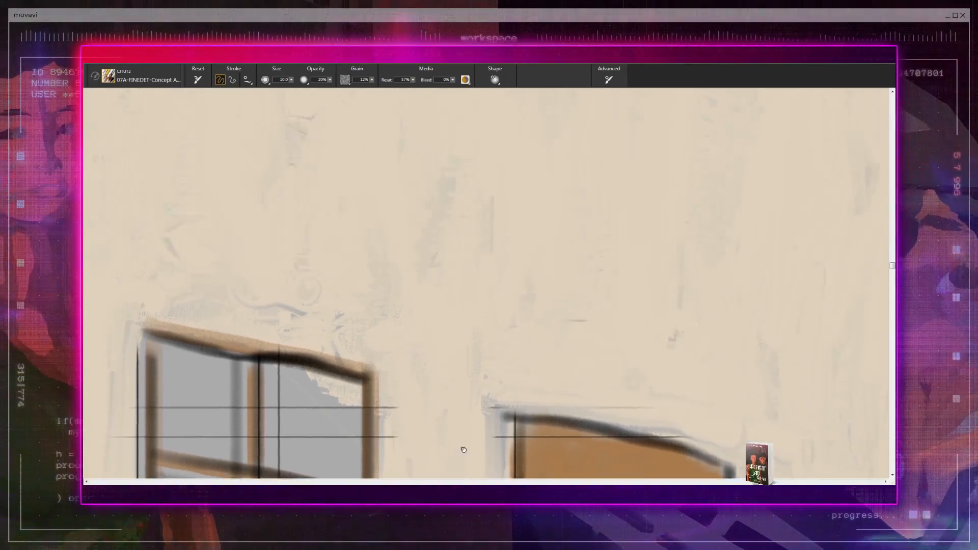
drag(458, 201, 452, 463)
drag(459, 240, 492, 416)
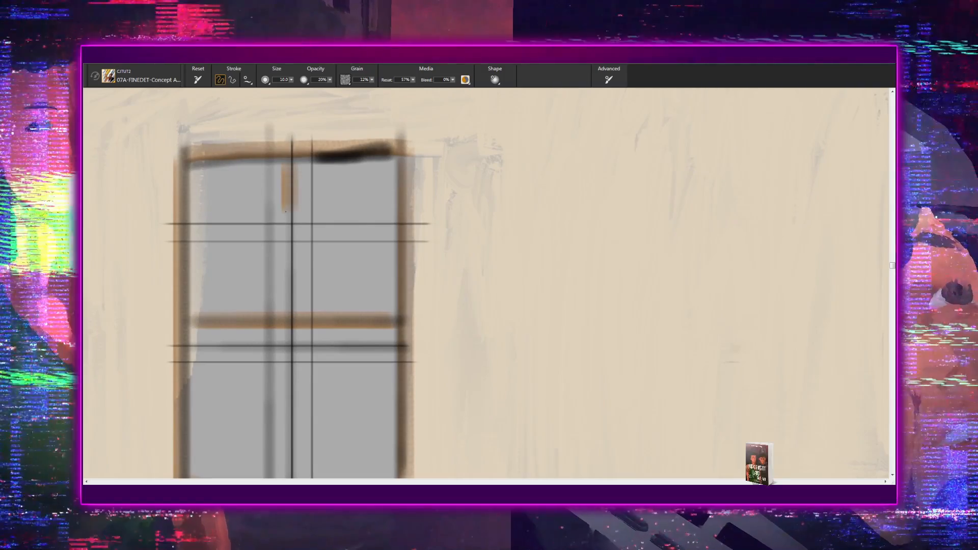
drag(294, 280, 295, 316)
drag(479, 328, 479, 192)
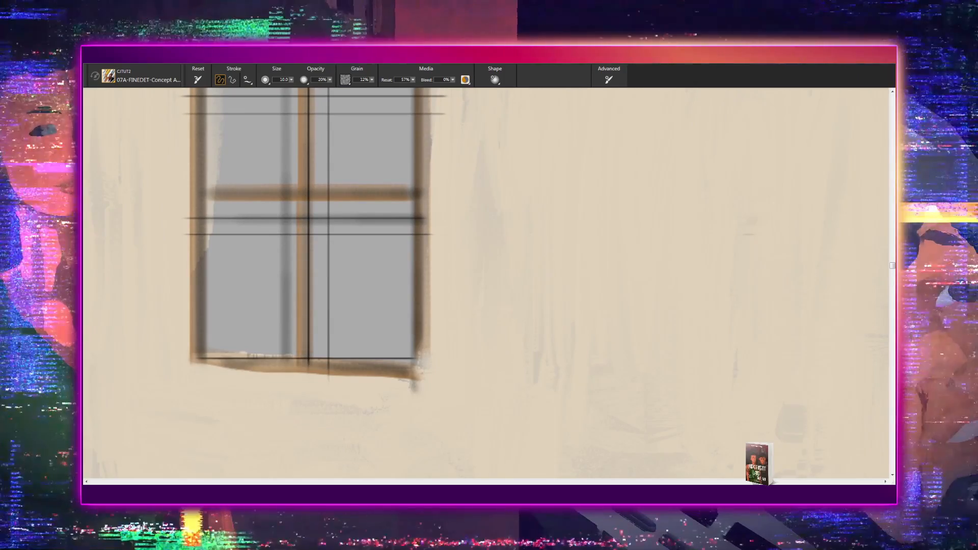
- Paint a brown stroke along the upper-right window's right side at the canvas edge, down to its bottom frame
drag(622, 285, 299, 356)
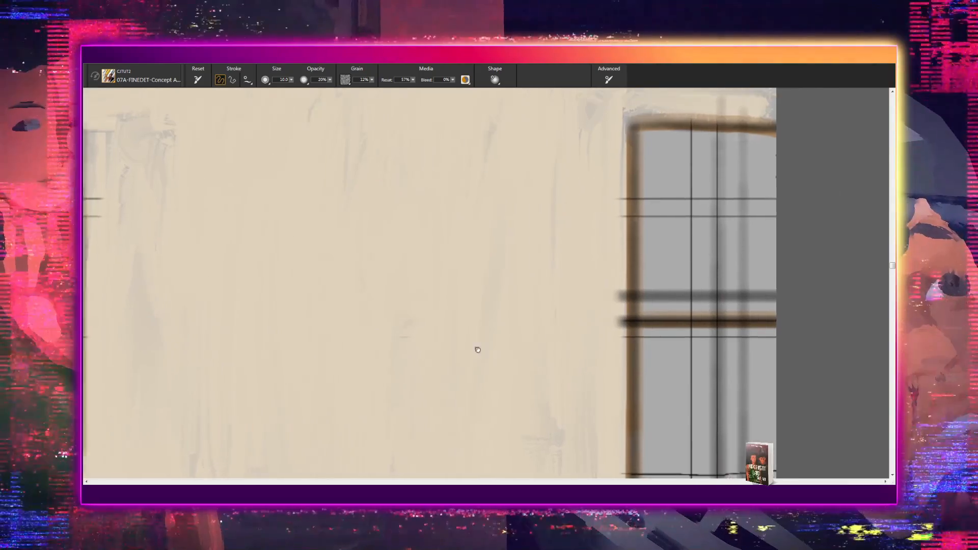
drag(487, 349, 267, 383)
drag(551, 281, 614, 342)
mouse_move(371, 349)
mouse_down()
mouse_move(589, 334)
mouse_move(293, 289)
mouse_up()
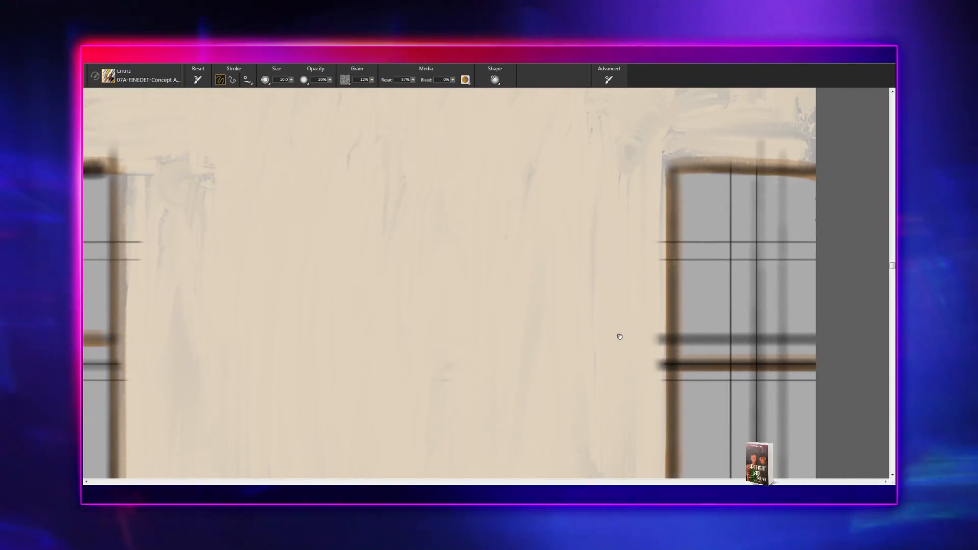
drag(618, 338, 321, 311)
mouse_move(552, 321)
mouse_down()
mouse_move(480, 316)
mouse_move(469, 260)
mouse_move(481, 216)
mouse_move(457, 277)
mouse_move(452, 330)
mouse_move(448, 266)
mouse_up()
drag(405, 133, 405, 474)
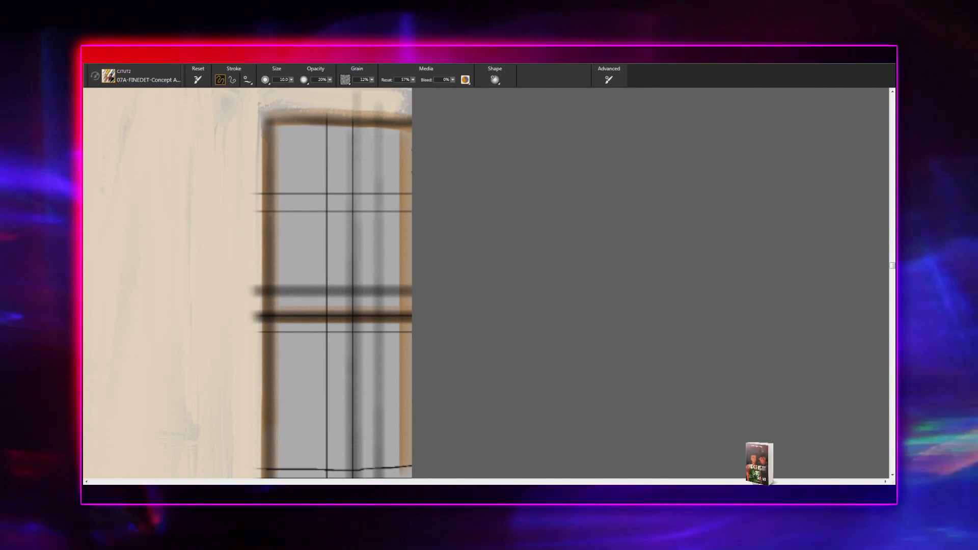
drag(509, 347, 503, 216)
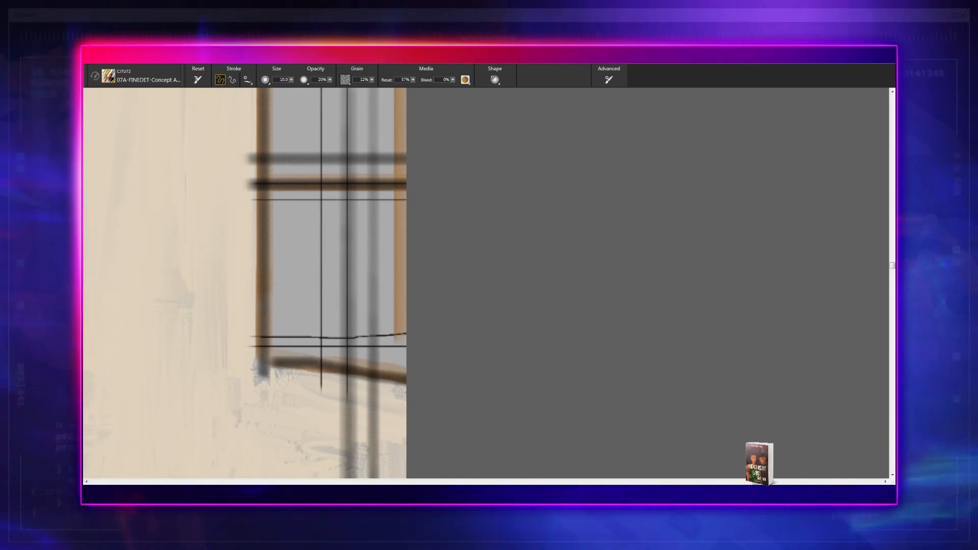
drag(404, 336, 404, 372)
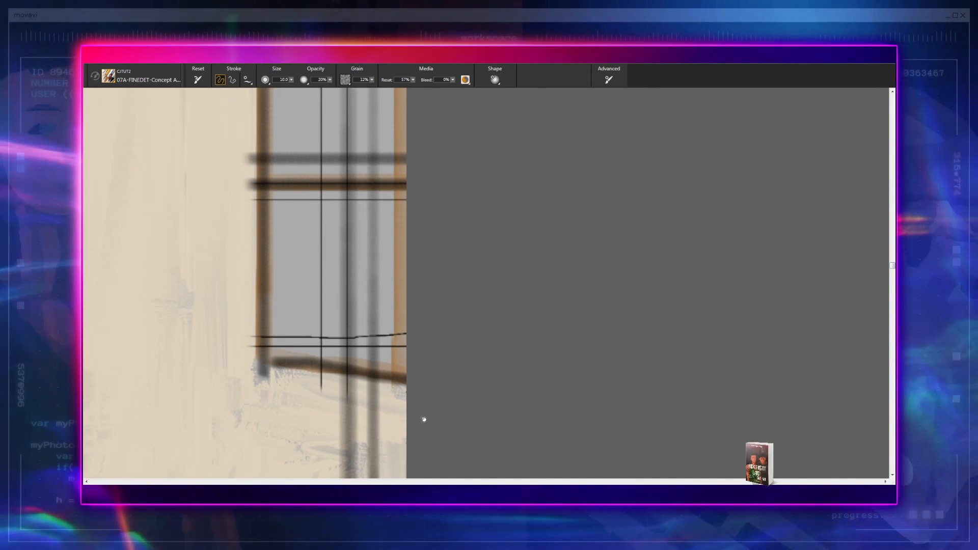
- Examine the painted frames and crossbars of the lower-left and lower-right windows
drag(396, 437, 612, 162)
drag(462, 412, 550, 133)
drag(304, 388, 472, 196)
drag(383, 275, 621, 313)
drag(499, 278, 529, 364)
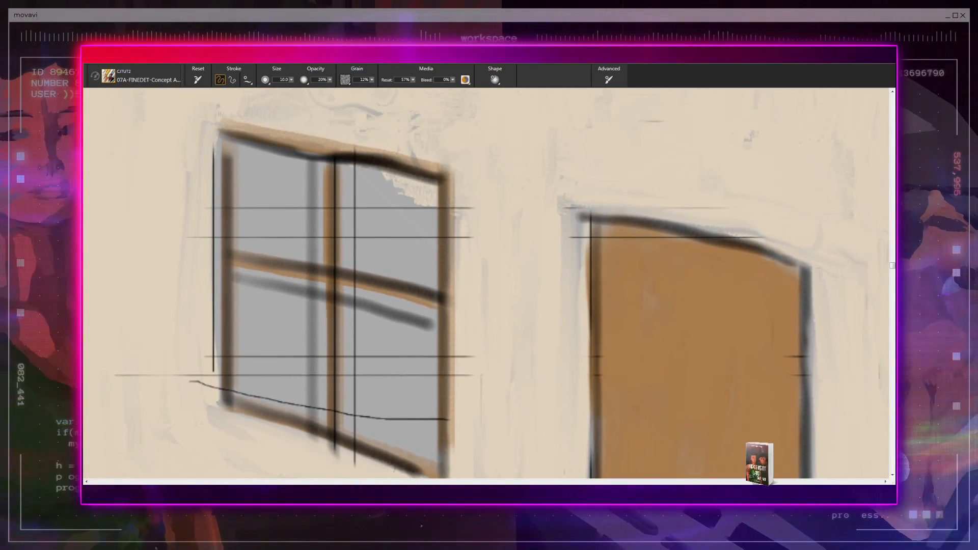
drag(624, 357, 328, 266)
drag(525, 317, 335, 279)
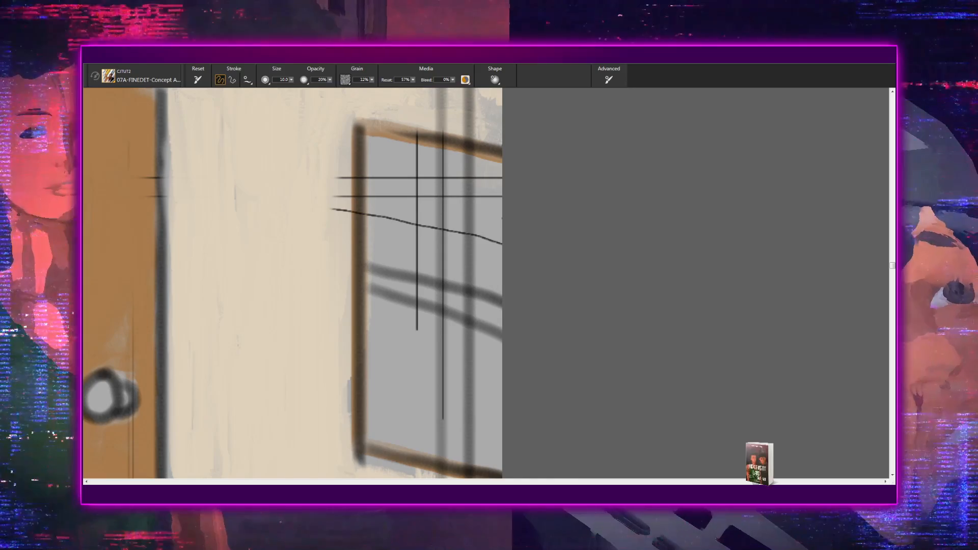
- Paint brown vertical crossbars down the middle of the upper-right and lower-right windows
drag(523, 189, 415, 382)
drag(454, 249, 422, 288)
drag(421, 225, 391, 373)
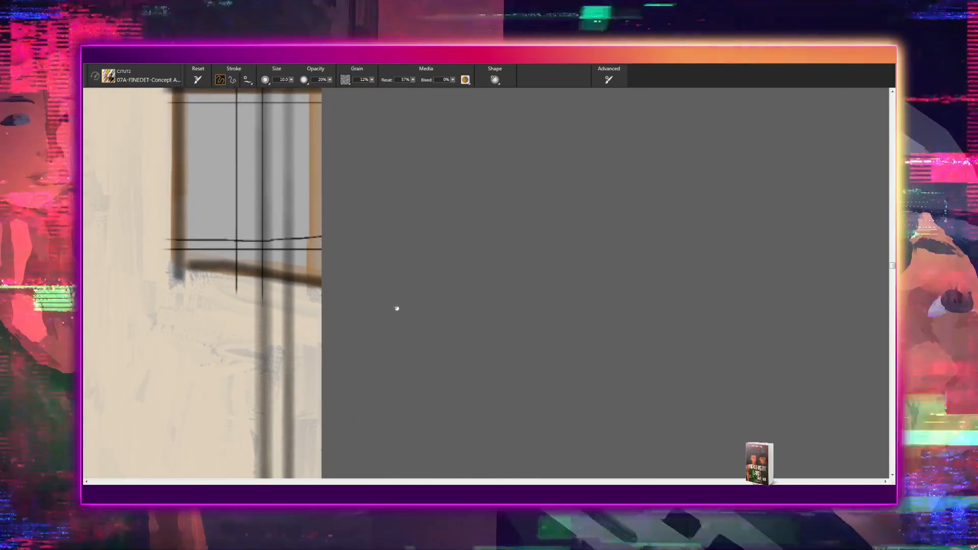
drag(398, 295, 413, 360)
drag(399, 317, 403, 335)
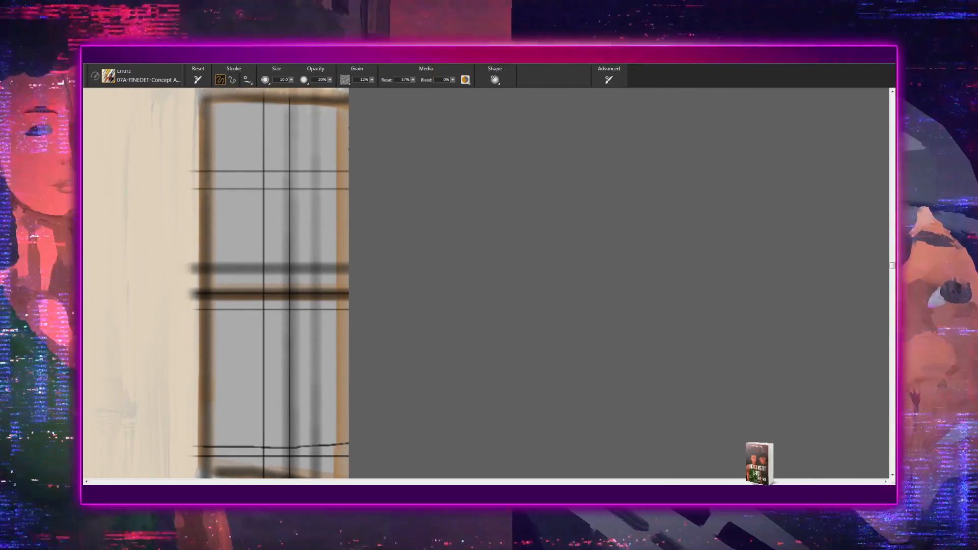
drag(300, 158, 299, 446)
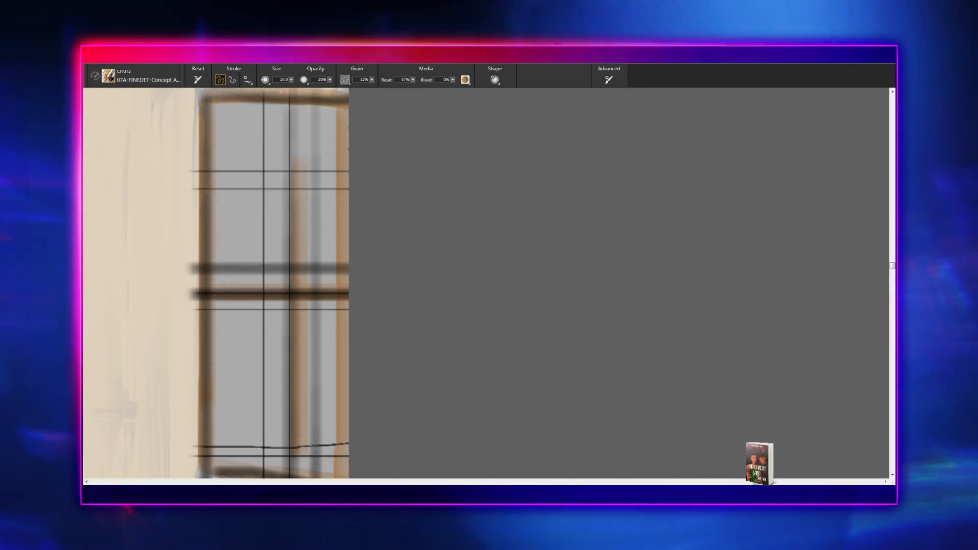
mouse_move(406, 393)
mouse_down()
mouse_move(476, 151)
mouse_move(454, 222)
mouse_move(475, 366)
mouse_move(481, 273)
mouse_move(464, 110)
mouse_up()
drag(377, 119, 377, 416)
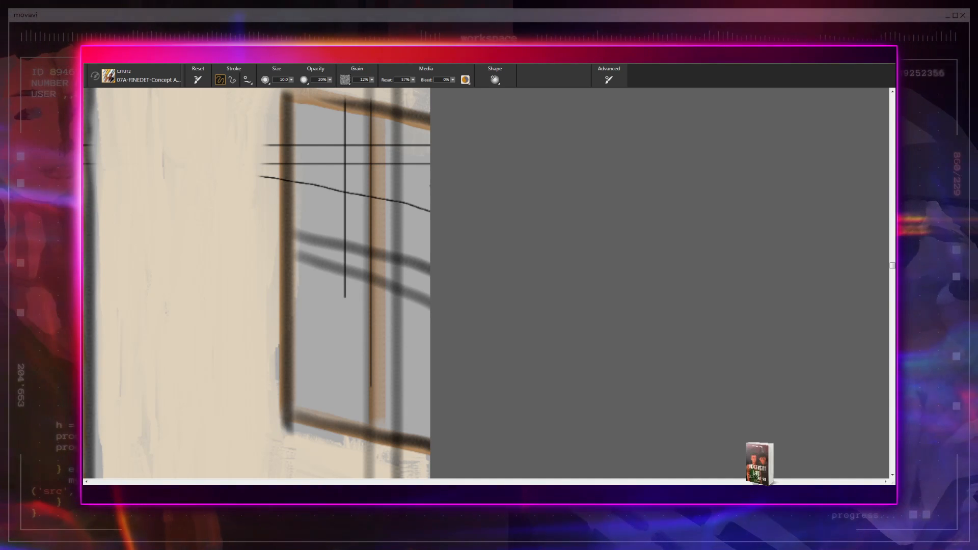
- Try brown test strokes on the wall above the upper-left window and undo them
drag(482, 251, 665, 416)
drag(625, 198, 743, 379)
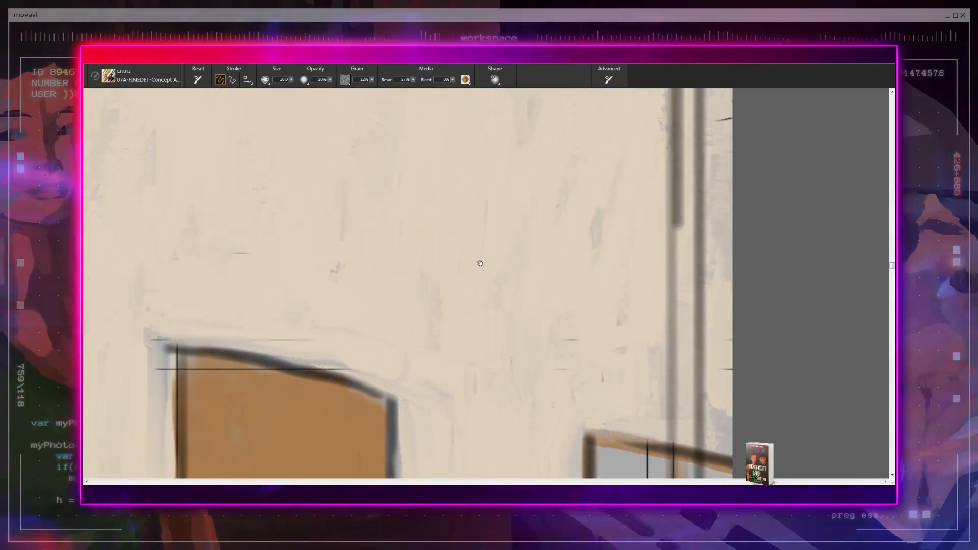
drag(473, 257, 596, 372)
drag(461, 290, 511, 388)
drag(469, 190, 498, 371)
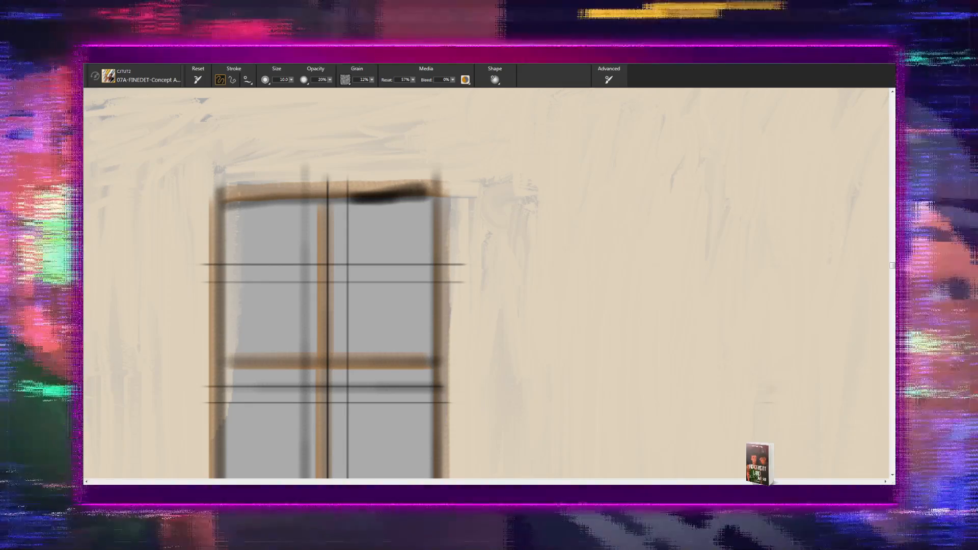
mouse_move(292, 162)
mouse_down()
mouse_move(353, 139)
mouse_move(270, 167)
mouse_move(274, 157)
mouse_move(377, 137)
mouse_up()
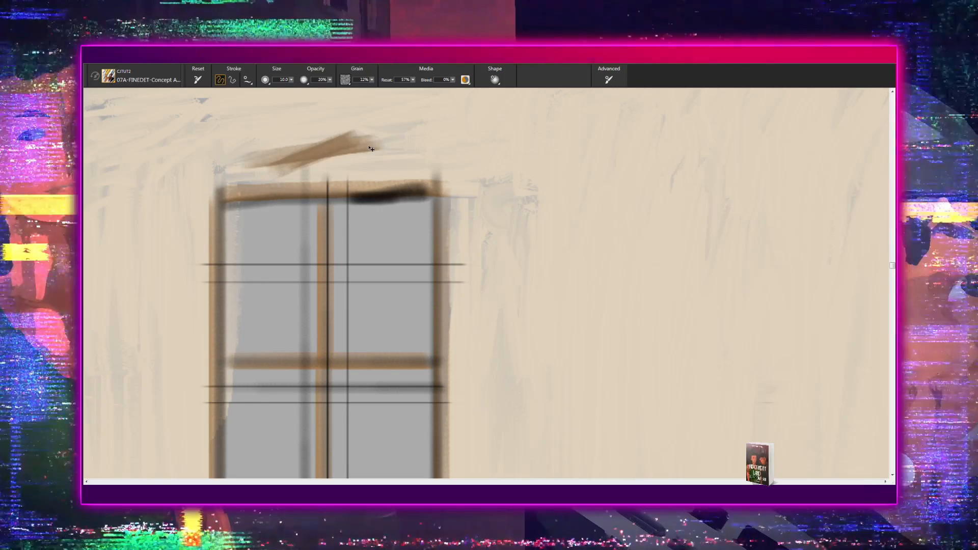
key(ctrl+z)
key(ctrl+z)
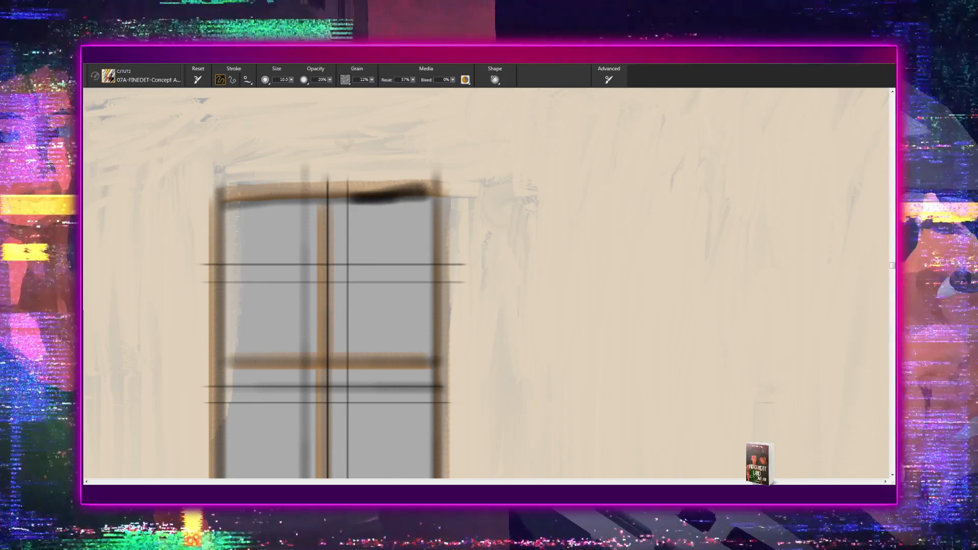
drag(296, 156, 380, 138)
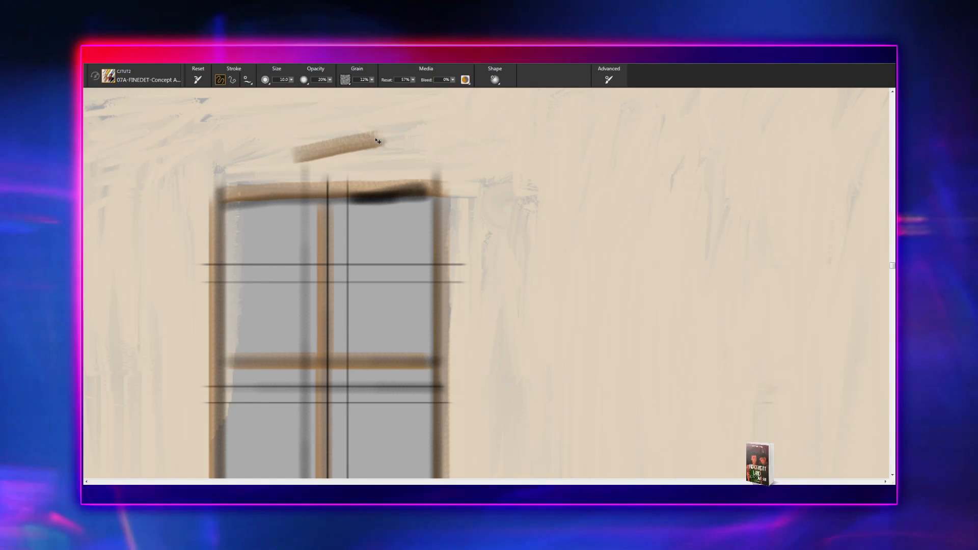
key(ctrl+z)
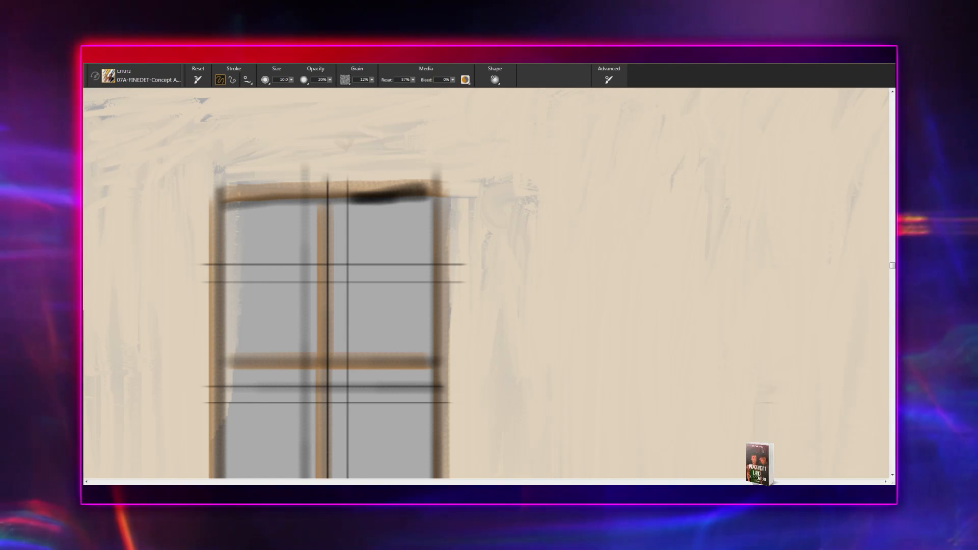